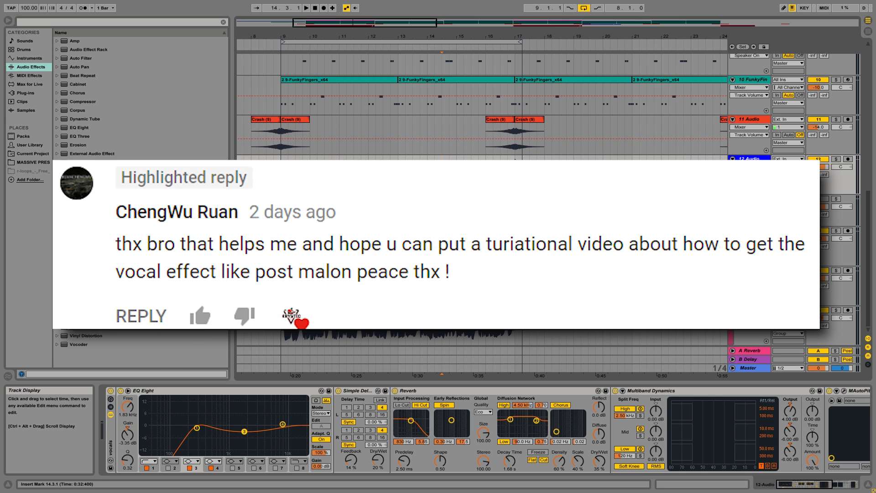
Show the Limiter on the Master track, along with the device chains of the 12 Audio and 10 FunkyFingers tracks.
click(281, 175)
drag(466, 37, 466, 16)
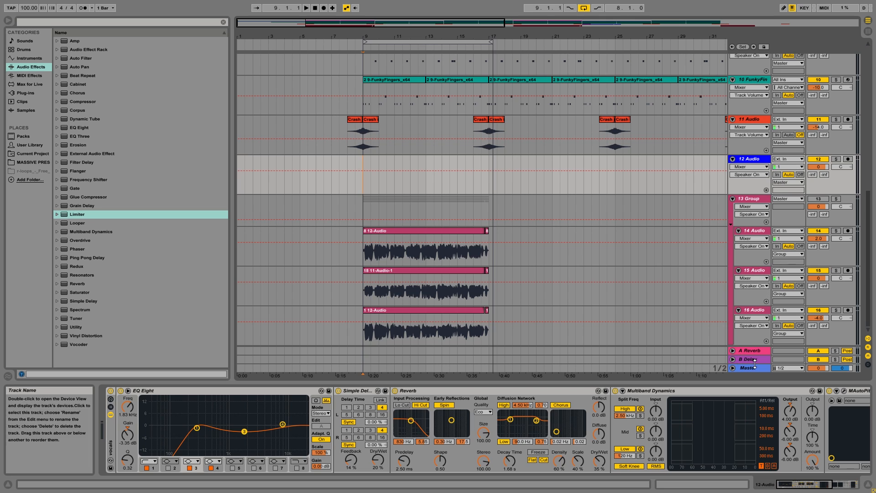
click(755, 368)
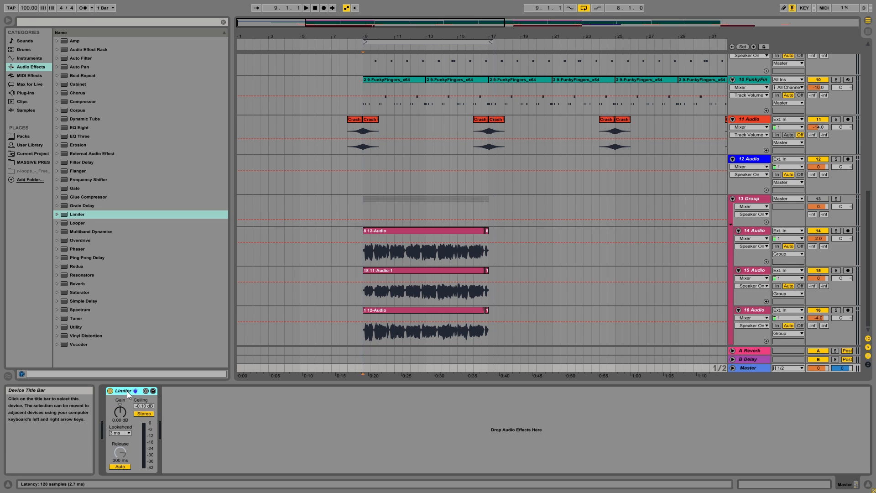
click(370, 191)
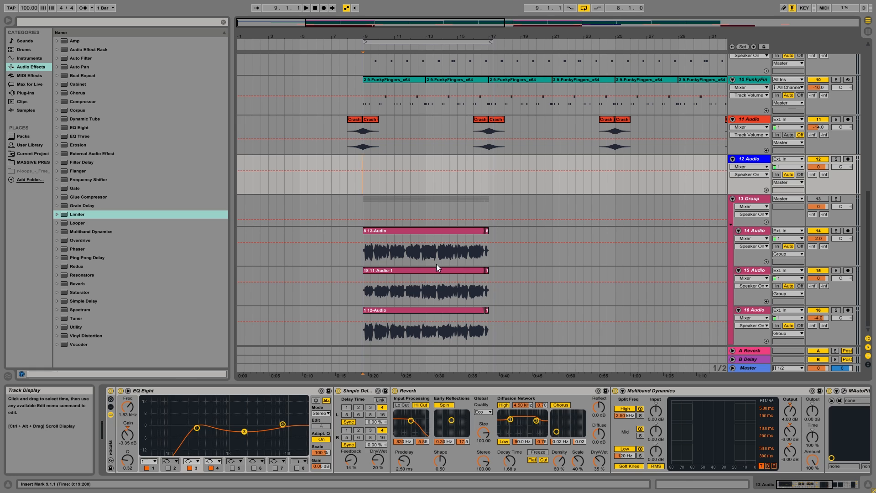
click(442, 96)
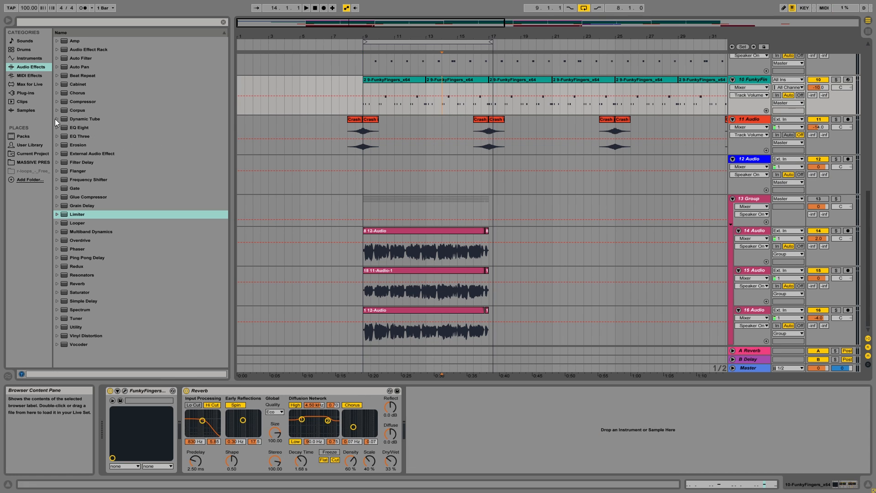
Look through MeldaProduction's Pitch Shift plug-ins to find MAutoPitch.
click(34, 92)
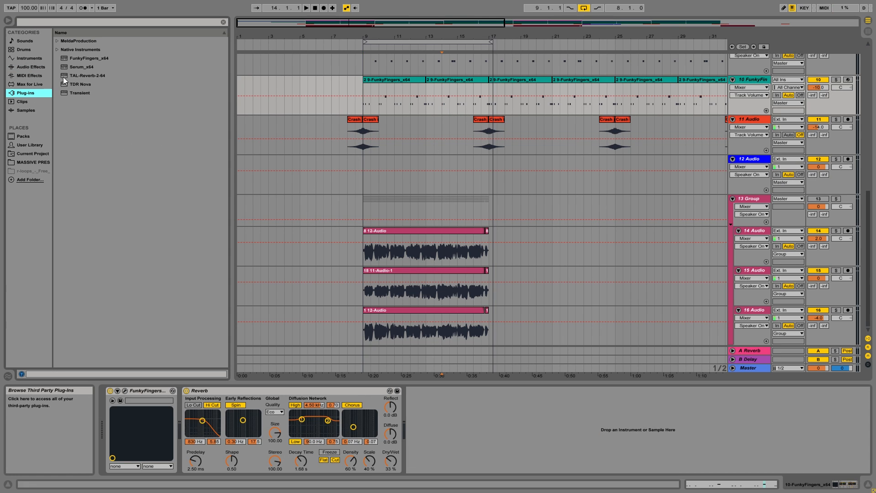
click(57, 40)
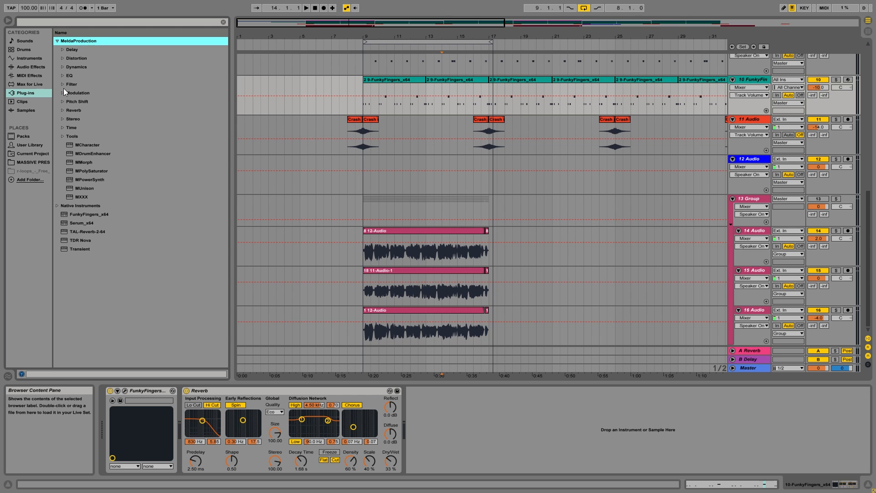
click(63, 101)
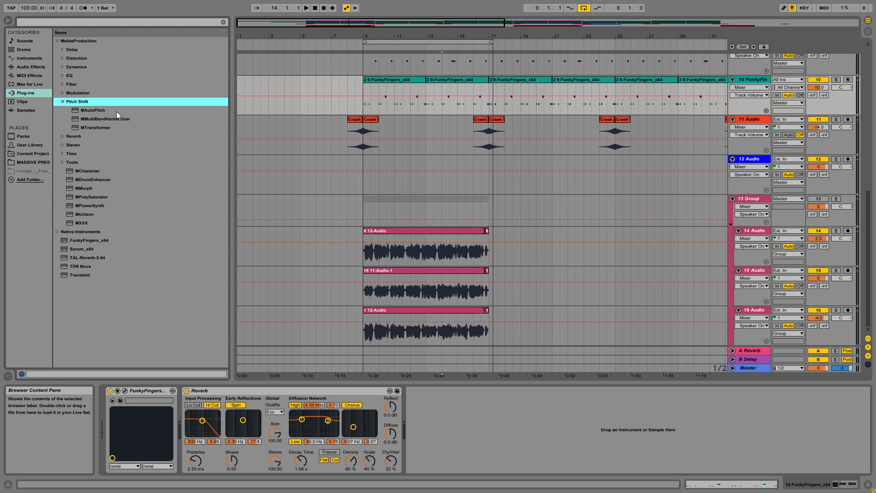
click(57, 41)
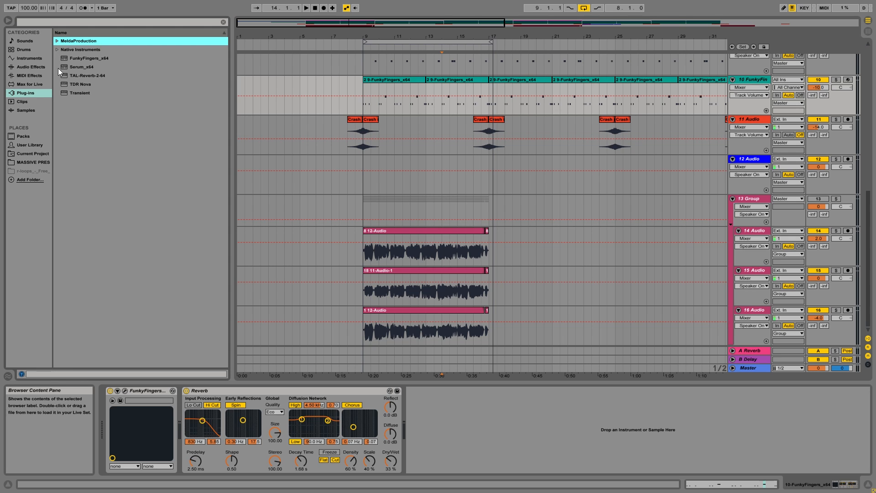
Shorten the arrangement loop to 8 bars from bar 9 and place the insert marker at its start on 12 Audio.
click(360, 182)
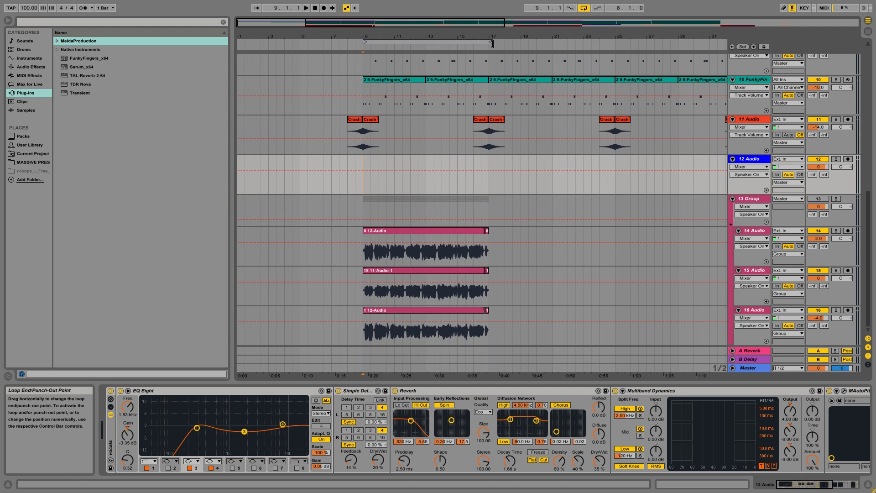
drag(492, 42, 487, 42)
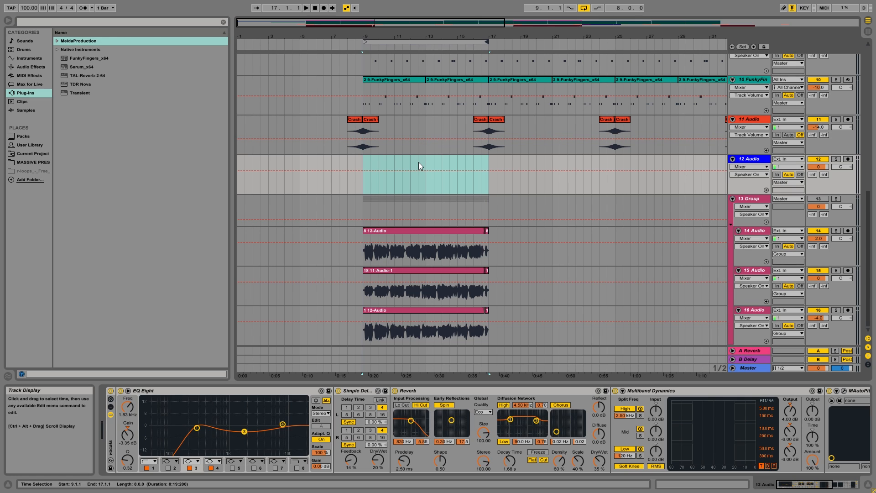
click(363, 188)
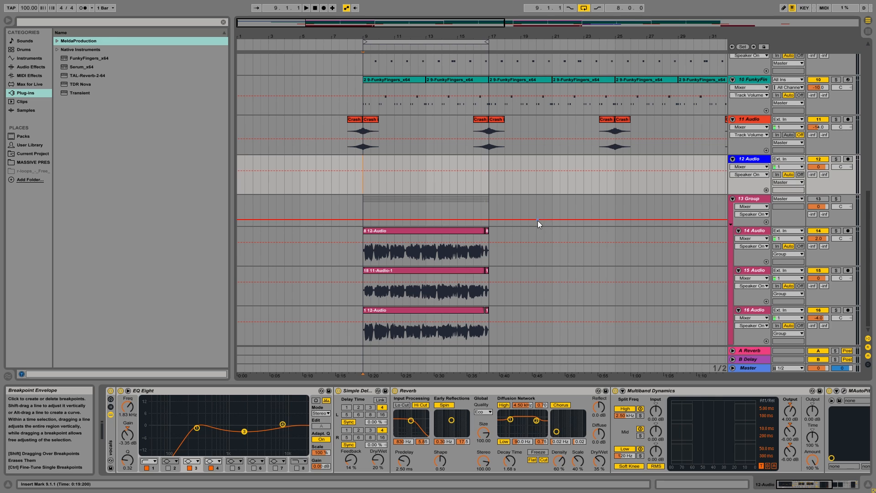
Play the looped section from bar 9 to hear the vocals with the beat while reviewing the tracks.
key(XF86AudioRaiseVolume)
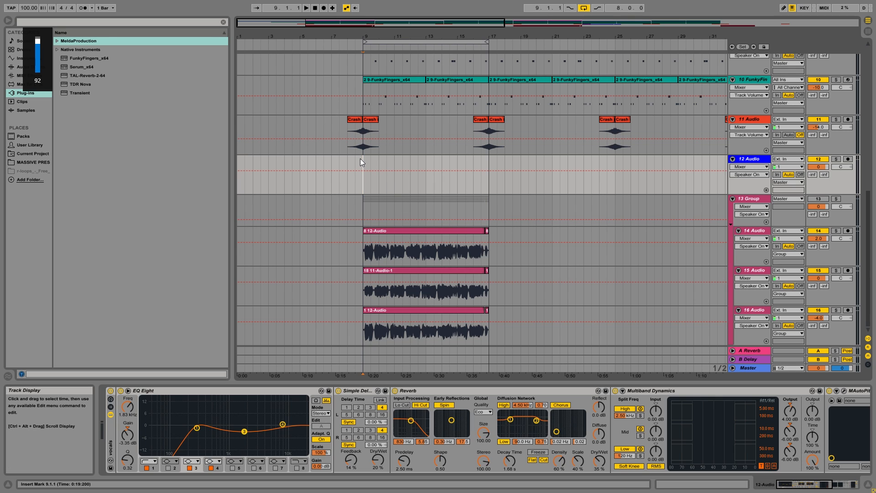
key(space)
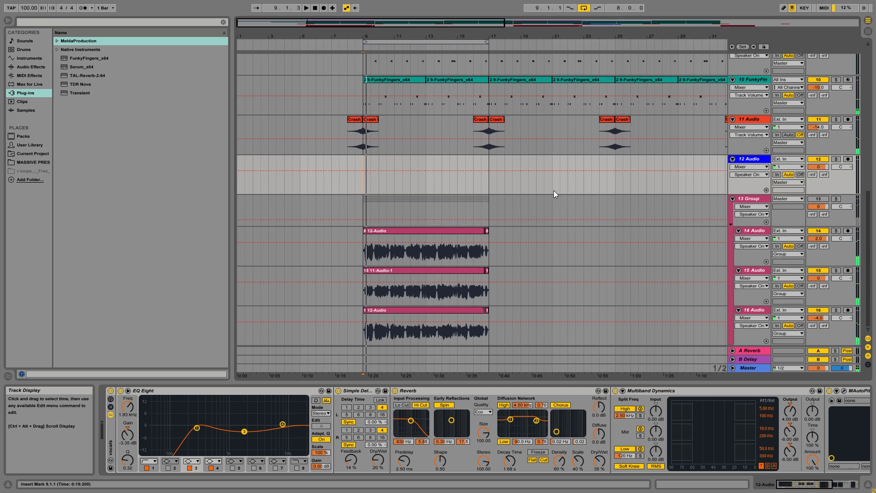
key(space)
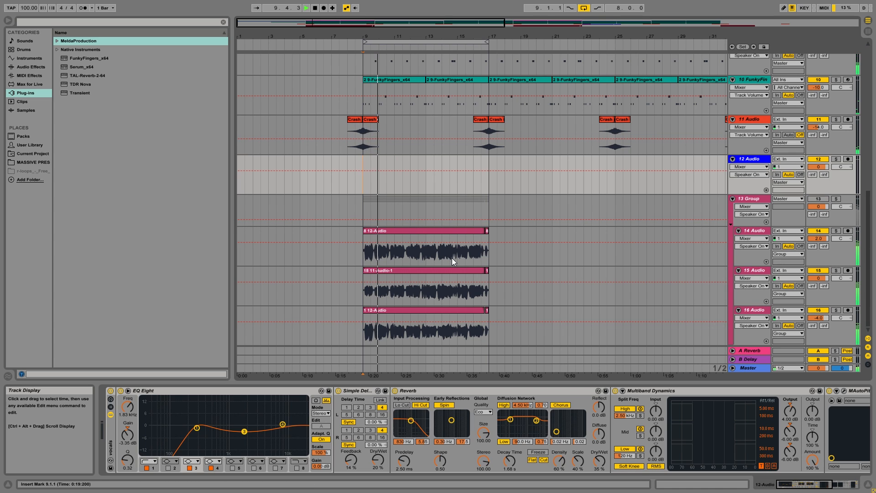
scroll(474, 266, up, 6)
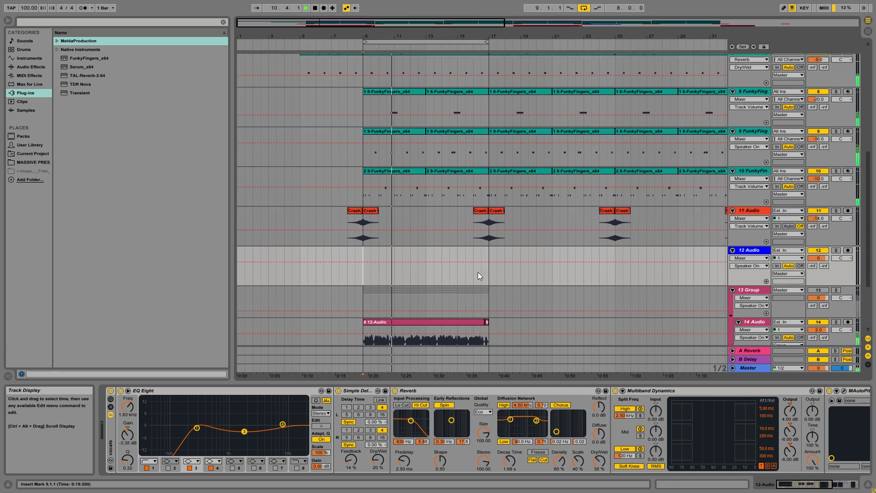
scroll(486, 283, down, 2)
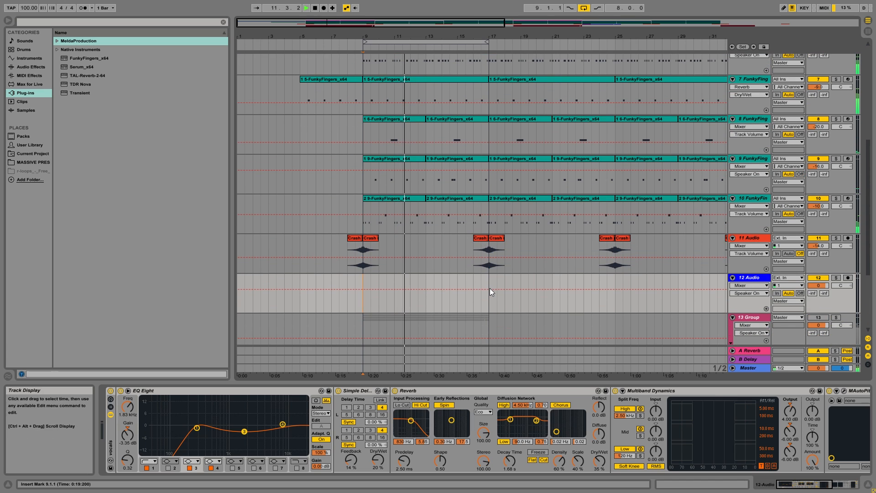
scroll(489, 289, down, 2)
scroll(490, 288, down, 2)
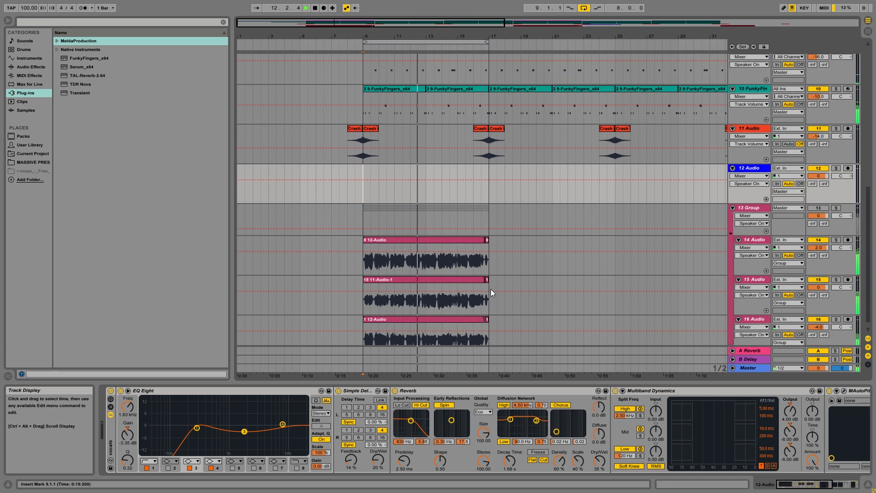
scroll(492, 291, down, 1)
scroll(492, 291, up, 2)
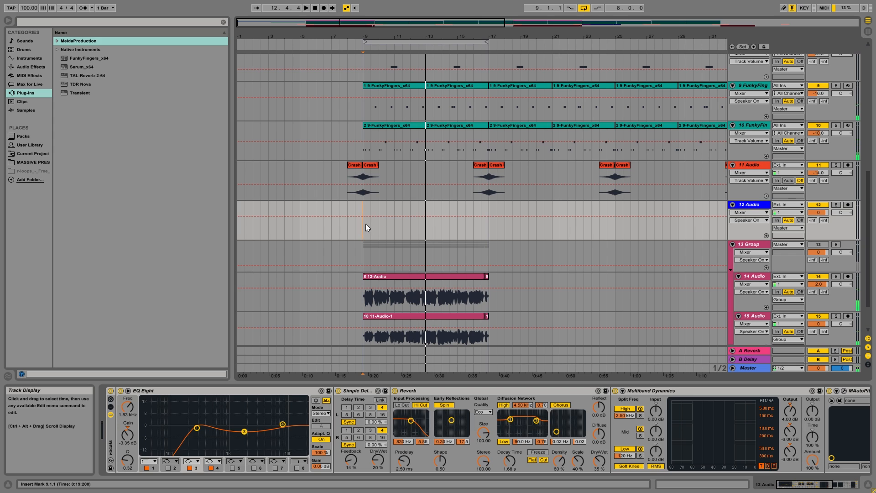
Deactivate the 12 Audio track and fold the 14, 15 and 16 Audio tracks in the group.
click(817, 205)
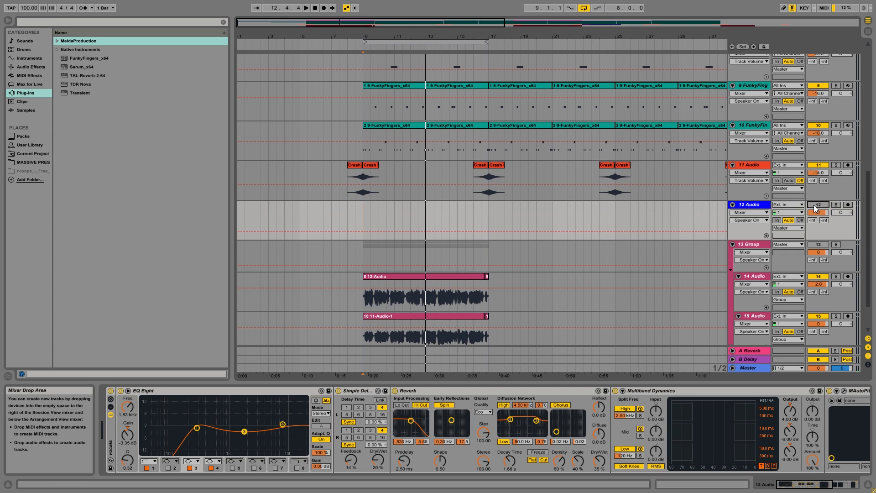
scroll(548, 212, down, 1)
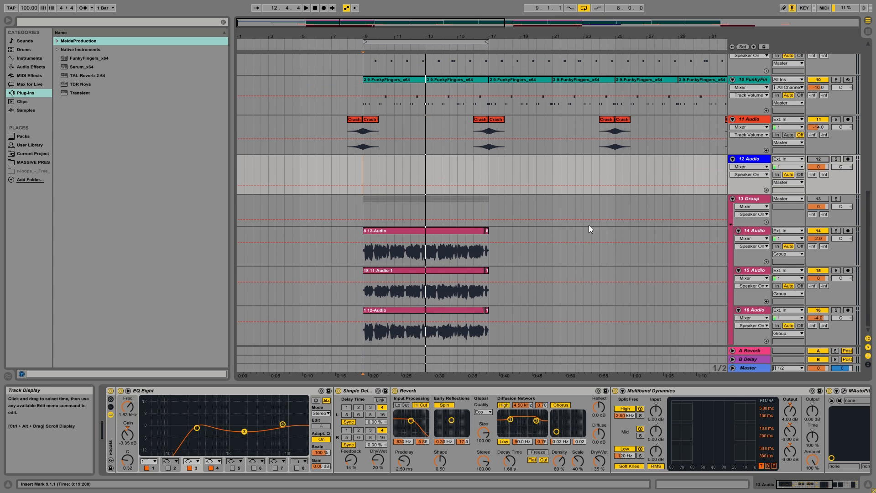
click(739, 230)
click(738, 240)
click(739, 247)
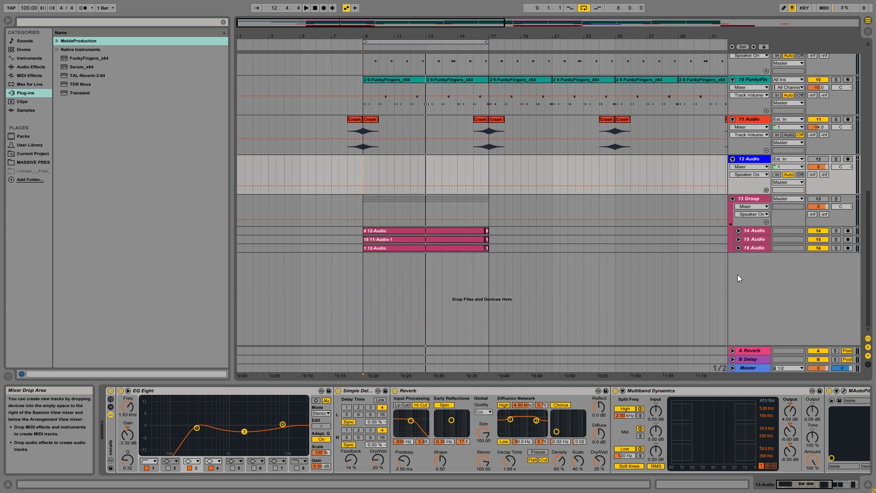
Insert a new audio track below the vocal group.
right_click(737, 275)
click(763, 278)
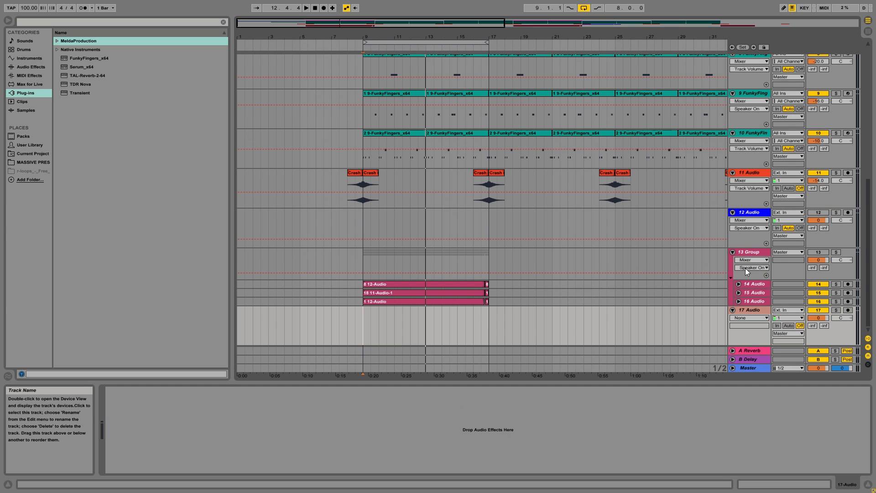
right_click(747, 308)
click(620, 276)
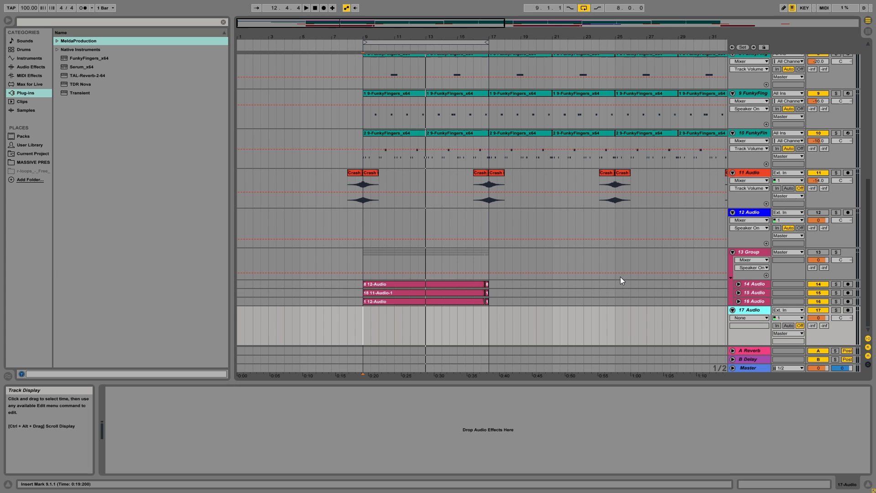
Fold tracks 8 through 12 to make room in the arrangement.
click(732, 212)
click(733, 173)
click(732, 133)
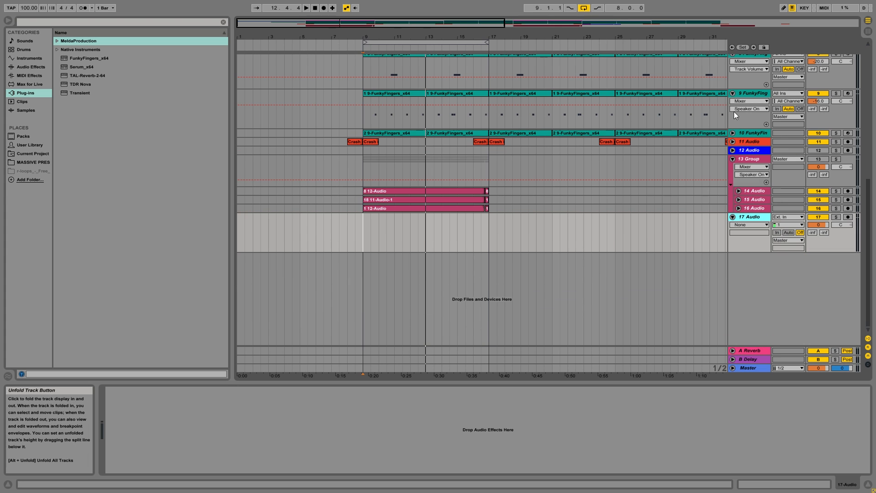
click(733, 93)
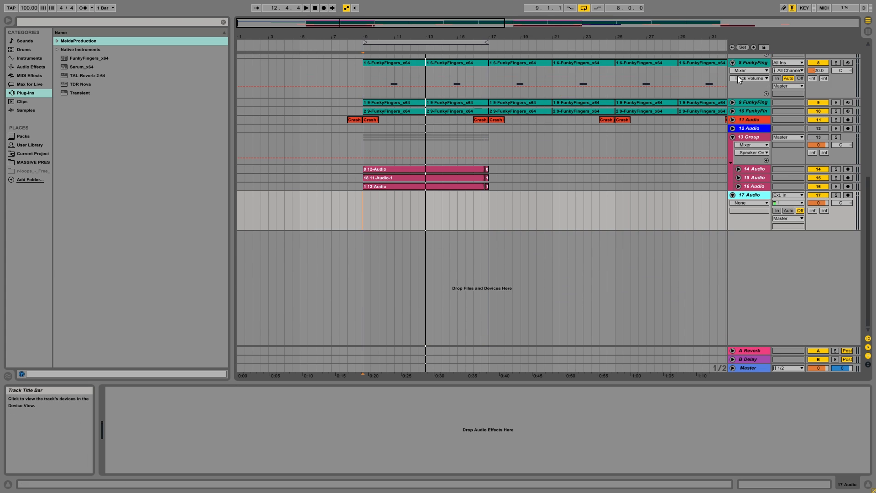
click(732, 63)
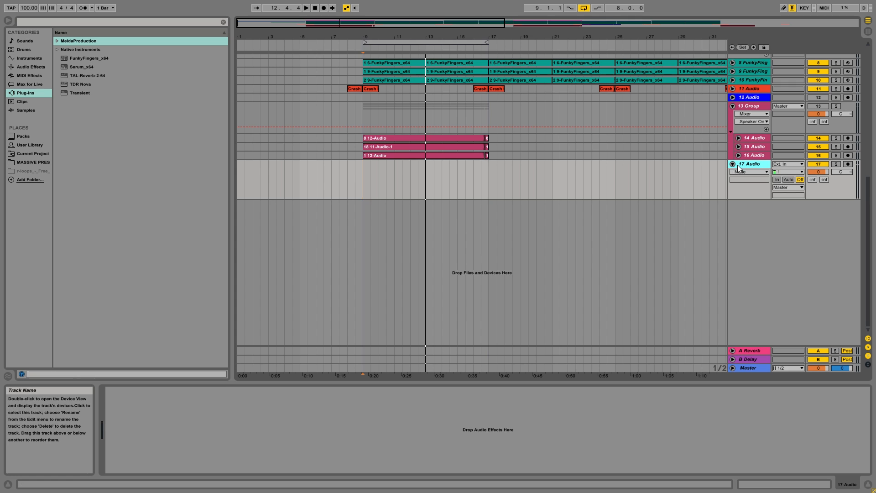
Unfold the 14 Audio track and copy its entire 12-Audio vocal clip onto the 17 Audio track at bar 9.
click(738, 138)
click(753, 139)
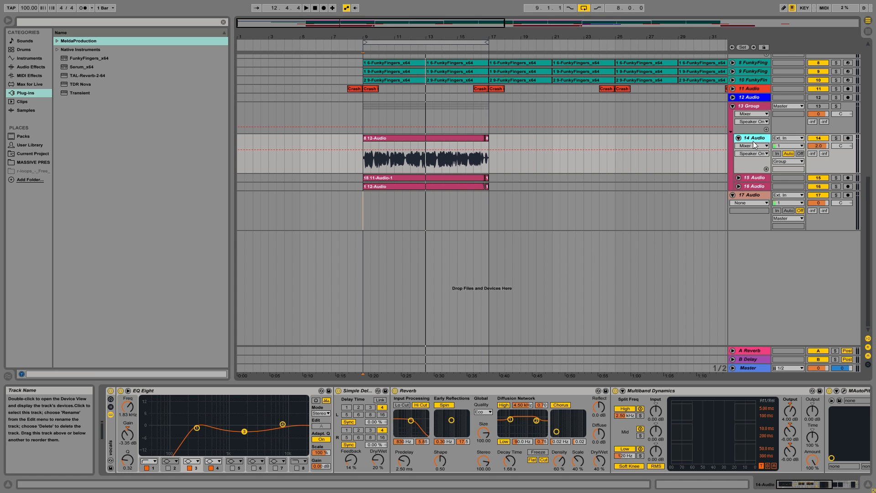
click(445, 136)
click(459, 179)
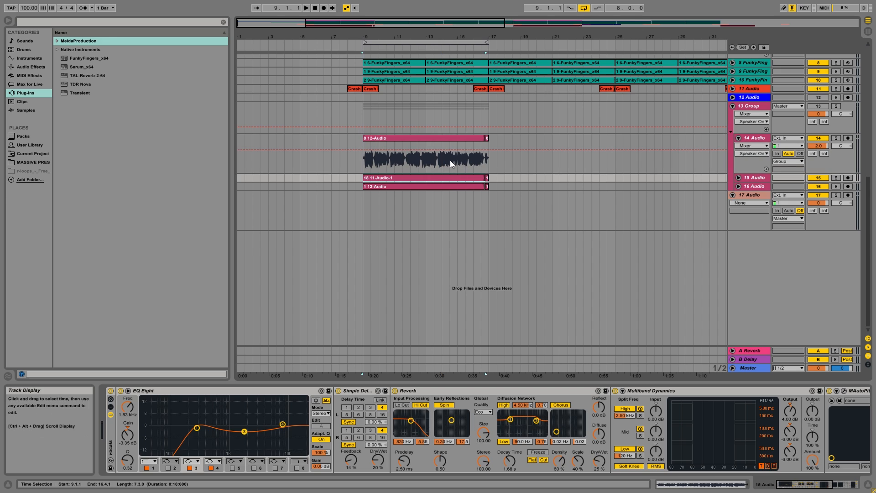
click(428, 136)
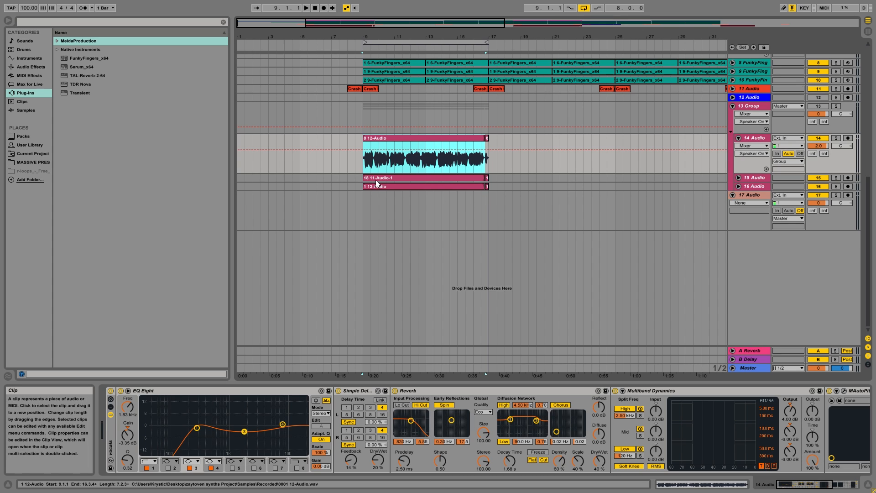
drag(364, 166, 394, 165)
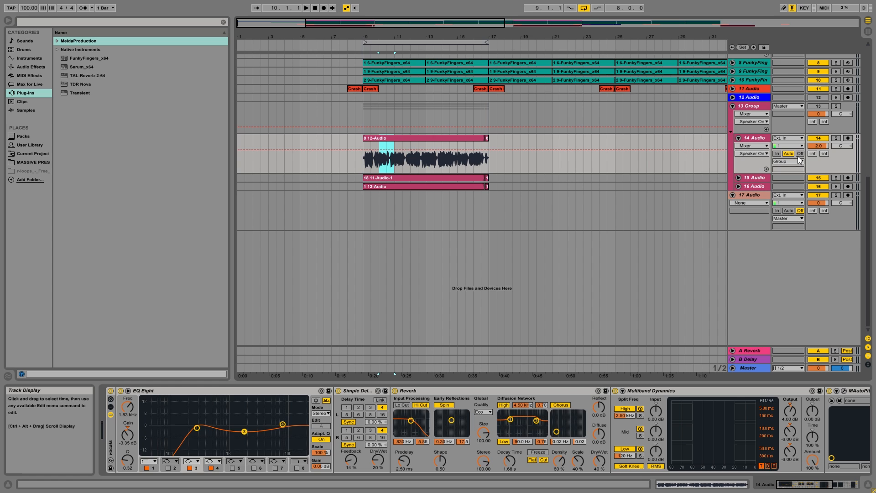
click(761, 195)
click(433, 151)
click(432, 139)
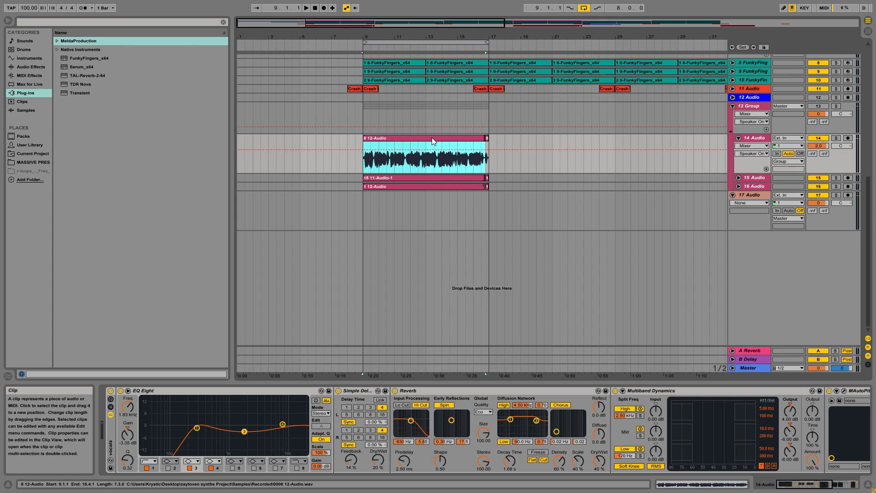
click(430, 150)
click(435, 137)
drag(420, 139, 420, 193)
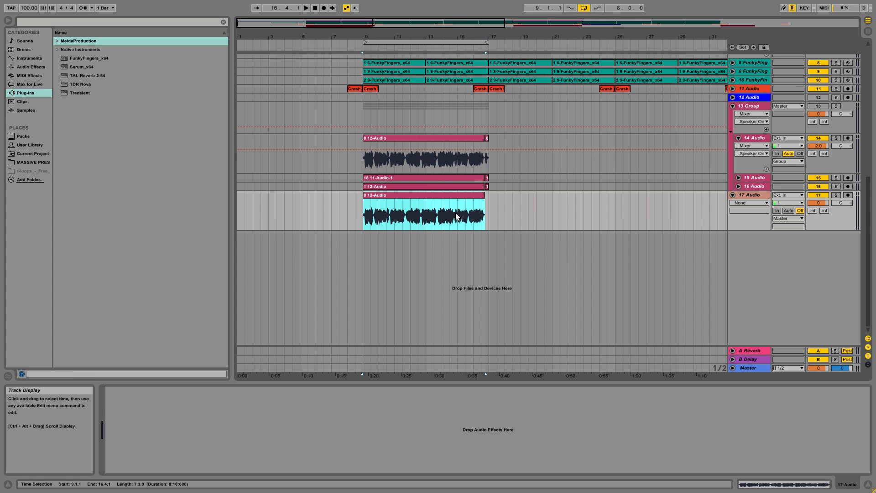
Unfold the 15 Audio and 16 Audio tracks to compare their vocal clips with 14 Audio and the copy on 17 Audio.
click(835, 194)
click(836, 139)
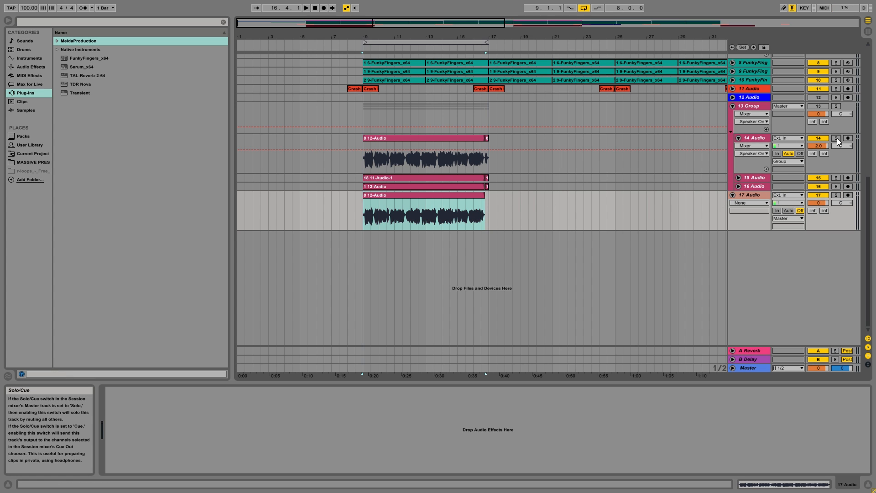
click(441, 138)
click(759, 138)
click(556, 182)
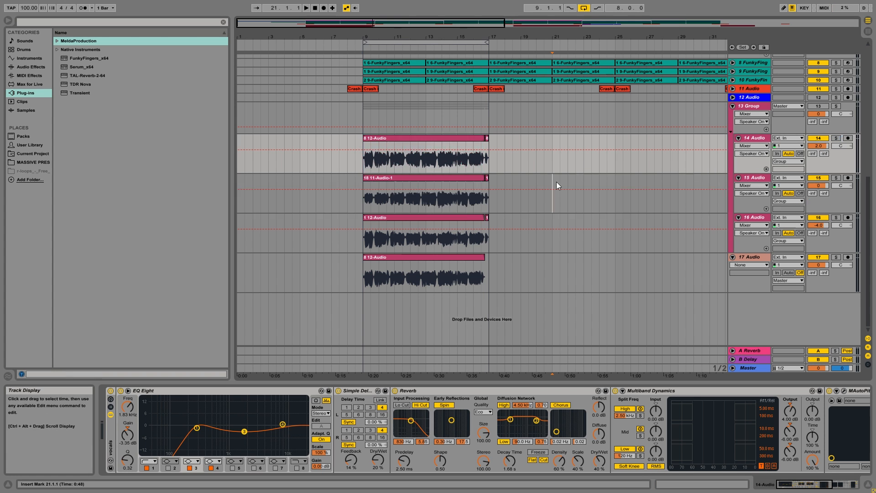
click(418, 158)
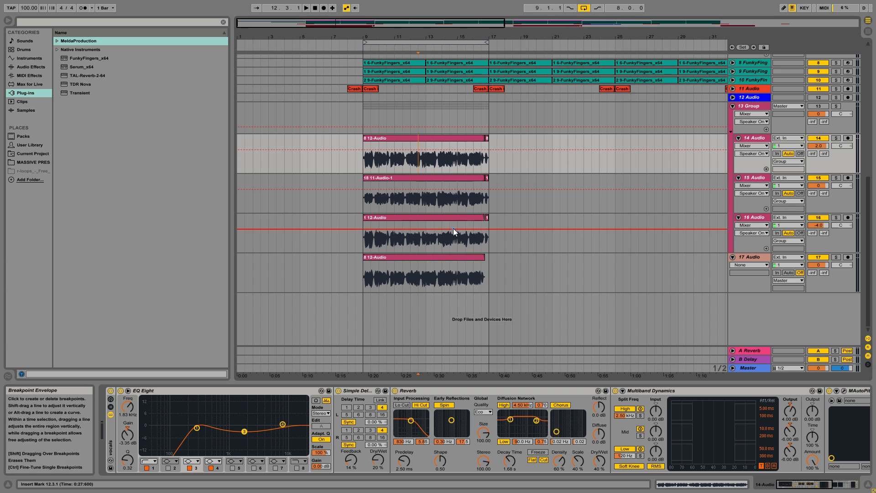
Solo 14 Audio and play its 12-Audio vocal clip from bar 9, removing the solo once the layer has been heard.
click(451, 164)
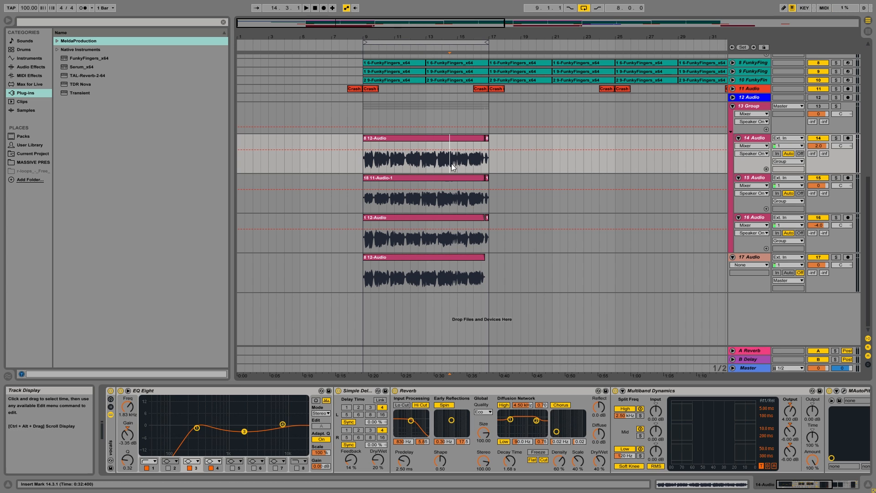
click(403, 164)
click(438, 138)
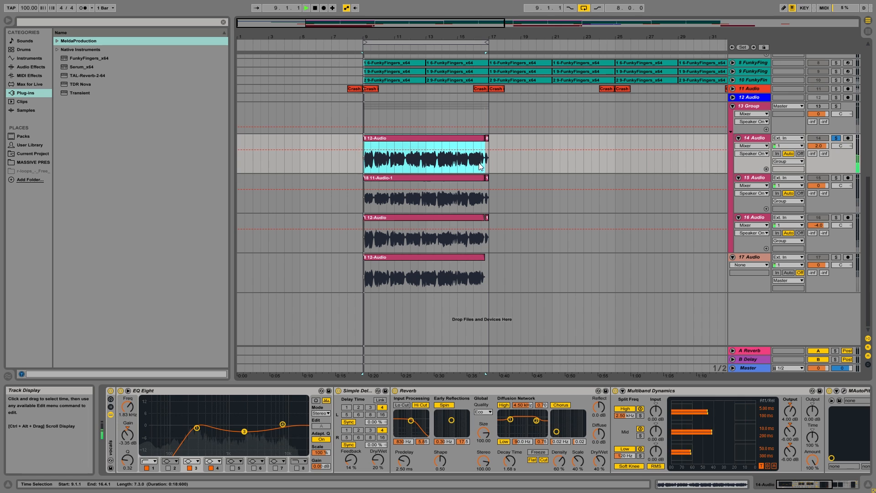
key(space)
click(825, 105)
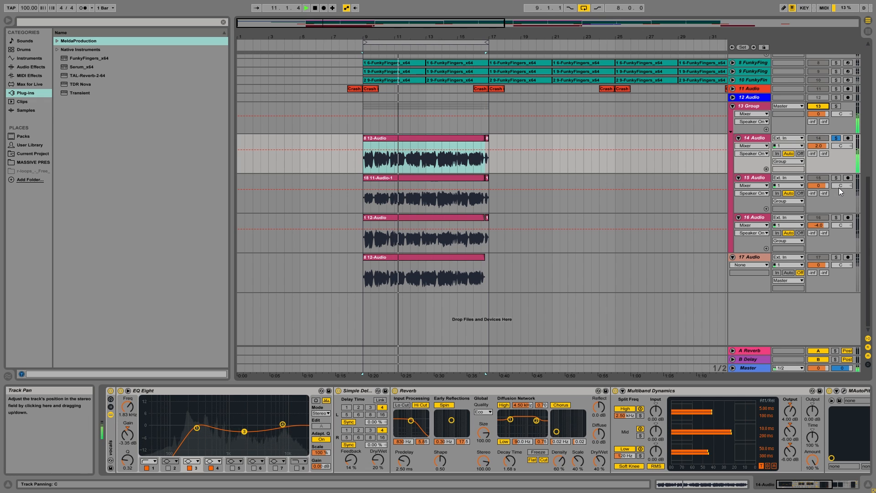
key(space)
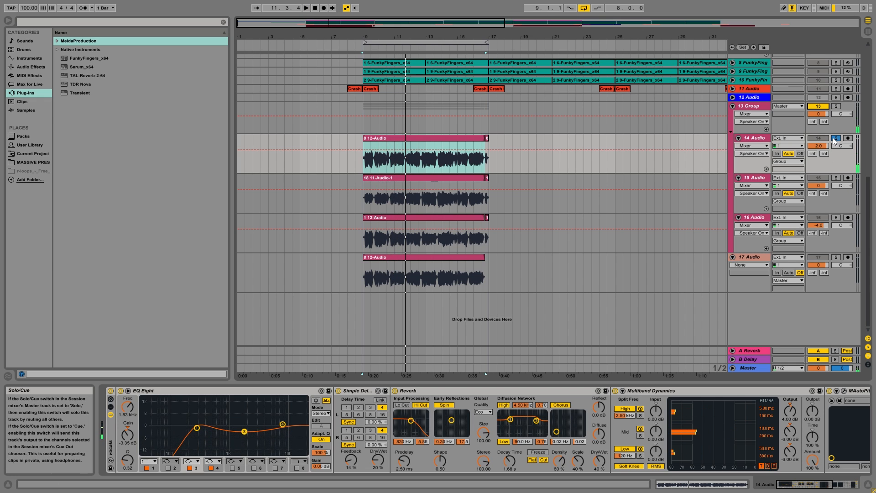
click(835, 138)
Solo 15 Audio and play its 11-Audio-1 vocal clip to hear that layer, ending by clearing the solo.
click(836, 177)
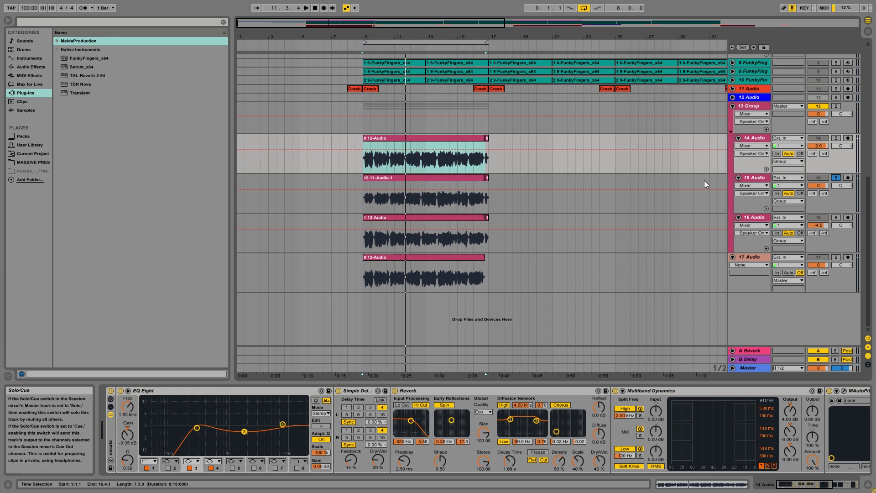
click(413, 182)
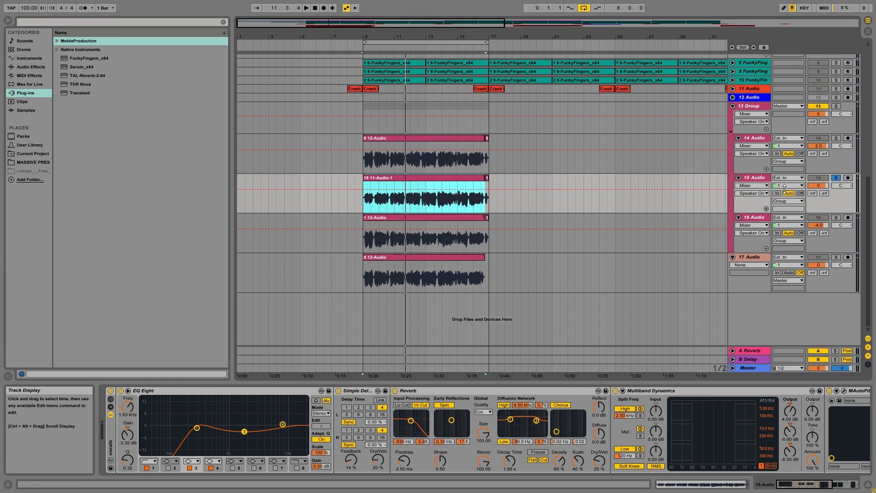
click(365, 165)
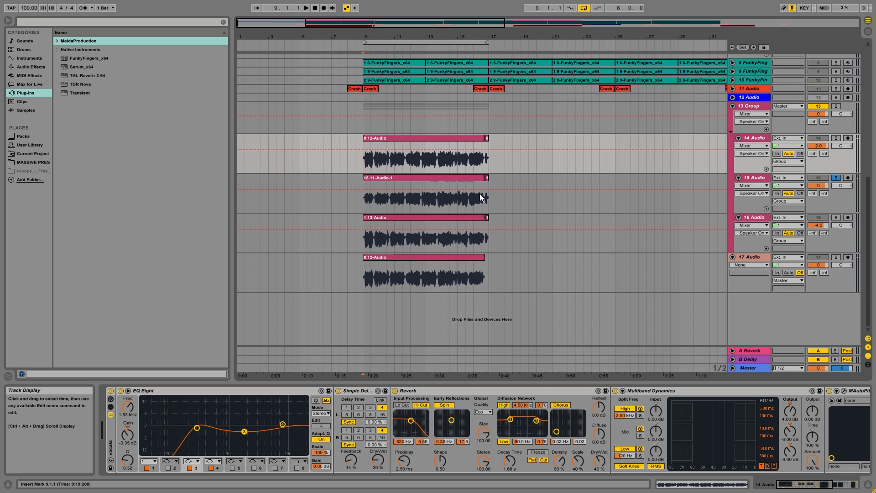
click(365, 205)
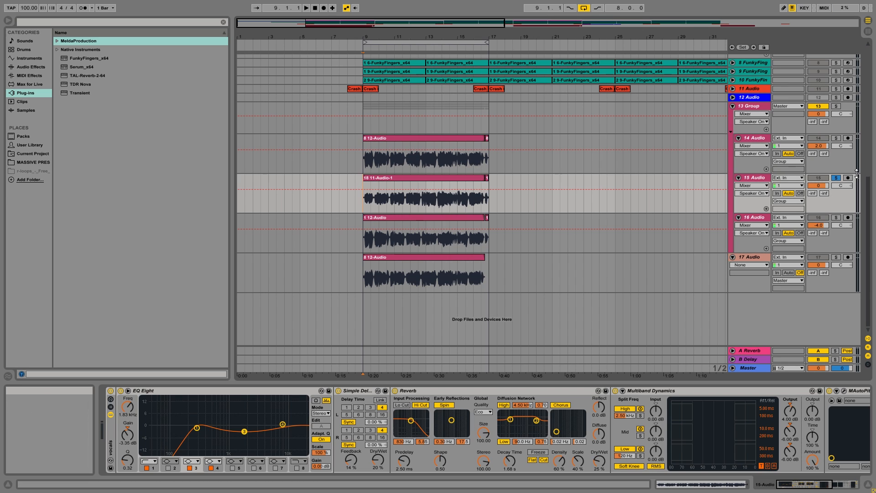
click(751, 179)
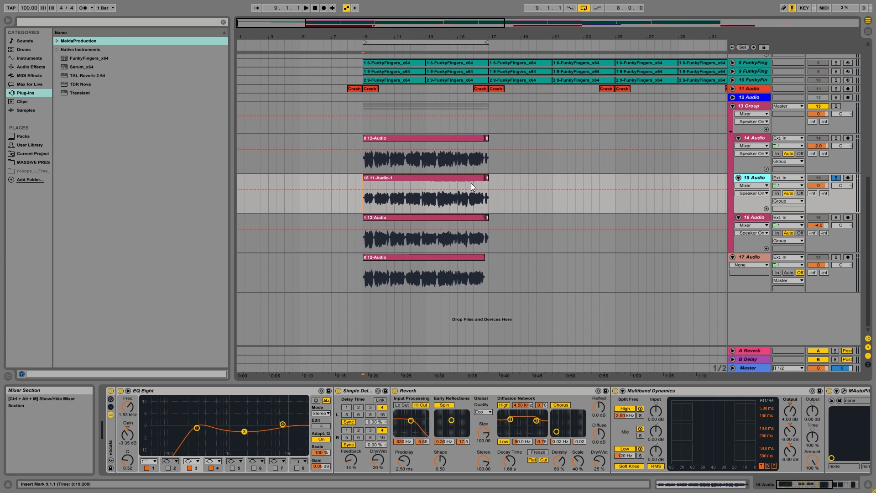
key(space)
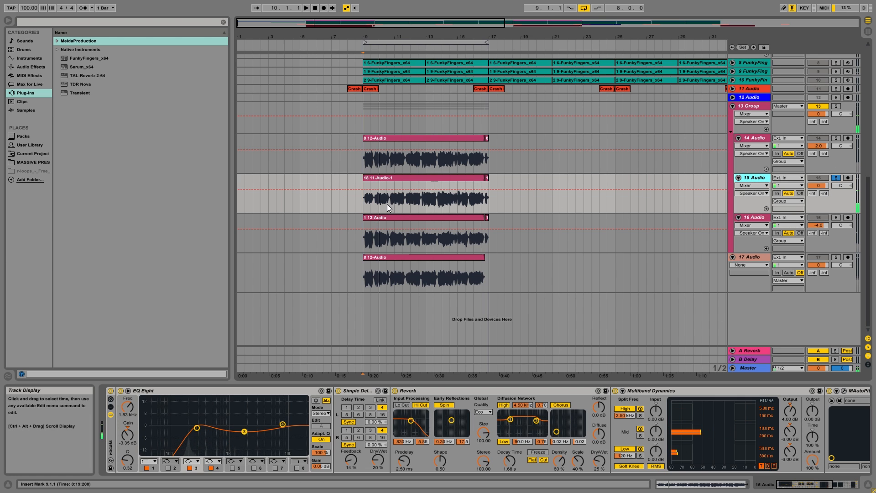
click(397, 205)
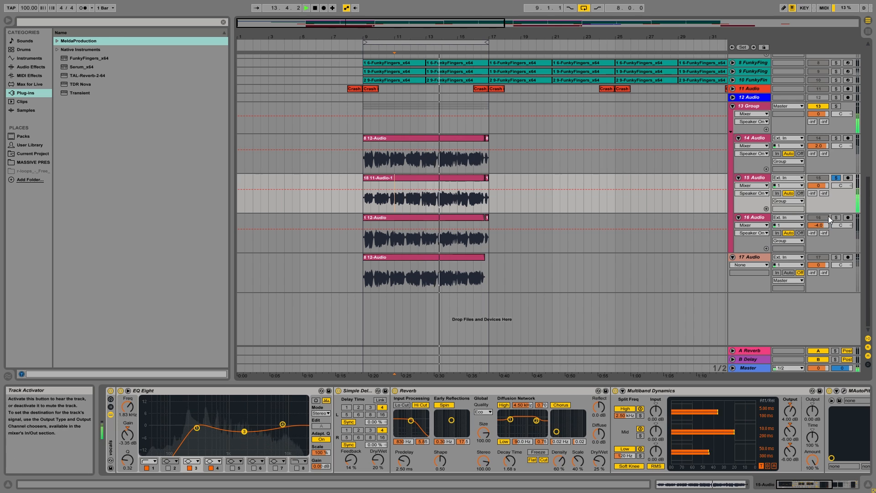
key(space)
click(836, 178)
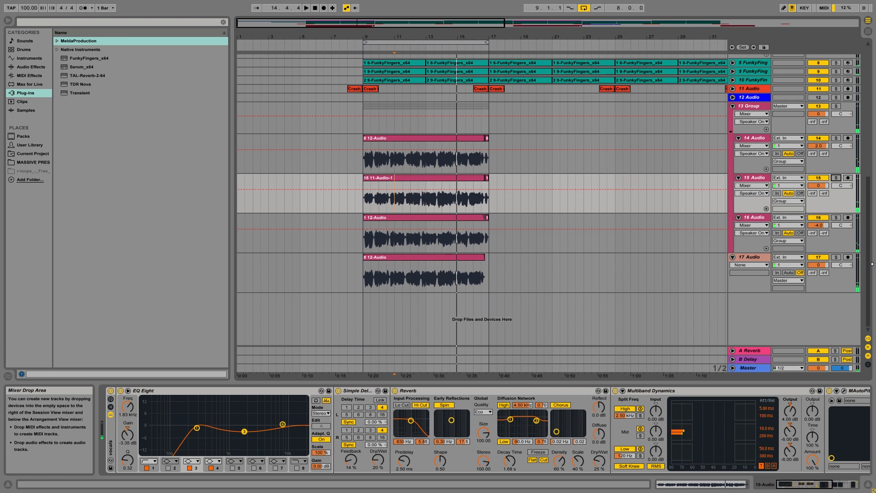
Solo 16 Audio and play its vocal clip to hear the third layer alone, ending by clearing the solo.
click(836, 218)
click(747, 219)
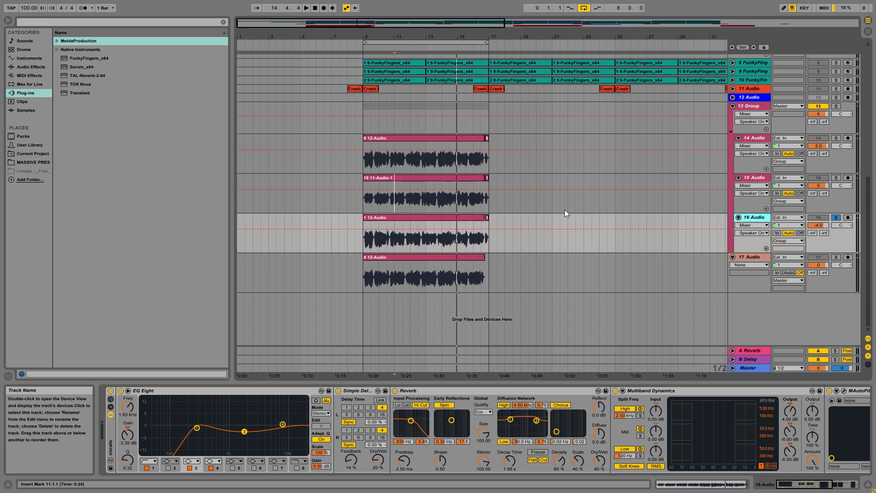
click(392, 217)
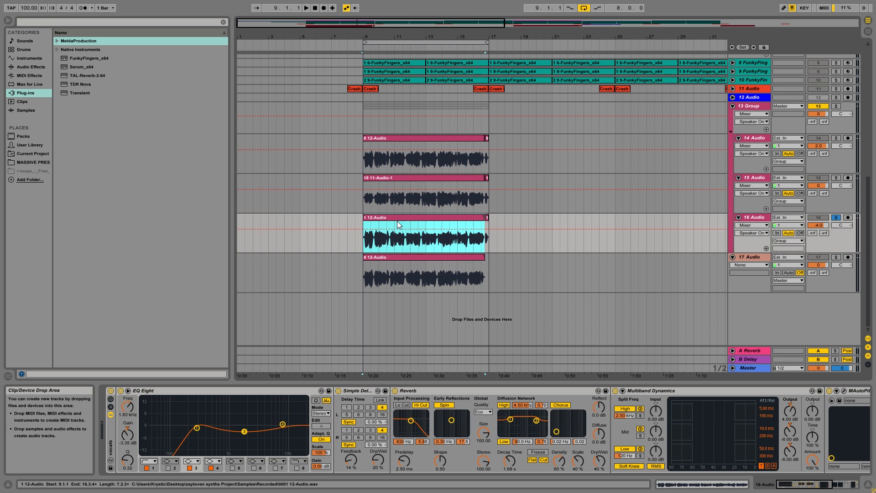
click(410, 245)
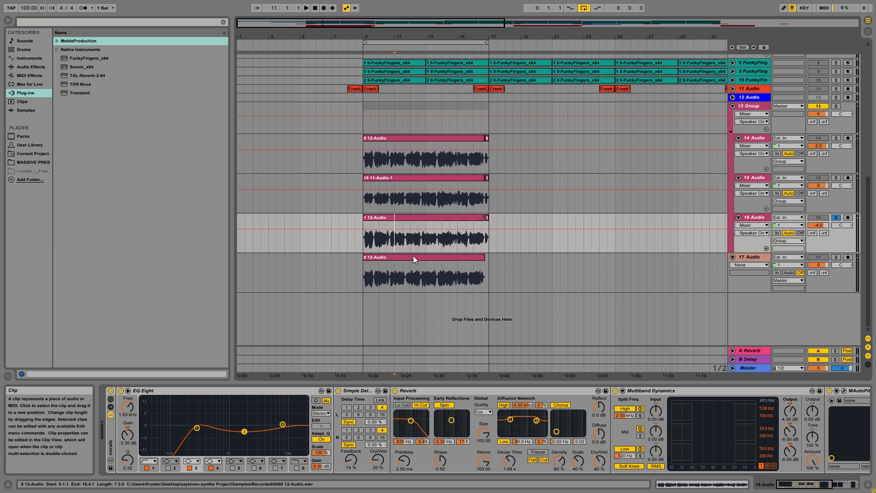
key(space)
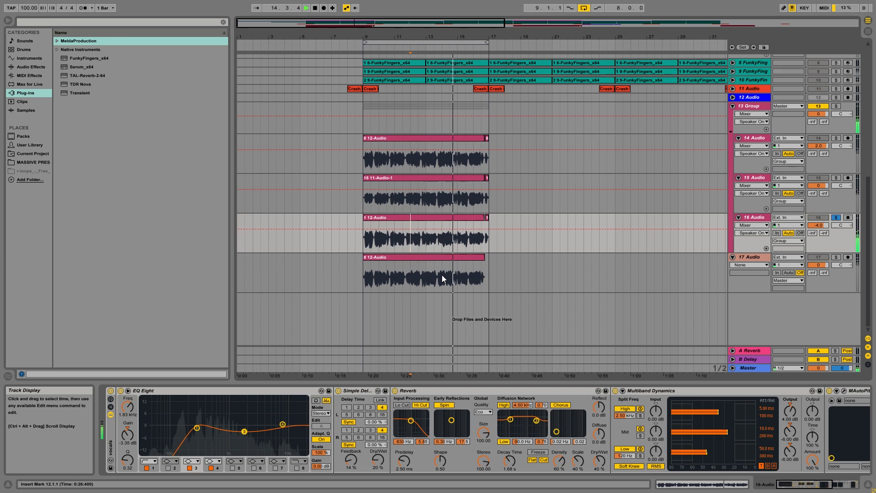
click(835, 217)
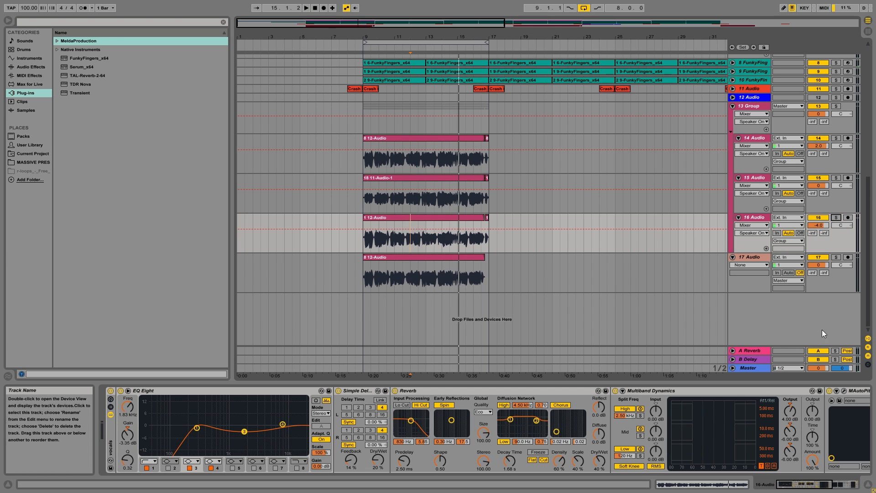
click(757, 218)
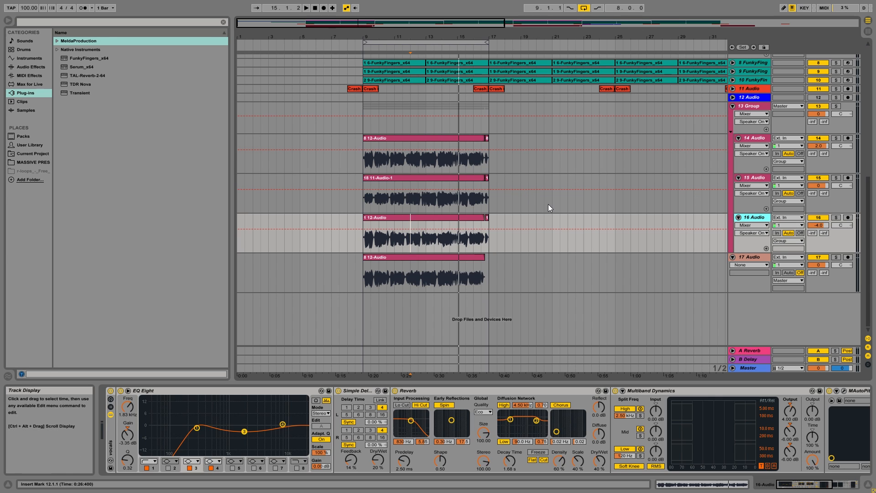
Check the track volumes of 14, 15 and 16 Audio and play the three layers together with 17 Audio muted.
click(822, 225)
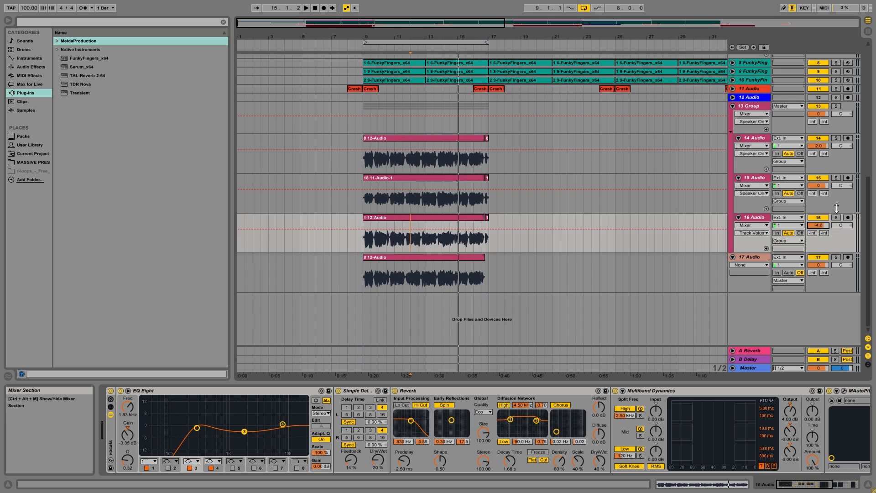
click(818, 185)
click(819, 146)
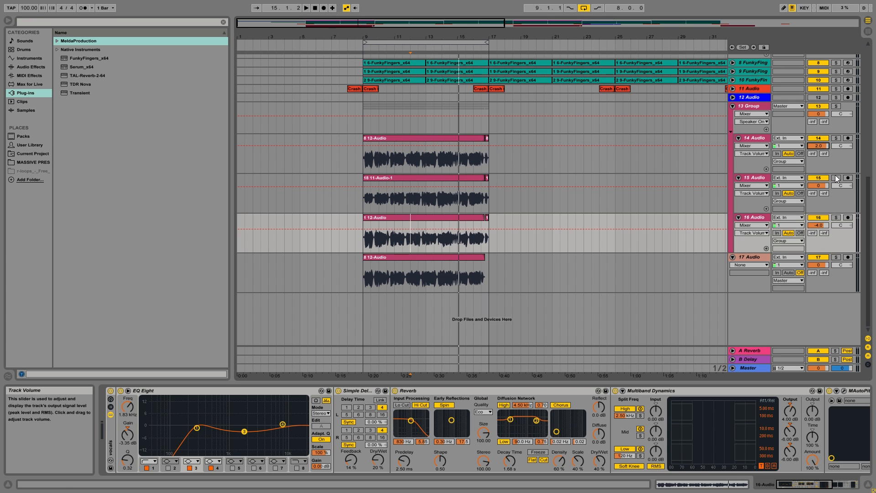
click(458, 136)
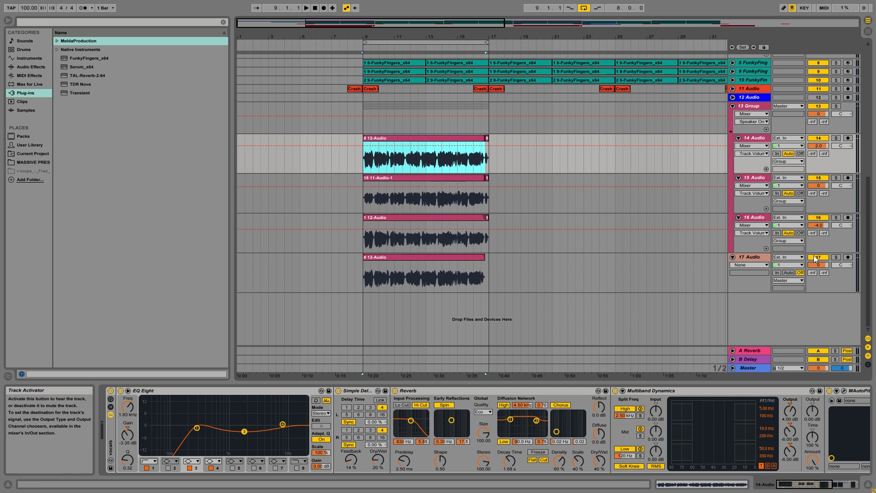
key(space)
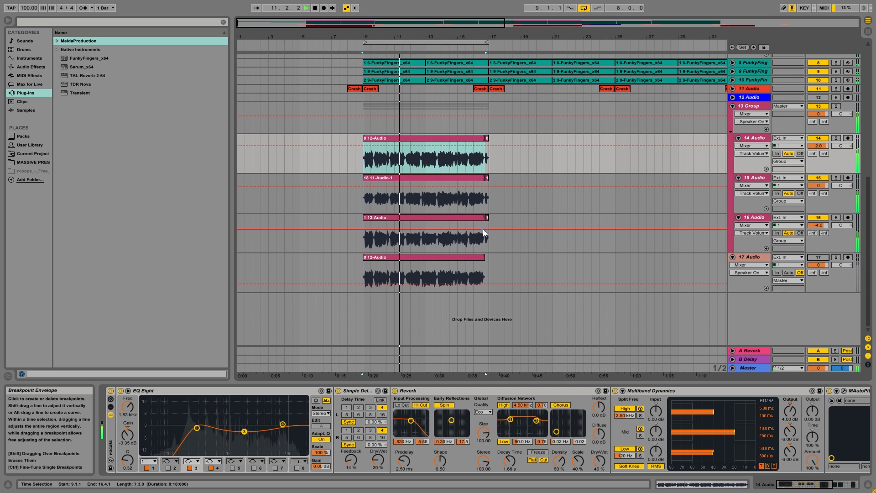
Mute 14, 15 and 16 Audio and activate 17 Audio so that only the copied vocal clip is heard.
click(819, 217)
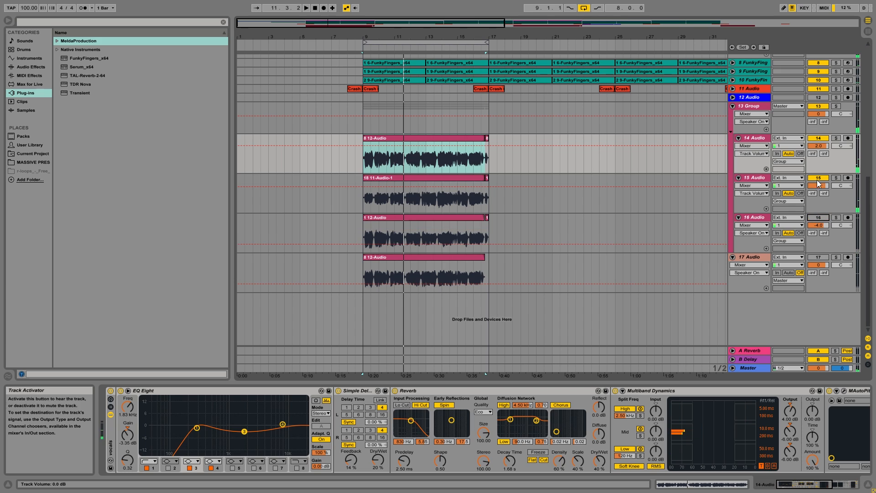
click(818, 177)
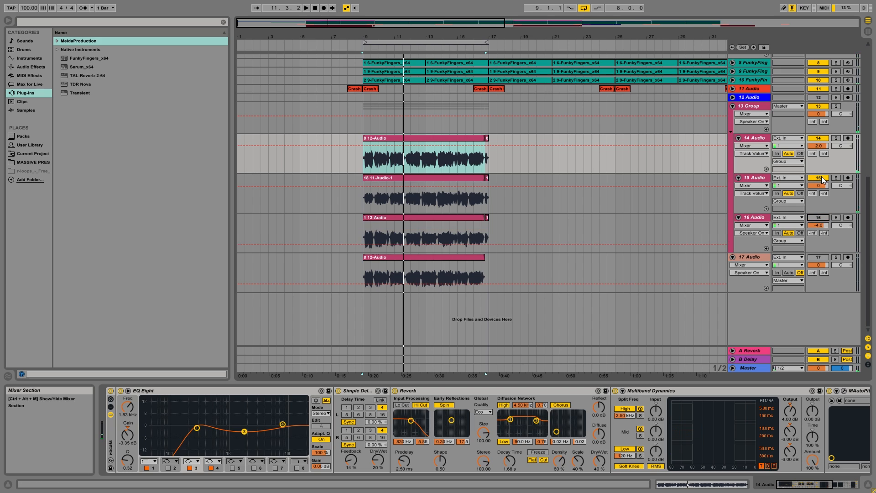
click(745, 258)
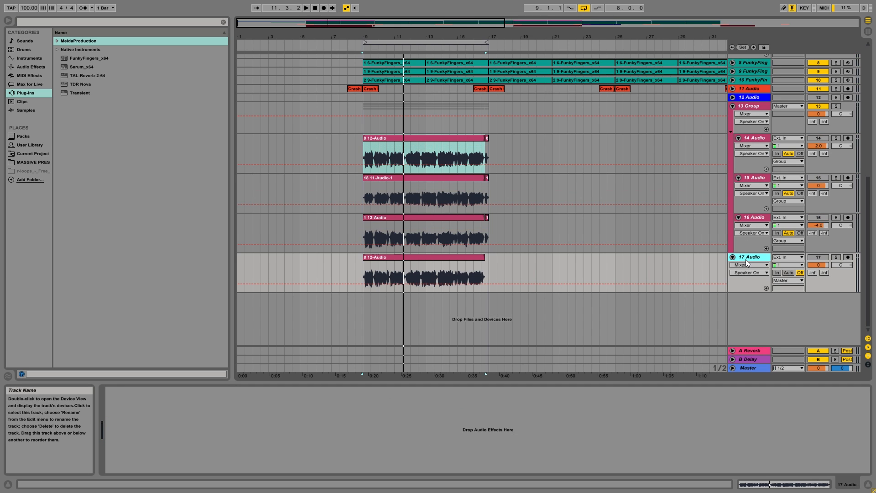
click(453, 258)
click(822, 257)
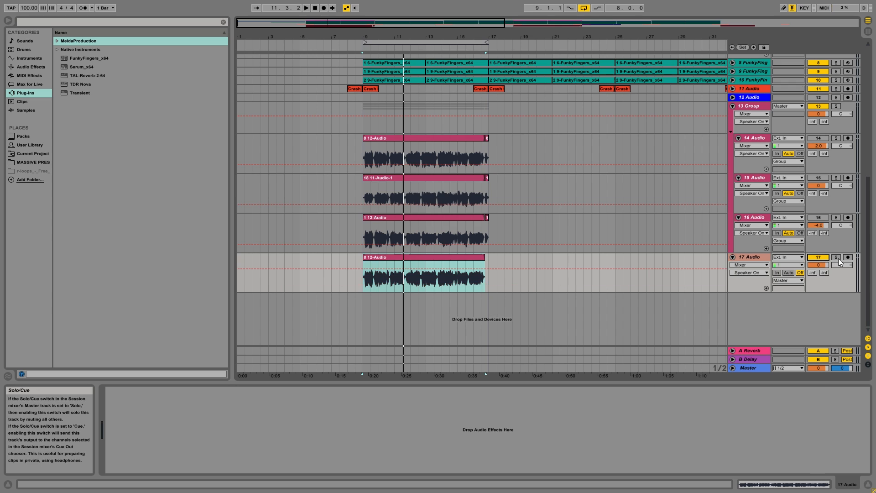
Set the track volume of 17 Audio to -5.0 dB and play its unprocessed vocal with the beat from bar 9.
key(space)
click(821, 258)
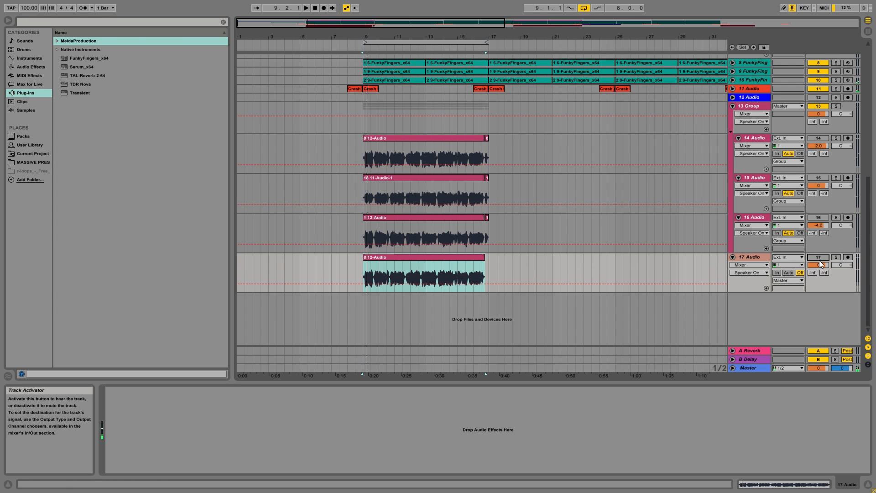
click(823, 265)
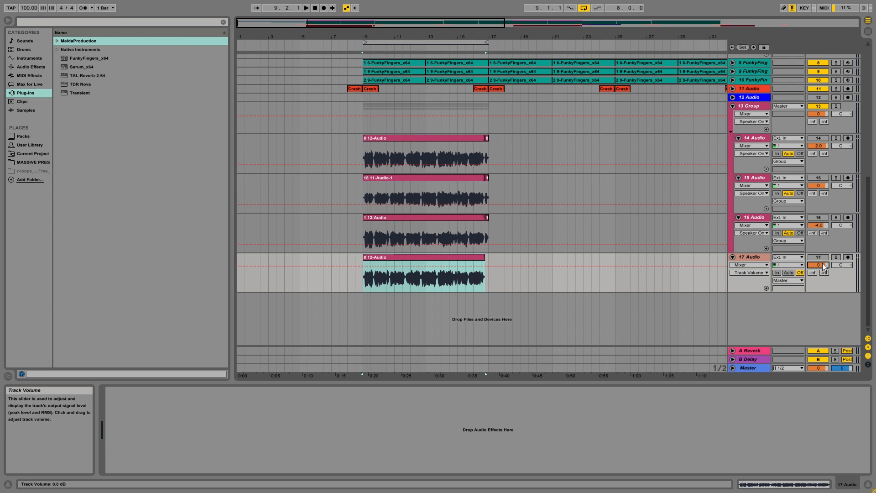
drag(823, 267, 824, 271)
click(818, 257)
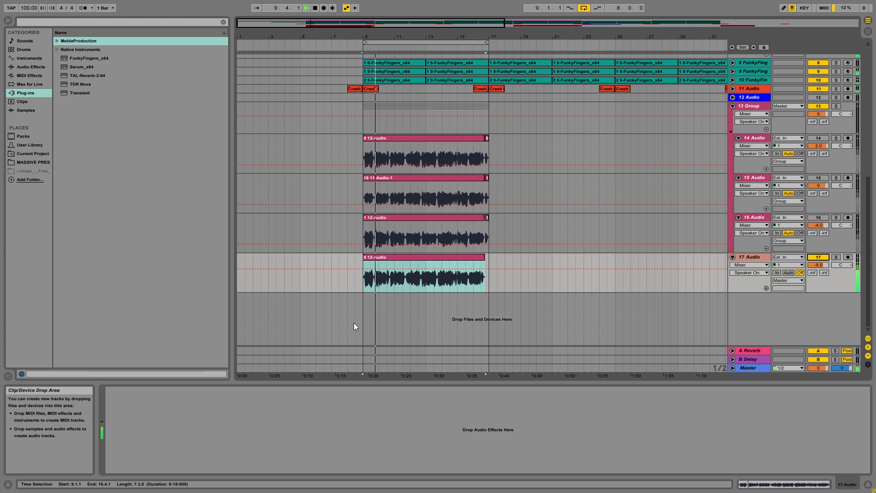
key(space)
Add EQ Eight from the audio effects to 17 Audio and change its filter 1 to a low cut.
click(32, 67)
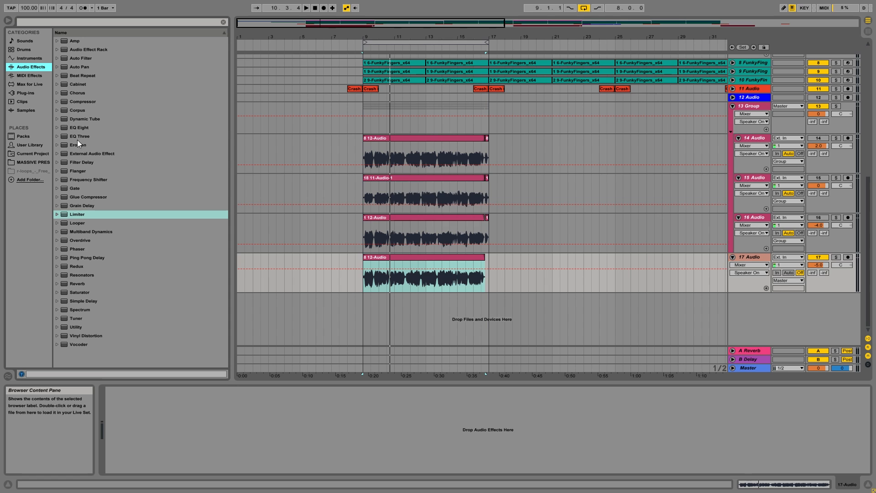
drag(80, 127, 190, 431)
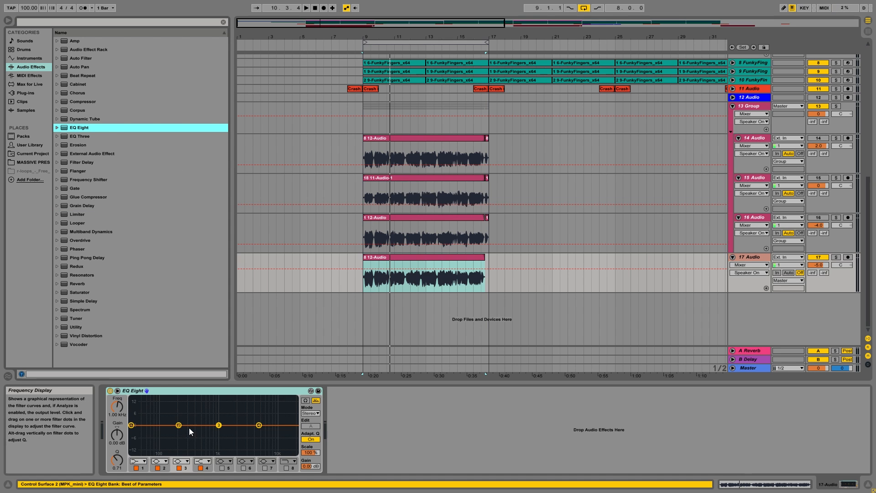
click(139, 442)
click(140, 461)
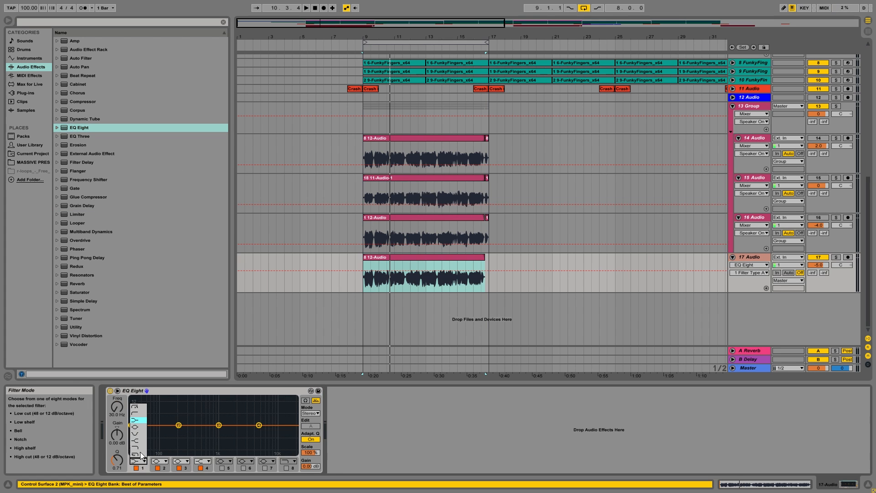
click(138, 413)
Change EQ Eight's filter 2 to a low cut and move it to about 341 Hz with a Q of 0.63.
click(163, 460)
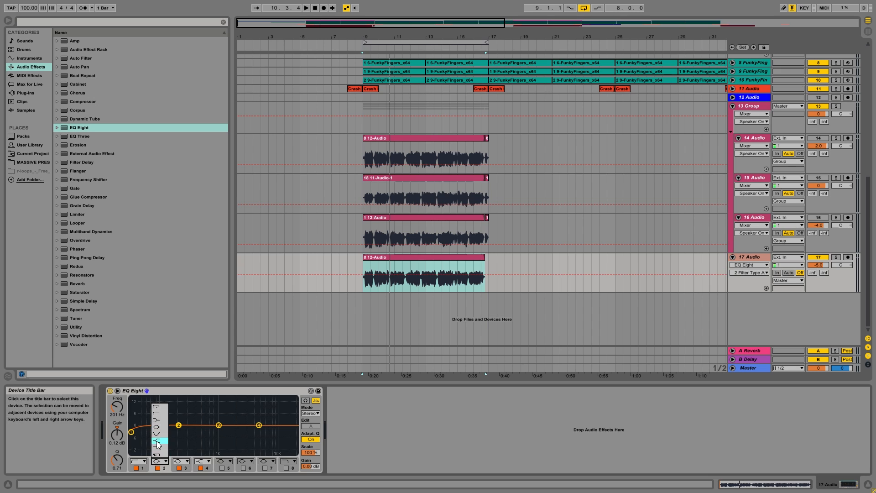
click(159, 411)
drag(178, 433, 192, 433)
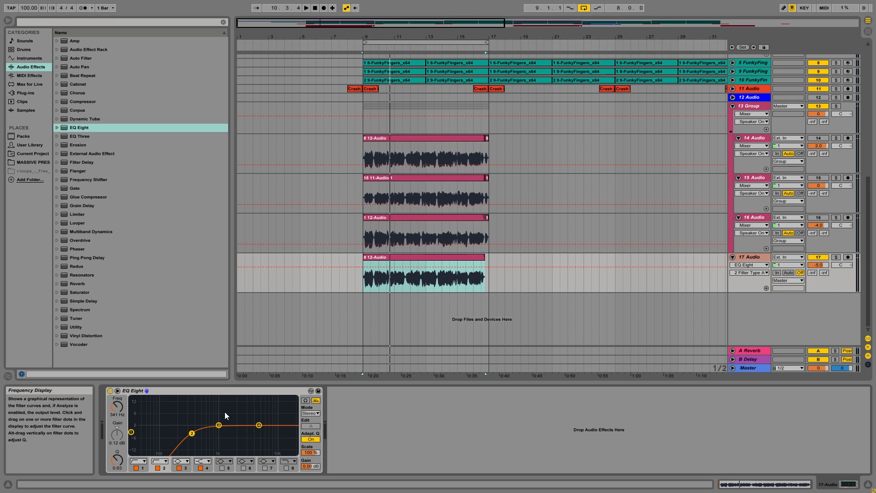
click(228, 391)
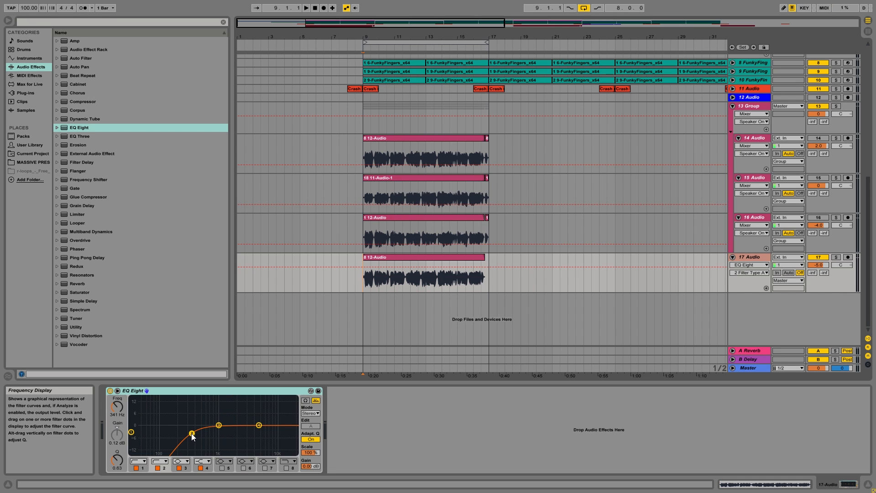
Lower EQ Eight's filter 3 to about -2.36 dB at 1.29 kHz and briefly play the vocal.
drag(191, 433, 225, 430)
key(space)
key(space)
click(259, 425)
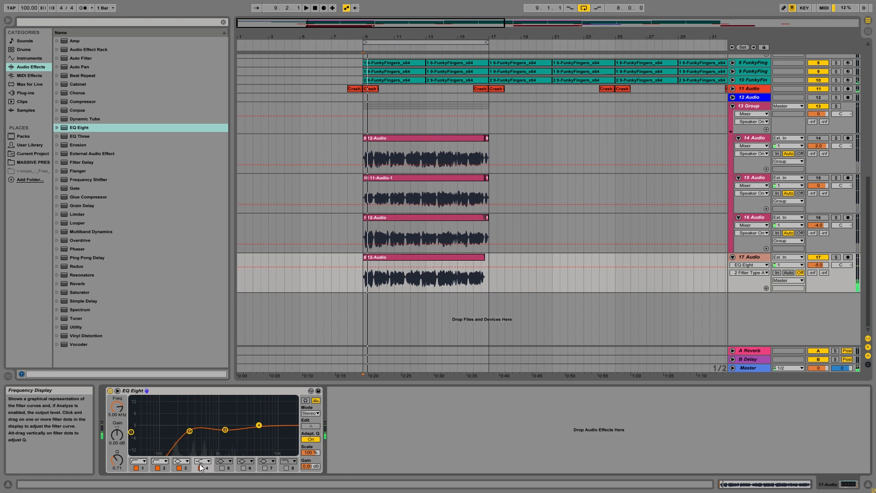
click(181, 460)
click(181, 413)
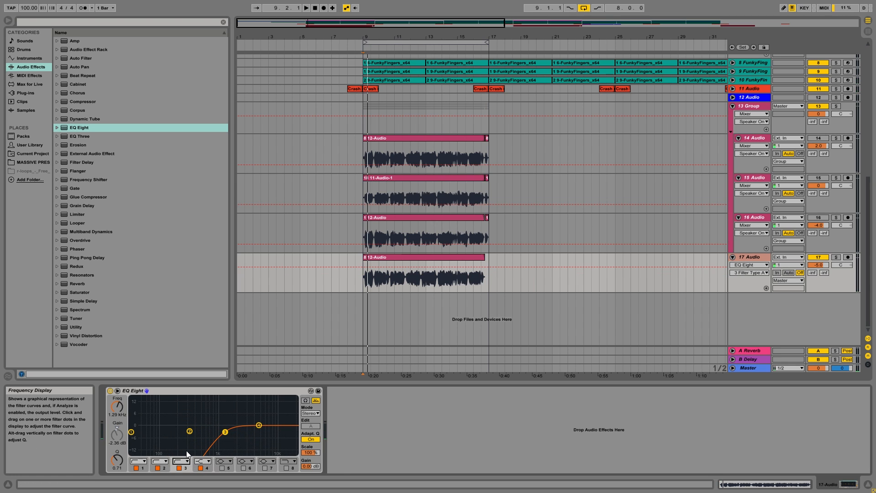
key(ctrl+z)
Move filter 2 to about 228 Hz, and make filter 4 a bell at about 6.71 kHz with 0.37 dB gain.
key(space)
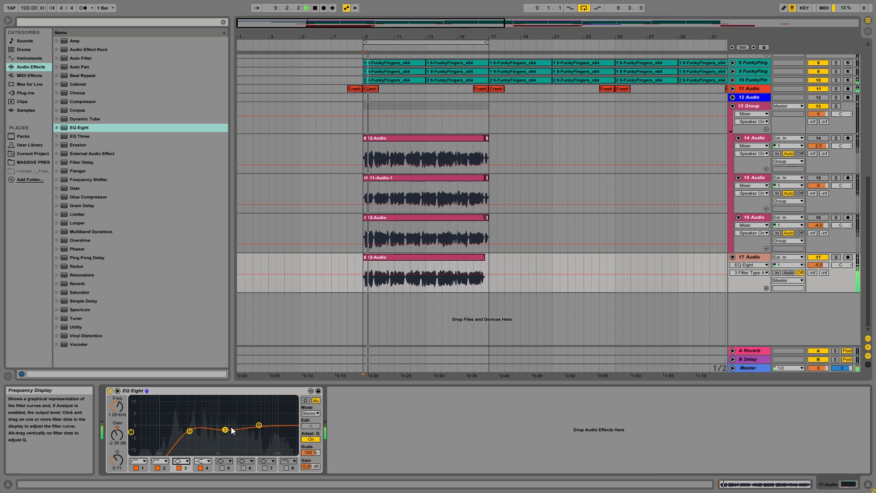
drag(189, 431, 181, 431)
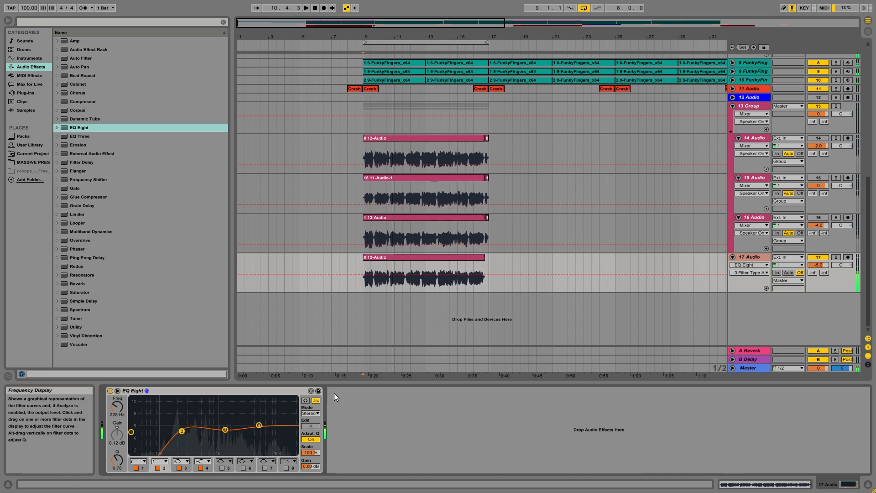
click(259, 425)
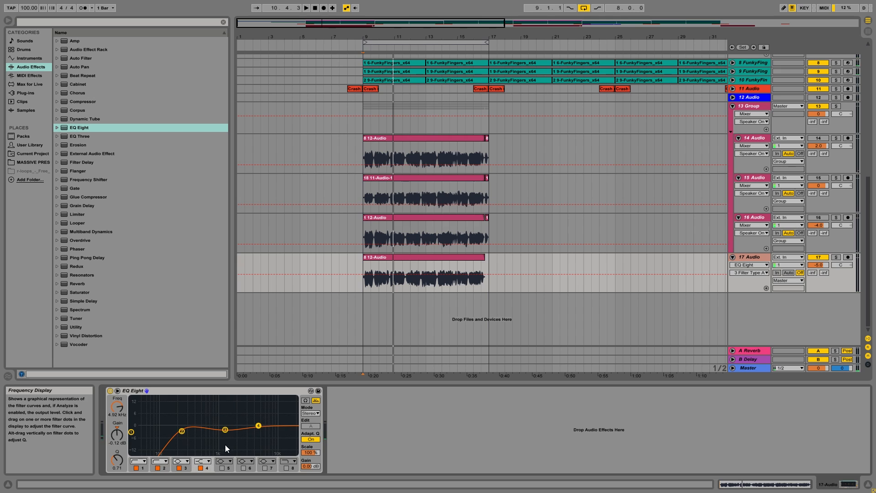
click(205, 460)
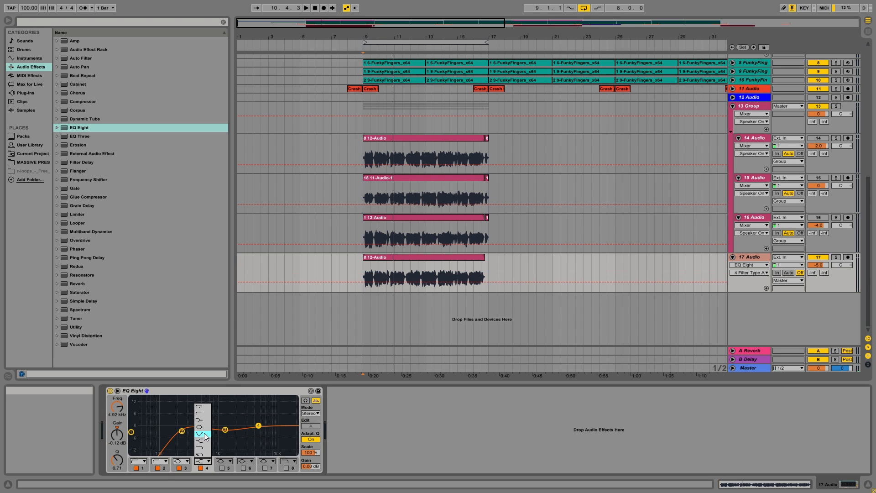
click(207, 428)
mouse_move(261, 426)
mouse_down()
mouse_move(228, 430)
mouse_move(266, 424)
mouse_up()
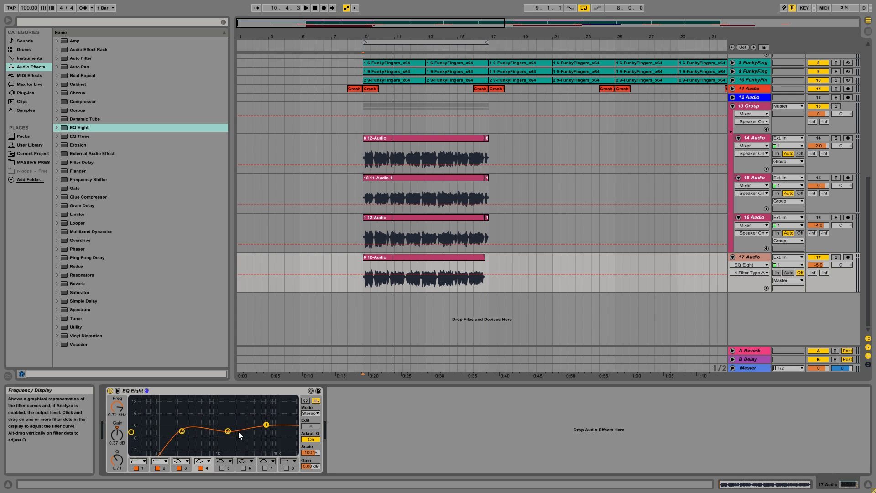
Add a second EQ Eight to 17 Audio and change its filter 2 to a low cut, with playback starting at bar 10.
click(397, 257)
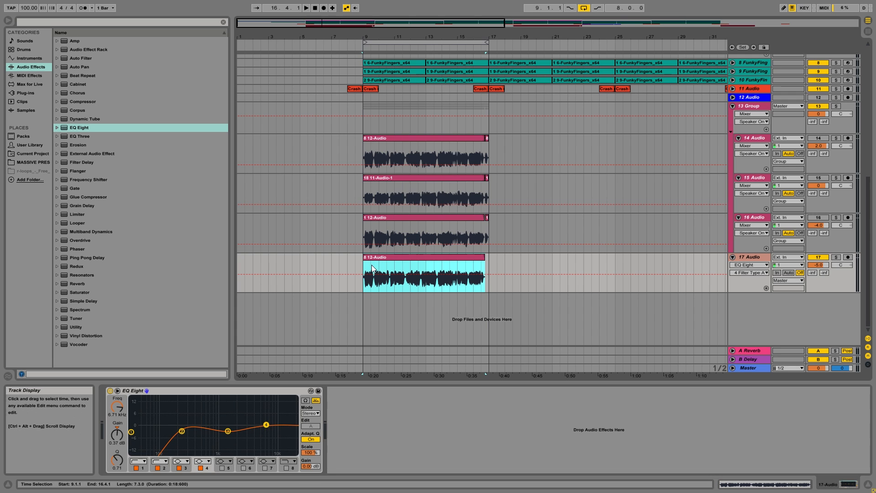
click(371, 273)
click(379, 283)
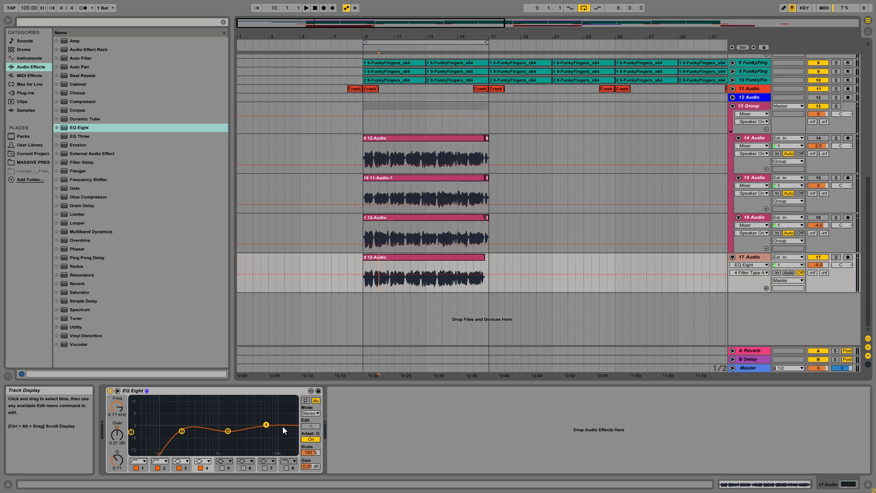
drag(78, 131, 420, 418)
click(400, 424)
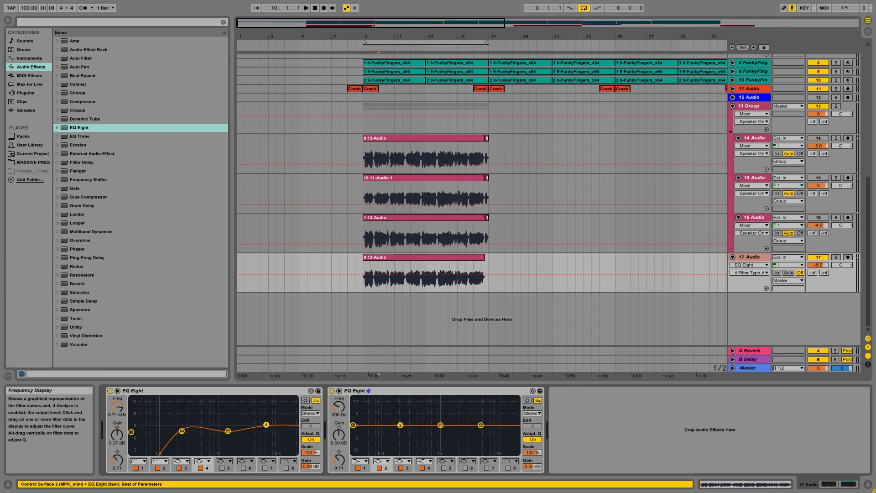
click(381, 461)
click(386, 414)
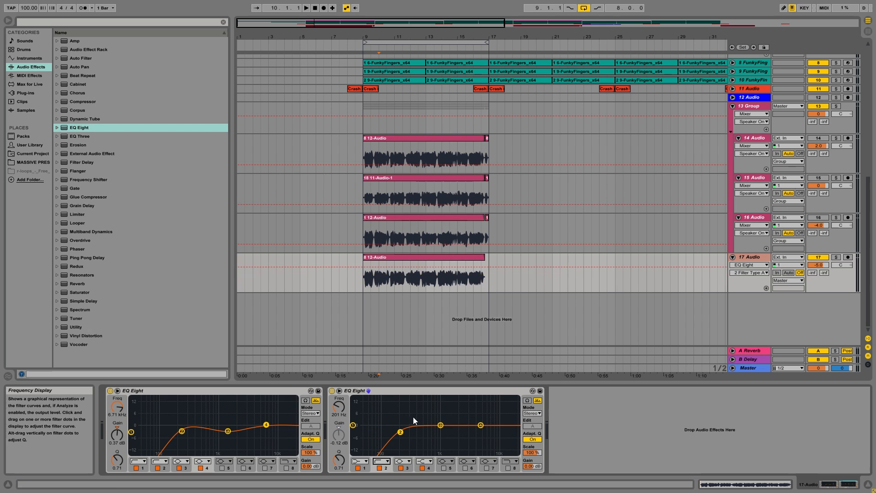
Boost the second EQ Eight's filter 3 by 15 dB near 835 Hz with a Q of 5.23 and bypass the first EQ Eight.
scroll(524, 70, up, 3)
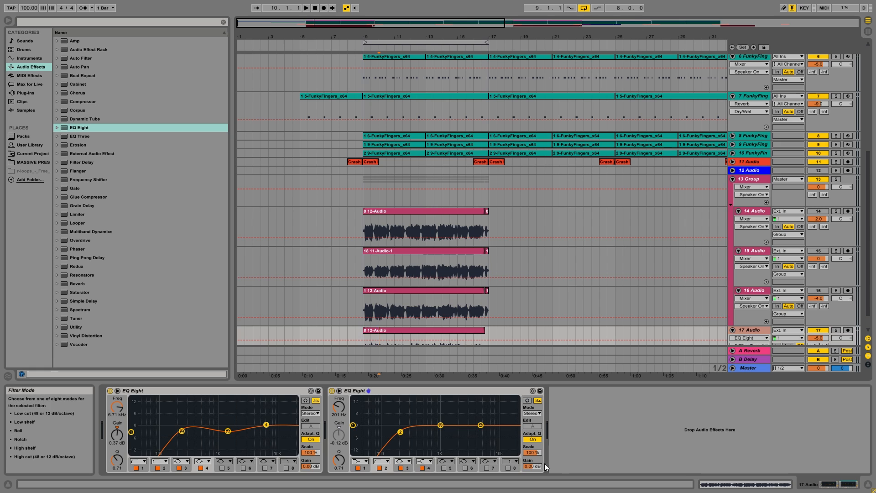
click(447, 461)
click(447, 461)
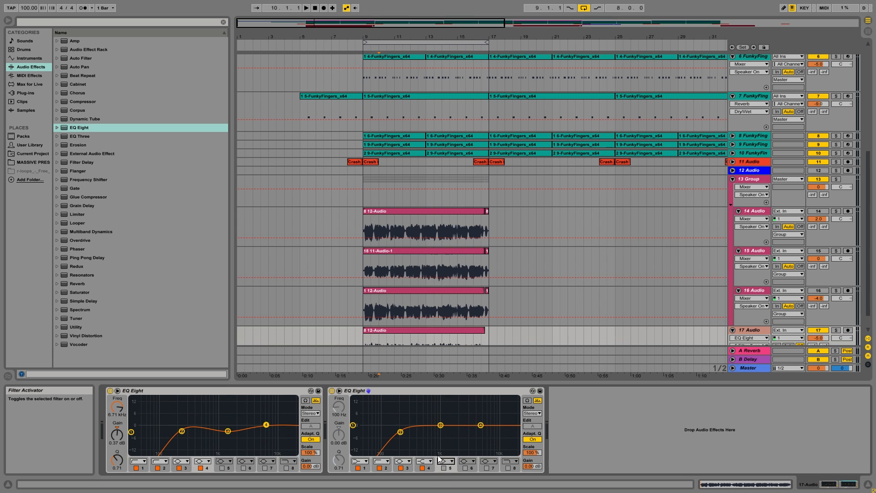
click(441, 426)
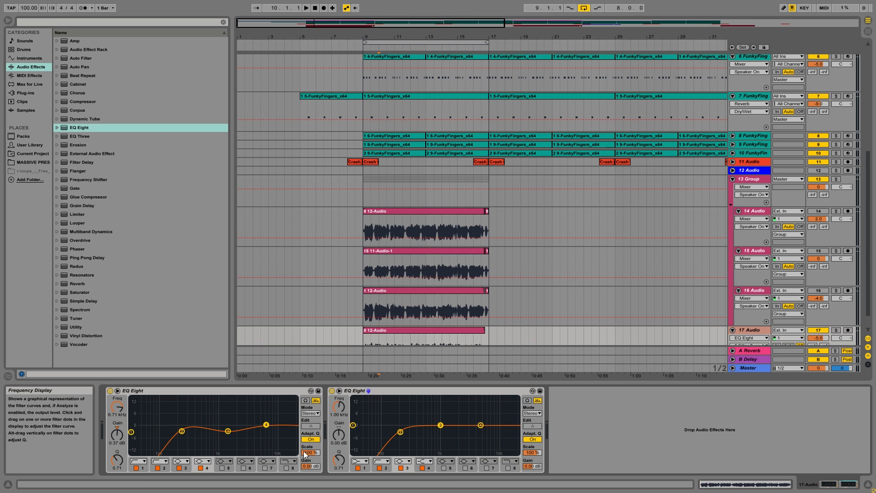
drag(331, 466, 339, 444)
drag(441, 424, 435, 400)
click(110, 390)
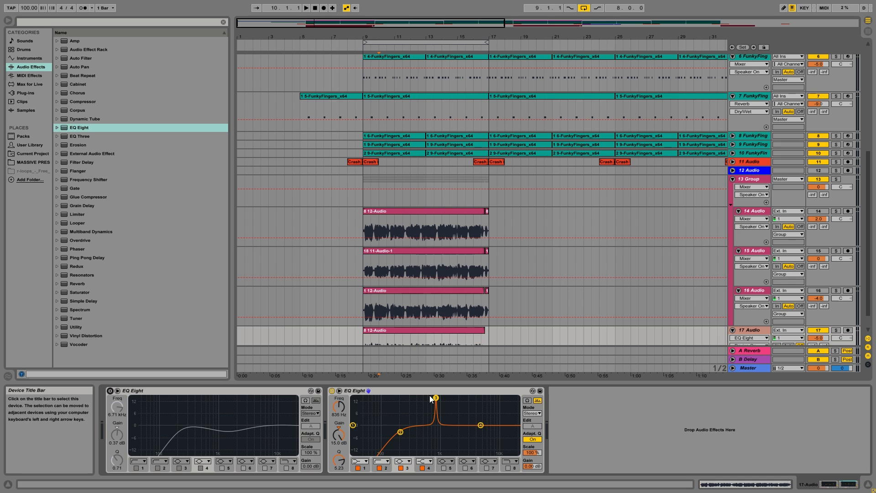
Sweep the narrow boost during playback, cut it to -15 dB at about 1.77 kHz, and raise the low cut to about 395 Hz.
key(space)
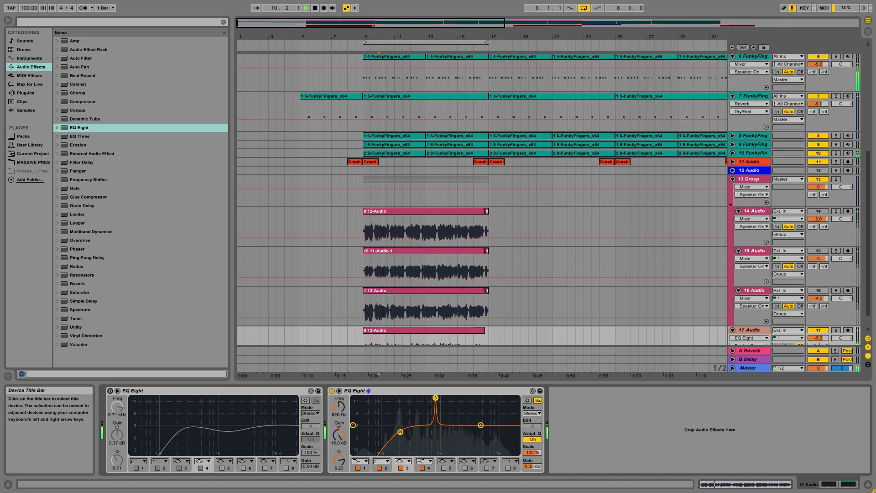
drag(435, 397, 456, 400)
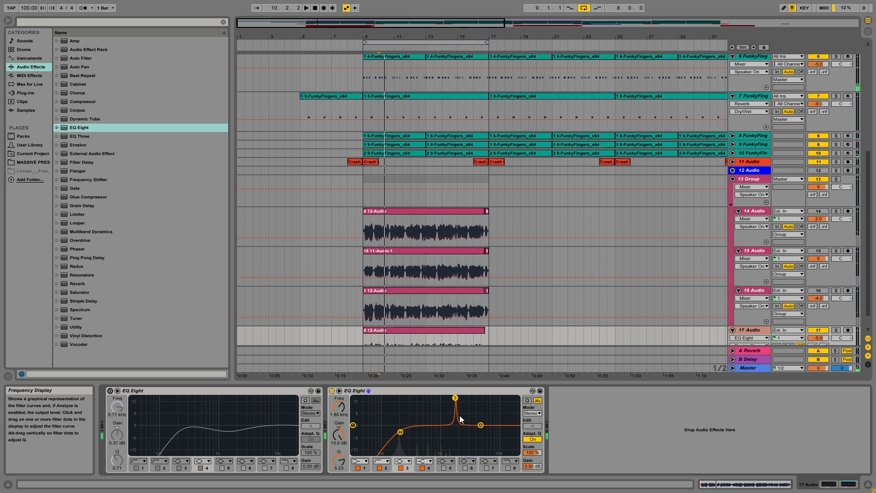
drag(455, 398, 455, 452)
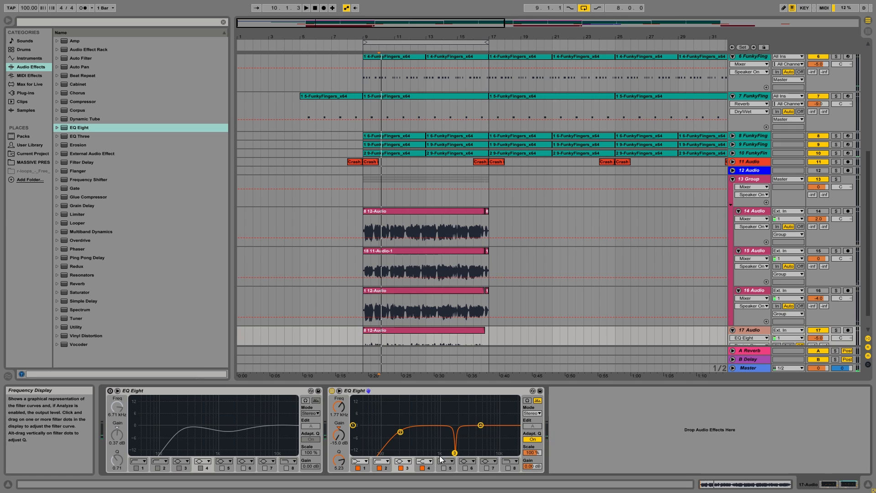
drag(400, 431, 417, 432)
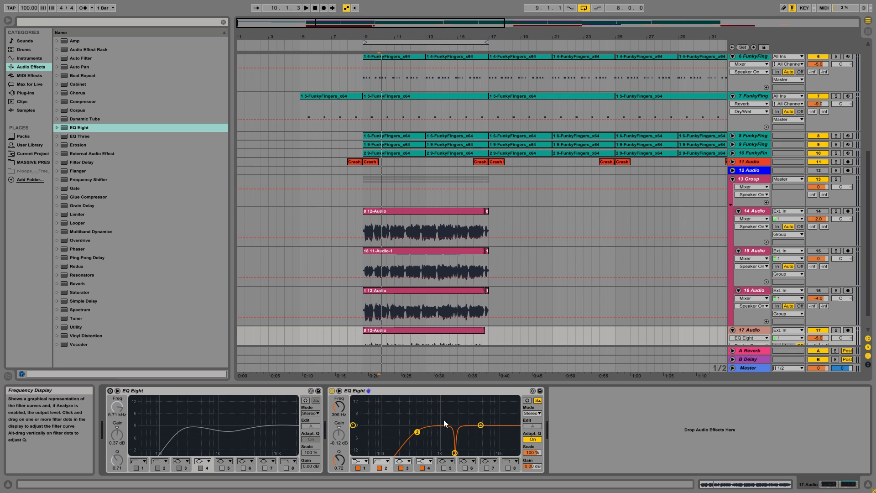
Delete the second EQ Eight and turn the first EQ Eight back on.
click(437, 390)
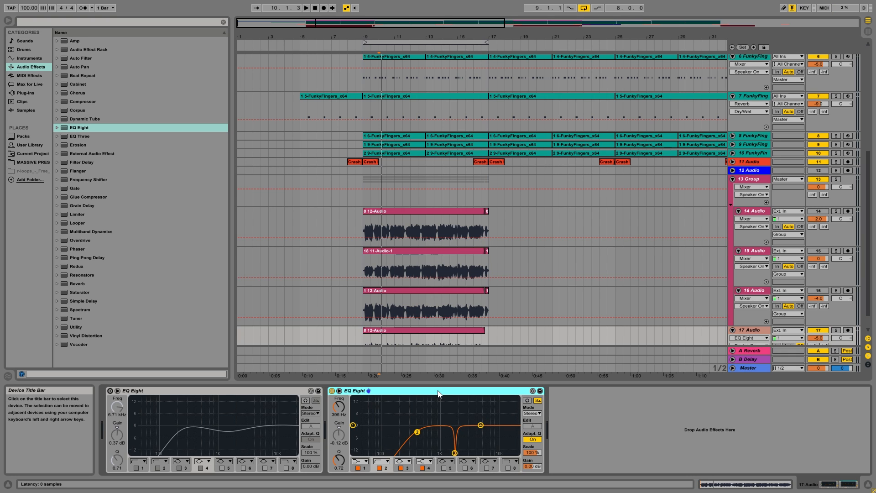
key(Delete)
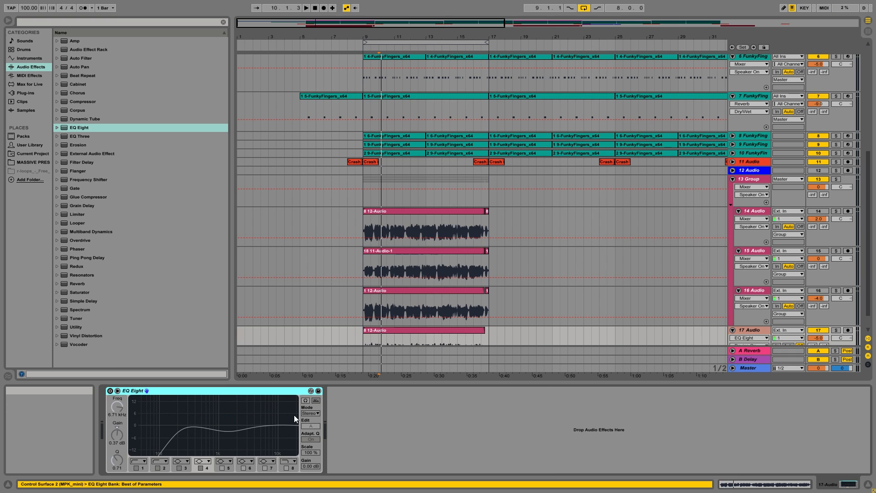
click(110, 391)
Move EQ Eight's filter 3 to about 1.58 kHz at -3.10 dB and add Simple Delay to 17 Audio.
scroll(391, 300, down, 1)
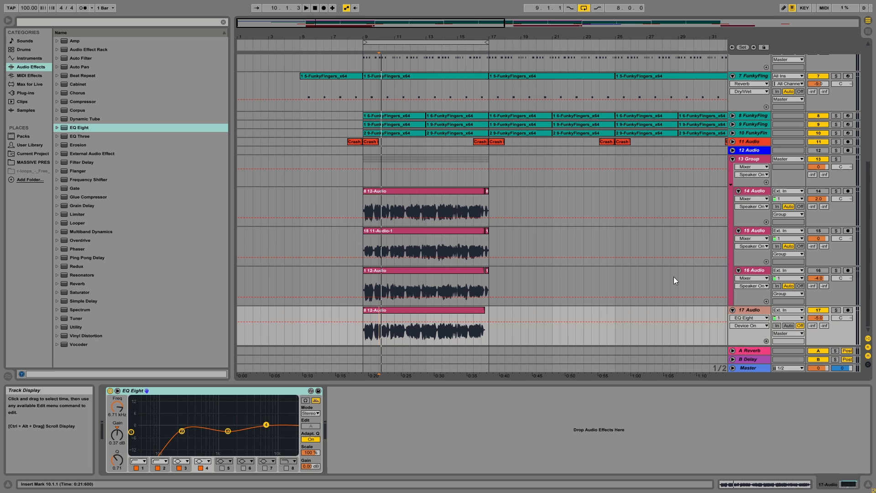
click(748, 311)
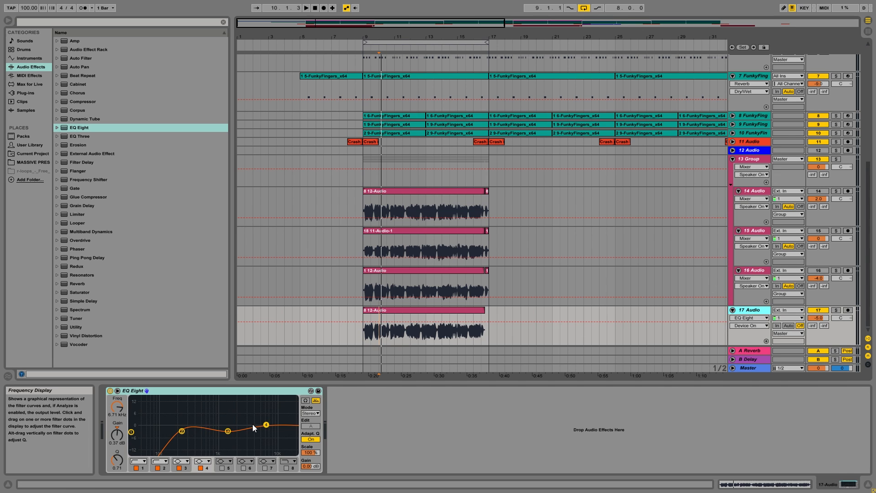
drag(229, 431, 231, 431)
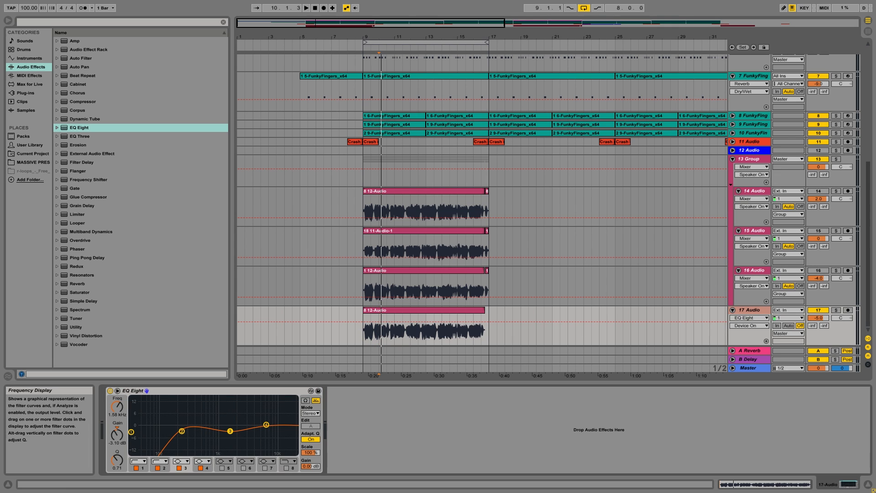
click(751, 310)
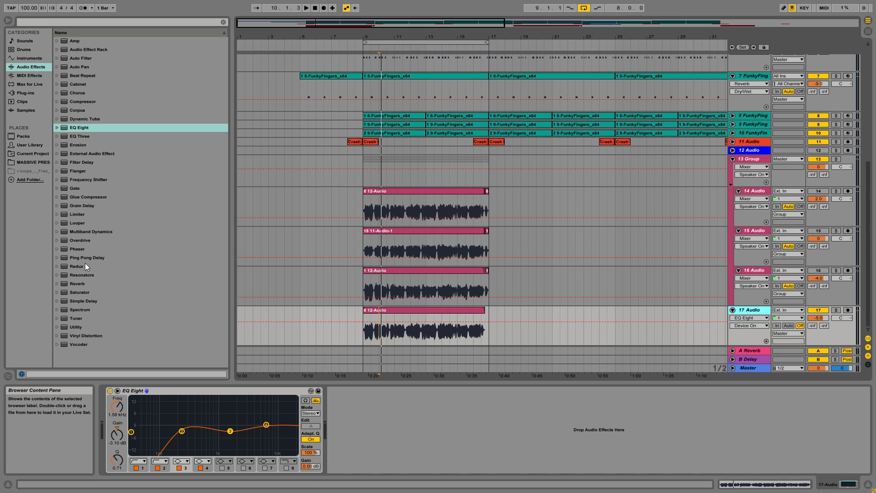
drag(82, 301, 424, 316)
Recolour the vocal clip on 17 Audio purple and the track itself blue.
right_click(426, 311)
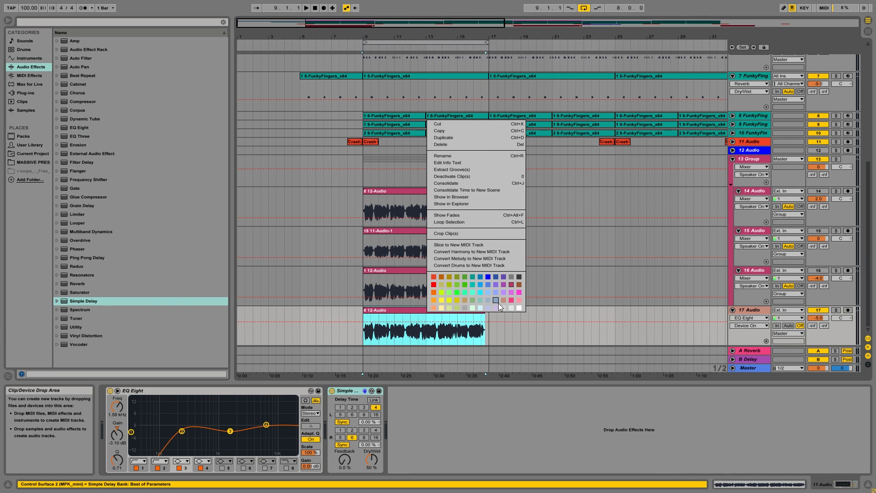
click(507, 283)
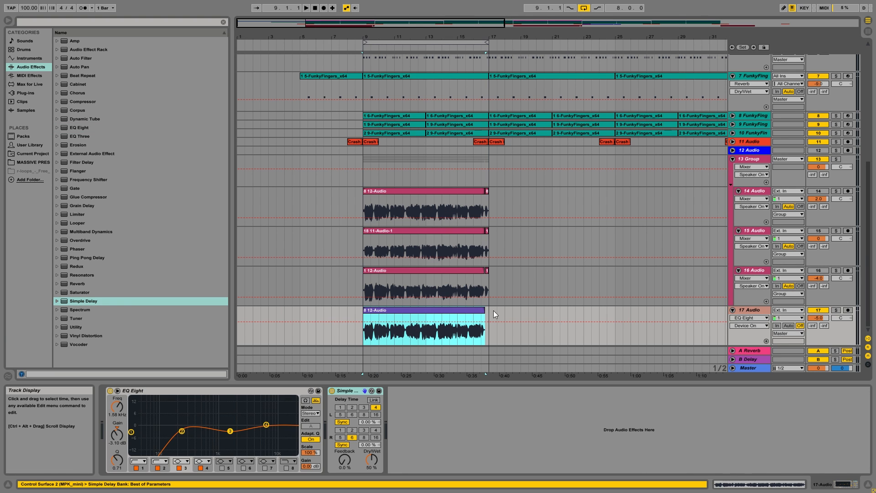
right_click(763, 309)
click(823, 237)
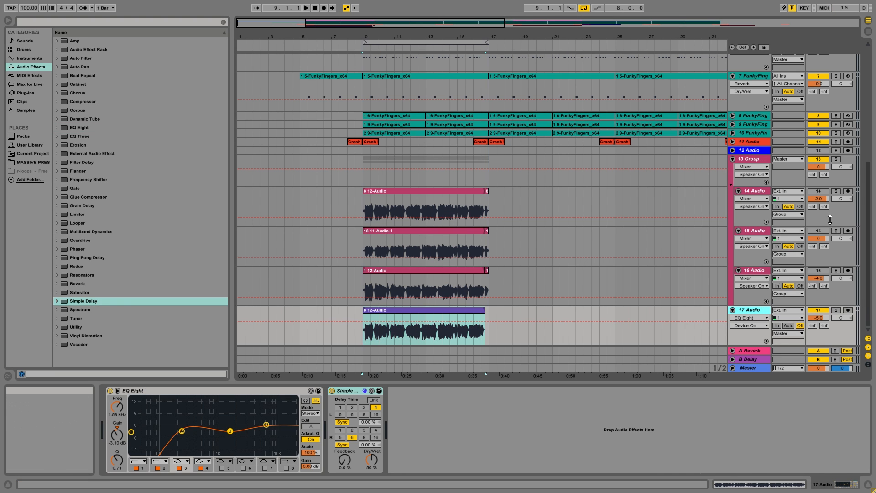
click(442, 316)
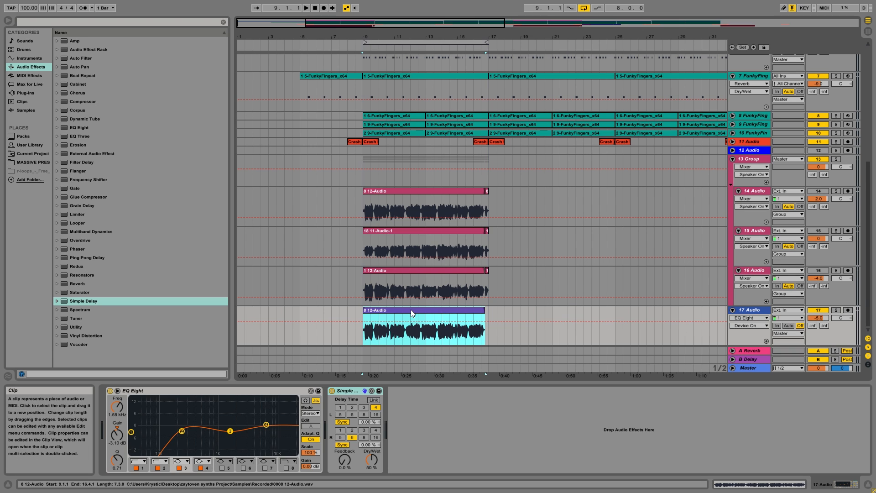
Set Simple Delay's right delay time to 4, feedback to 14% and dry/wet to 21%, and play 17 Audio soloed.
click(376, 430)
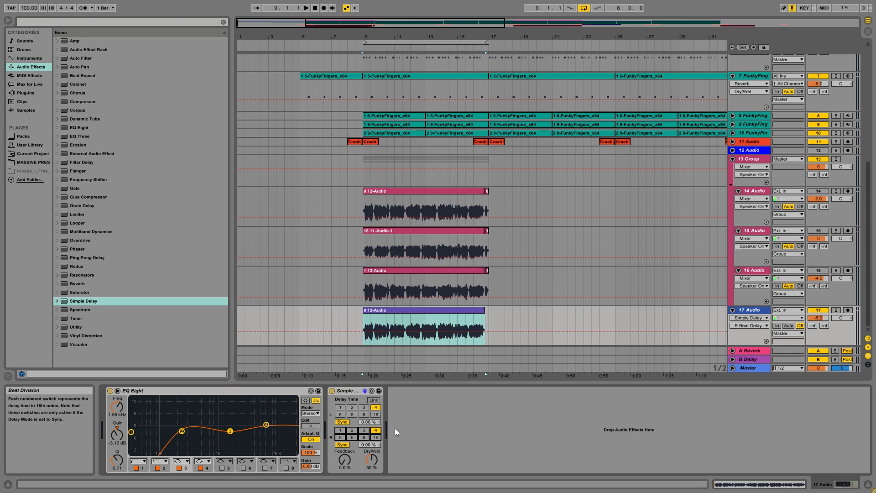
click(836, 310)
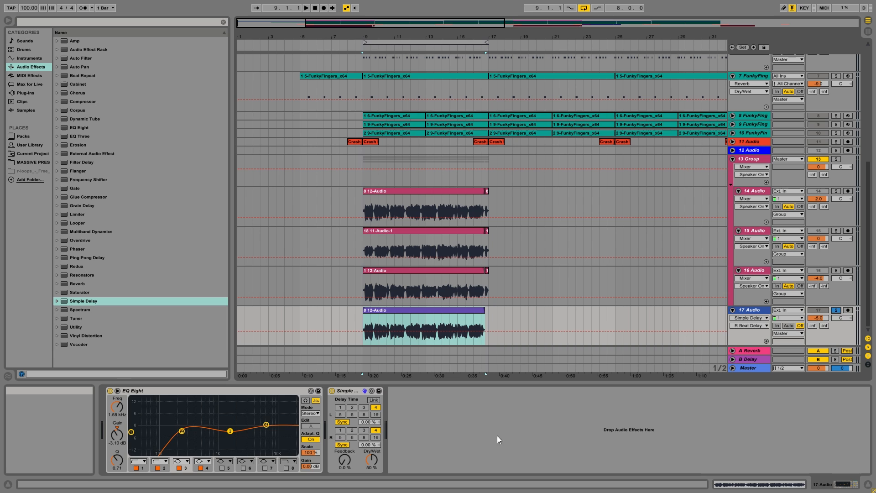
click(345, 459)
drag(343, 457, 373, 474)
key(space)
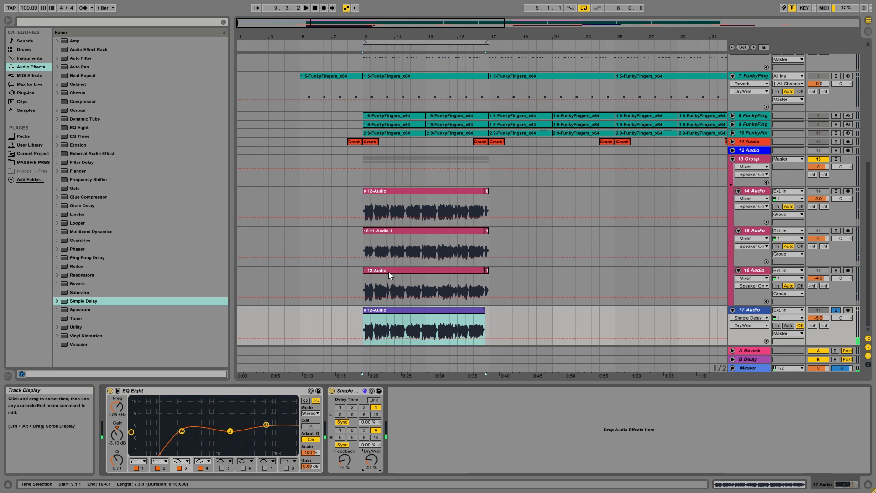
Add Reverb after Simple Delay on 17 Audio, setting its dry/wet to 45% and decay time to 2.01 s.
drag(83, 284, 479, 332)
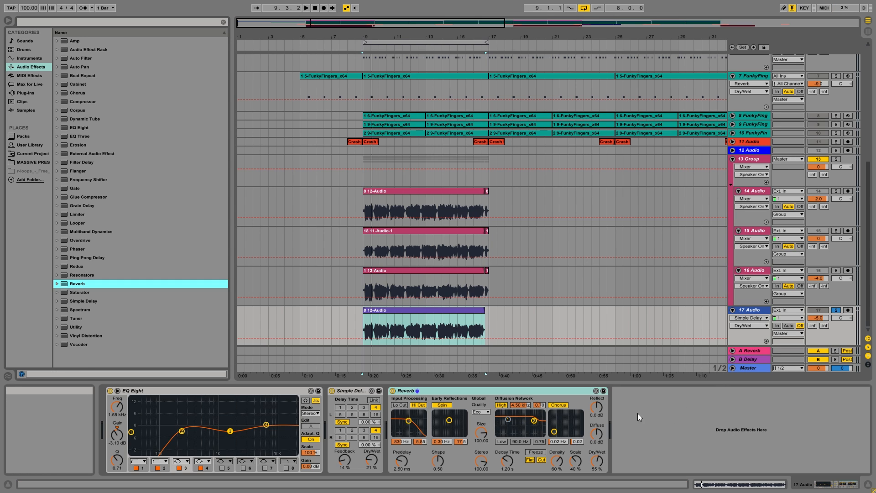
click(457, 326)
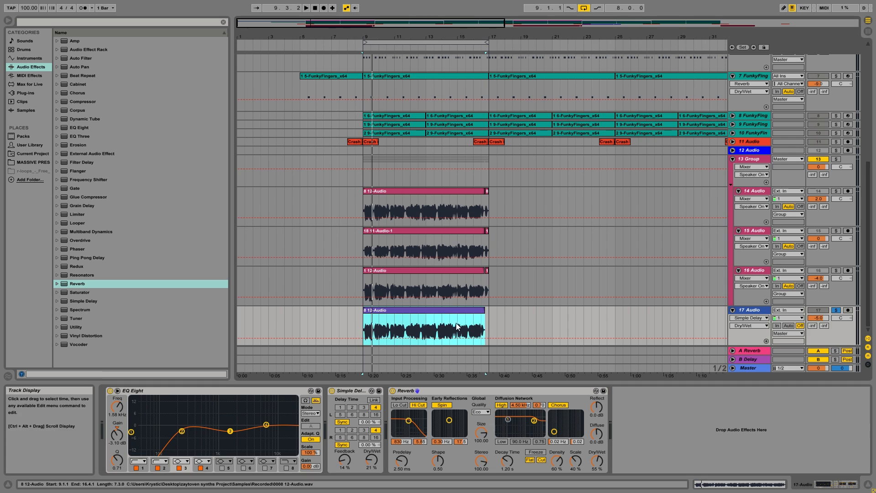
click(595, 468)
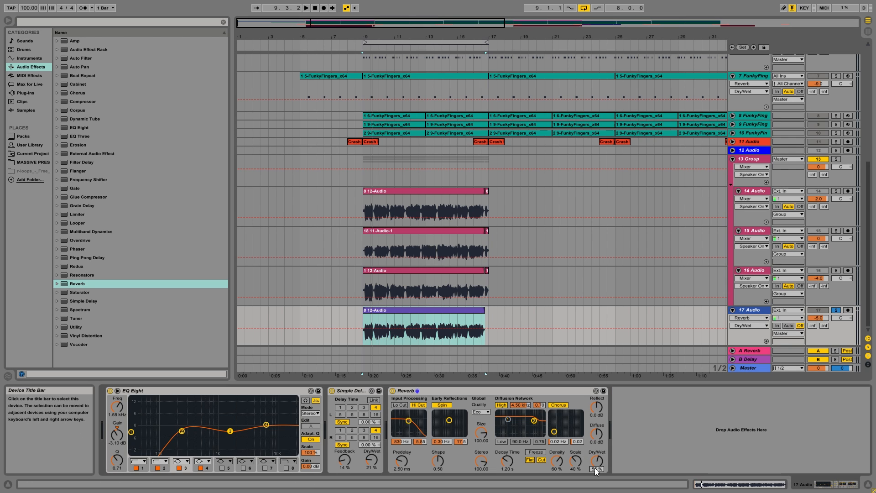
drag(595, 468, 595, 473)
drag(508, 462, 508, 456)
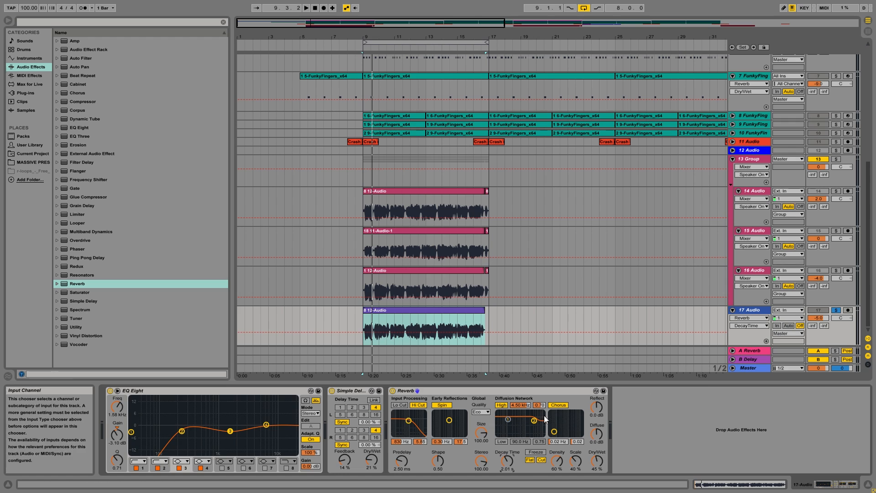
Enable Reverb's low shelf at about 72.2 Hz, set its chorus to 0.03 Hz and 0.03, and audition the mix.
click(501, 442)
drag(509, 420, 507, 423)
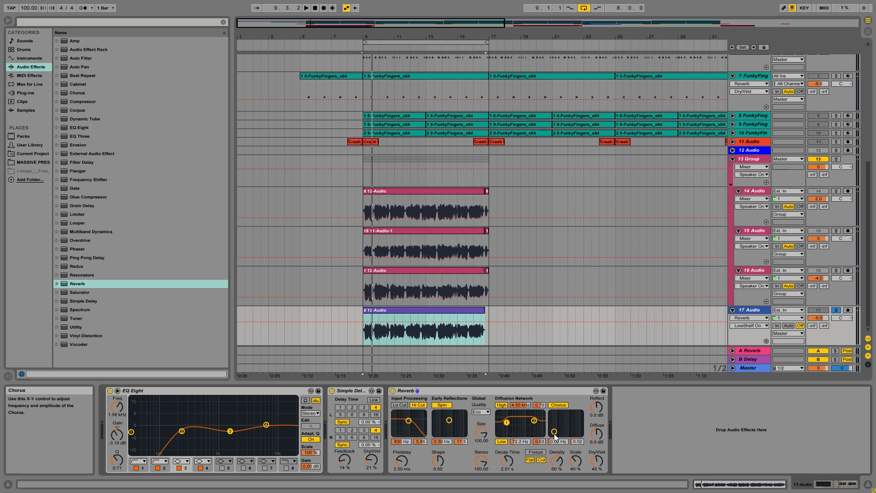
drag(555, 433, 555, 433)
key(space)
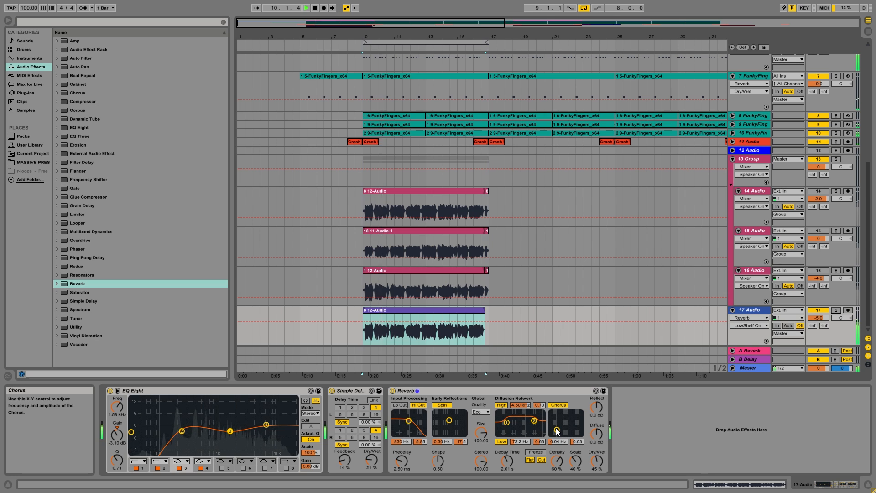
drag(557, 431, 556, 431)
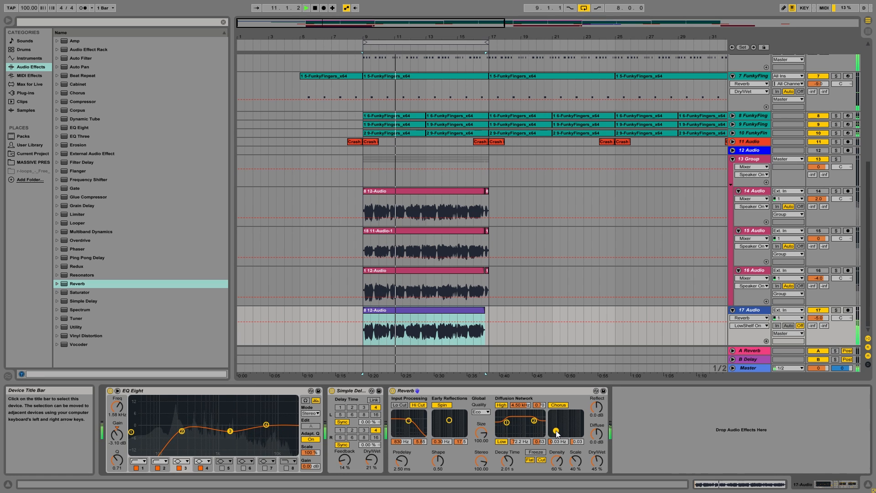
key(space)
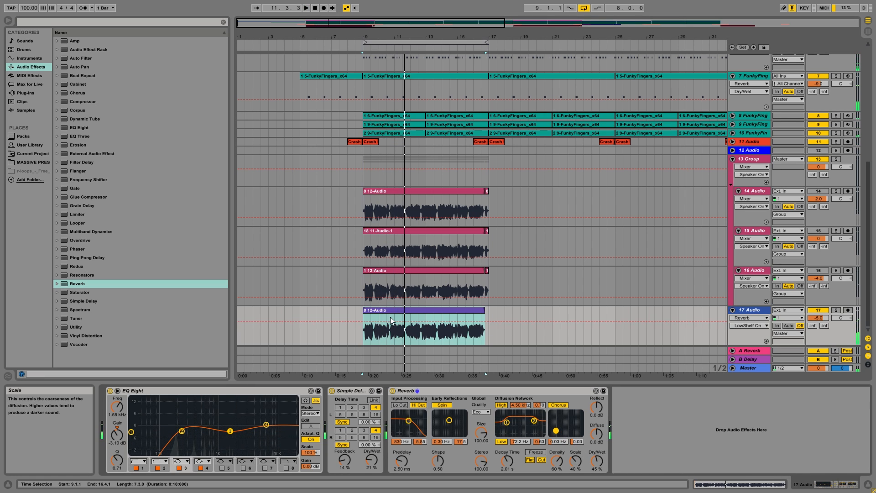
Shorten Reverb's decay time to 1.92 s and try its input low cut during playback from around bar 10.
click(363, 338)
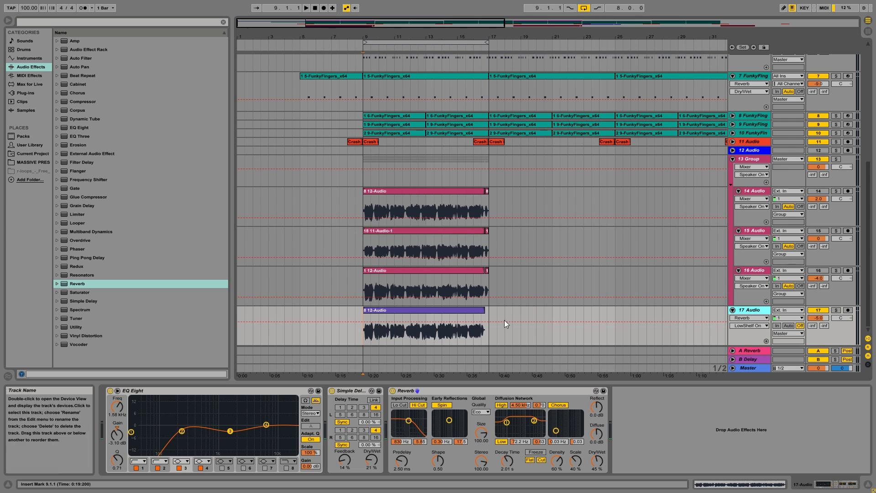
click(368, 334)
key(Right)
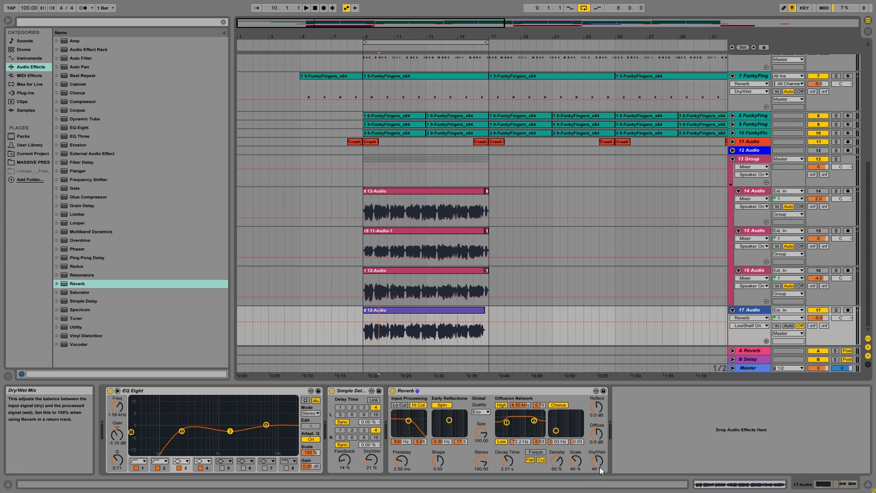
drag(511, 461, 509, 466)
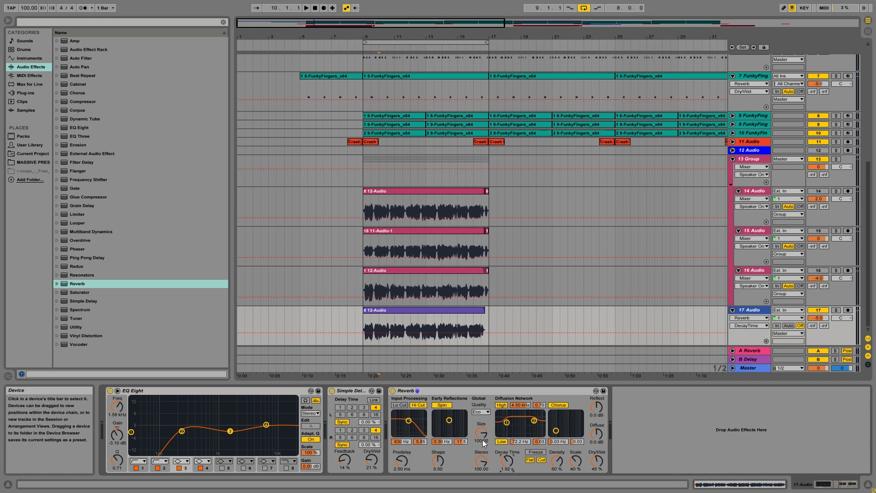
click(400, 406)
key(space)
click(400, 405)
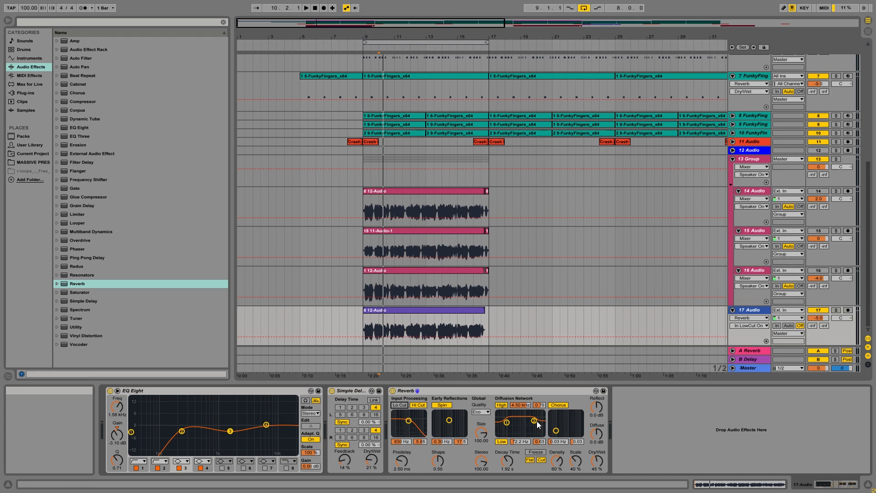
Set Reverb's diffuse level to 1.0 dB and audition the change.
click(600, 442)
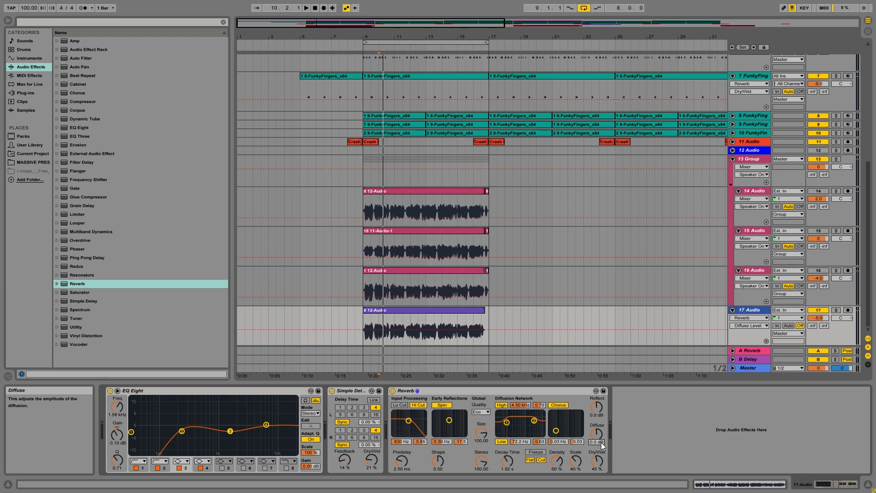
click(636, 437)
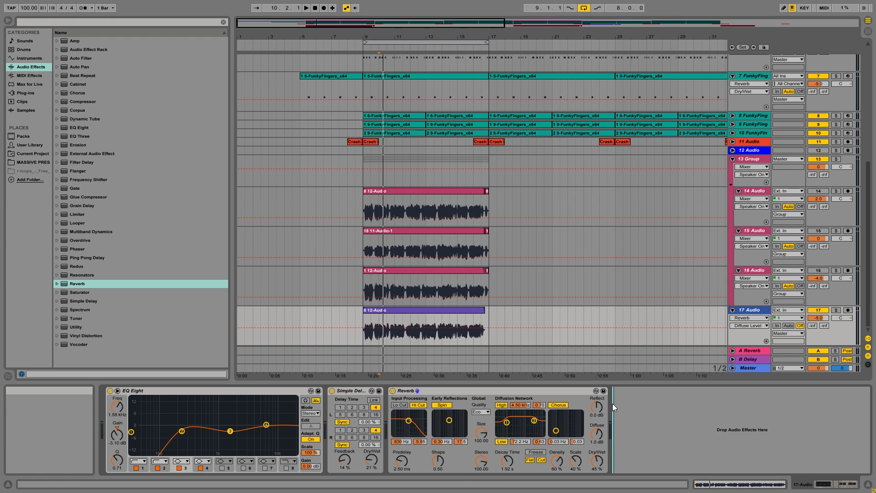
key(space)
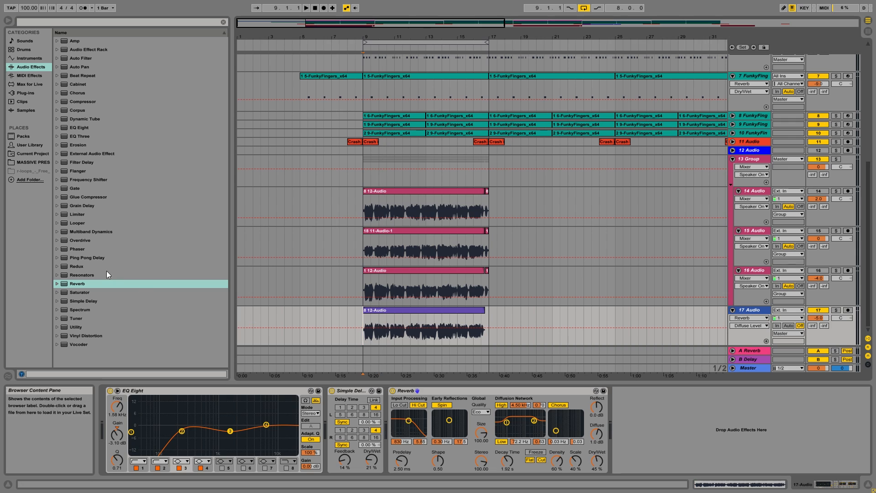
Add the MeldaProduction pitch-shift plug-in MAutoPitch after Reverb on 17 Audio.
click(33, 93)
click(56, 40)
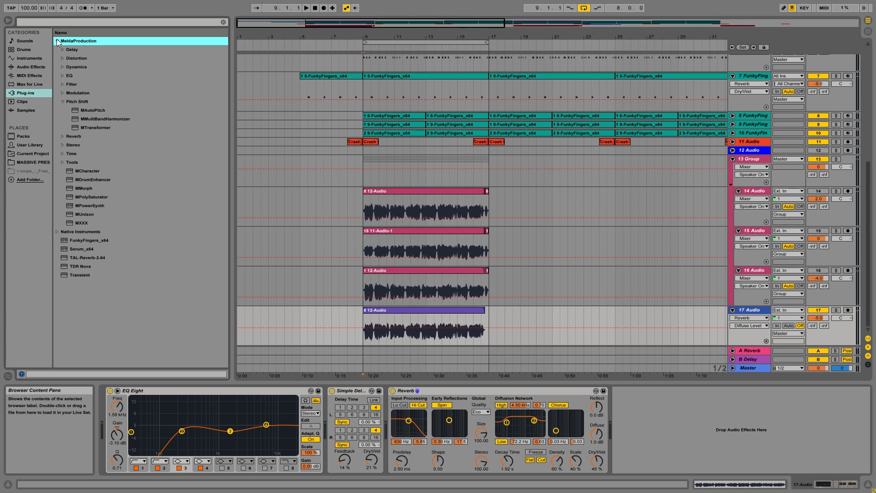
click(62, 102)
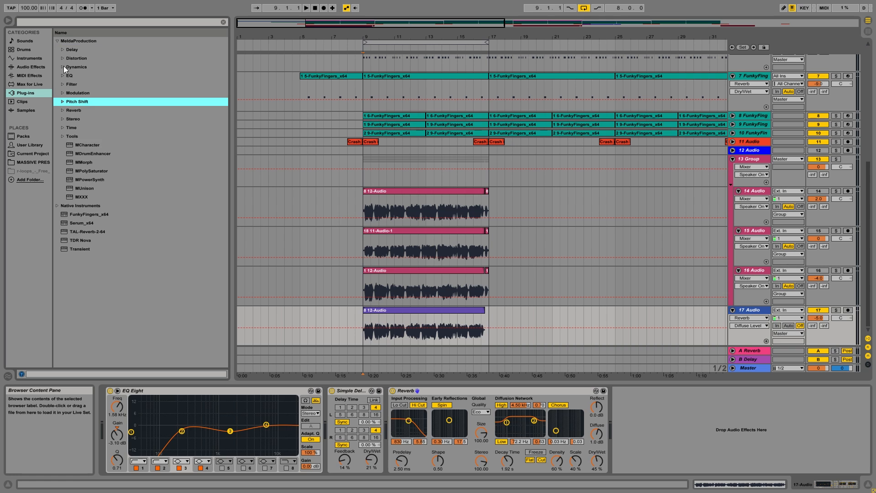
click(62, 102)
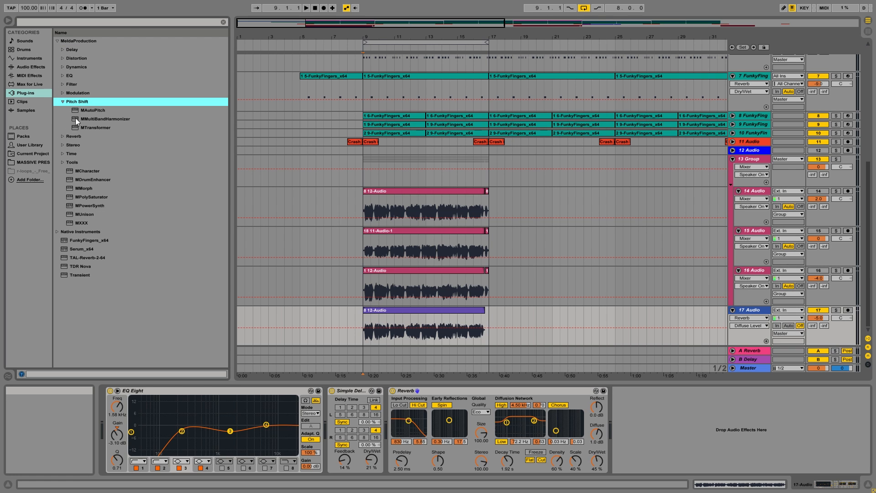
drag(89, 109, 647, 409)
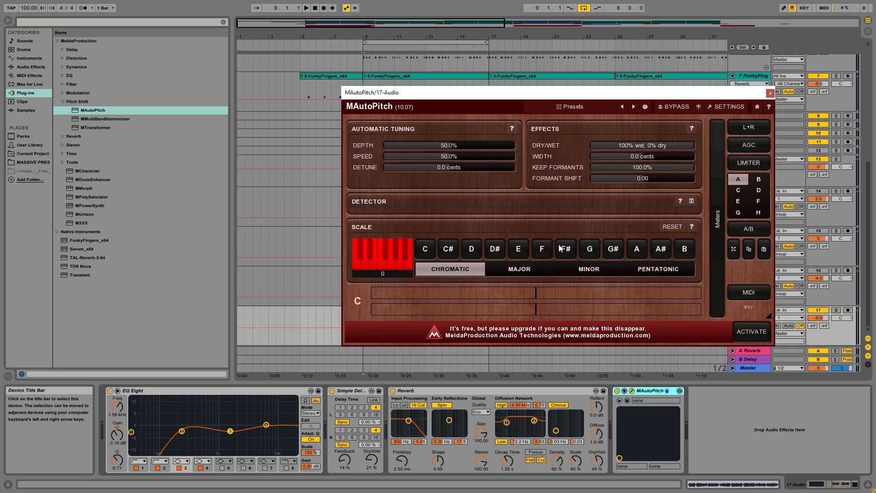
Set MAutoPitch's scale to Minor and play the vocal clip, soloing 17 Audio during playback.
click(590, 274)
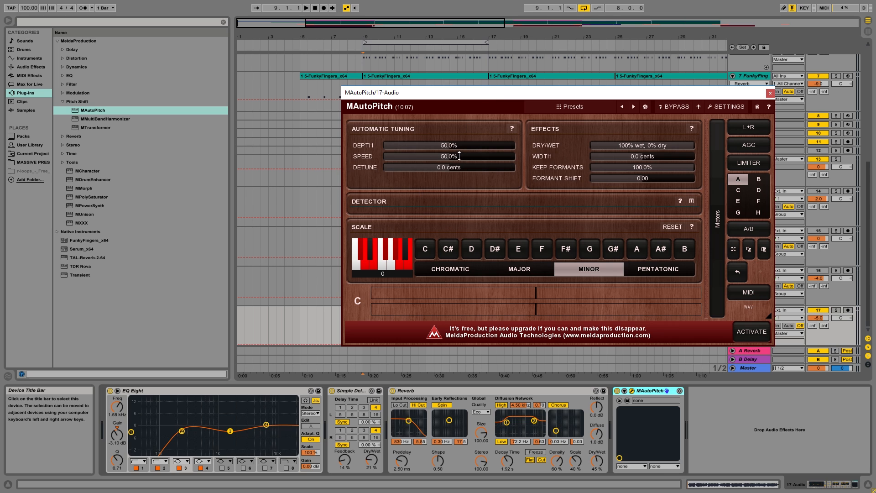
drag(483, 98, 602, 157)
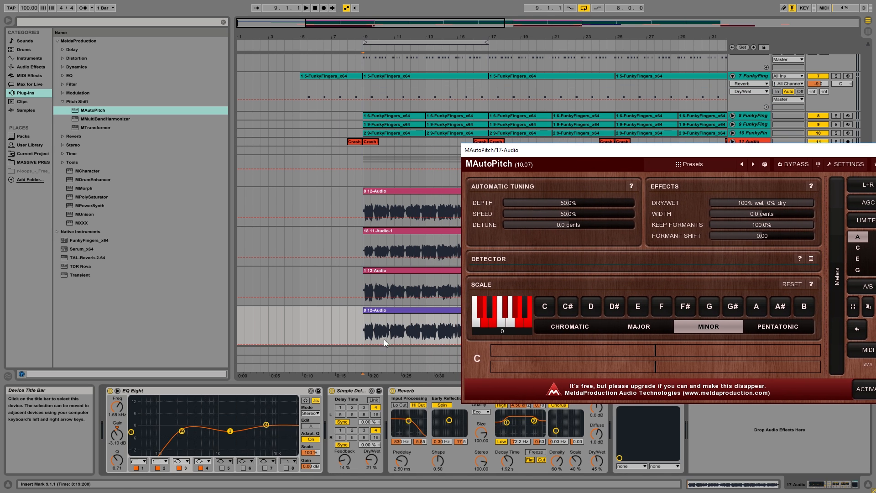
click(393, 311)
drag(667, 151, 531, 133)
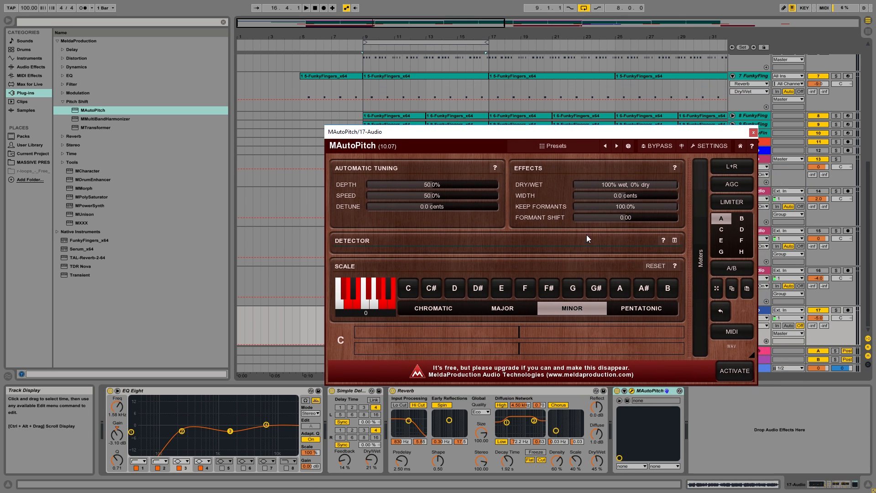
key(space)
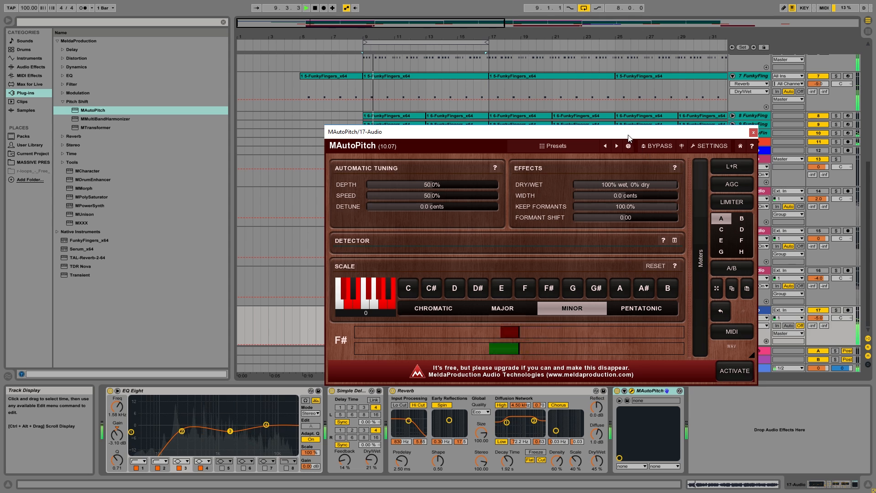
drag(441, 131, 410, 92)
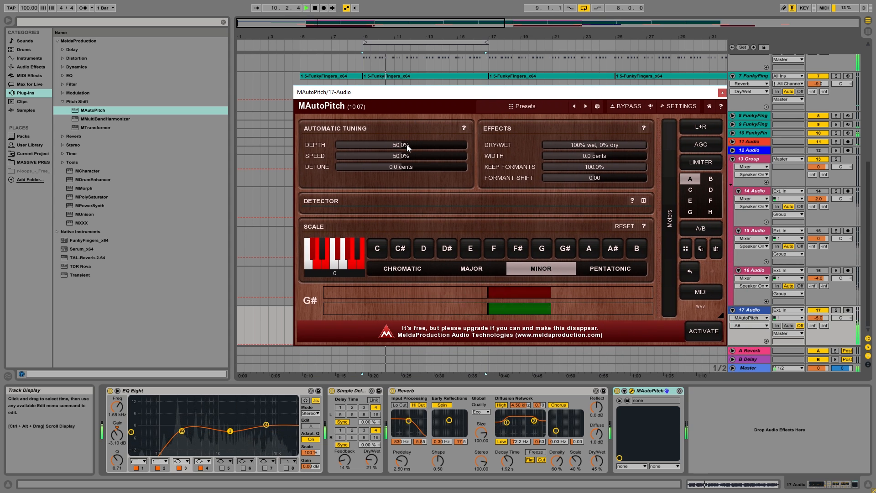
click(836, 310)
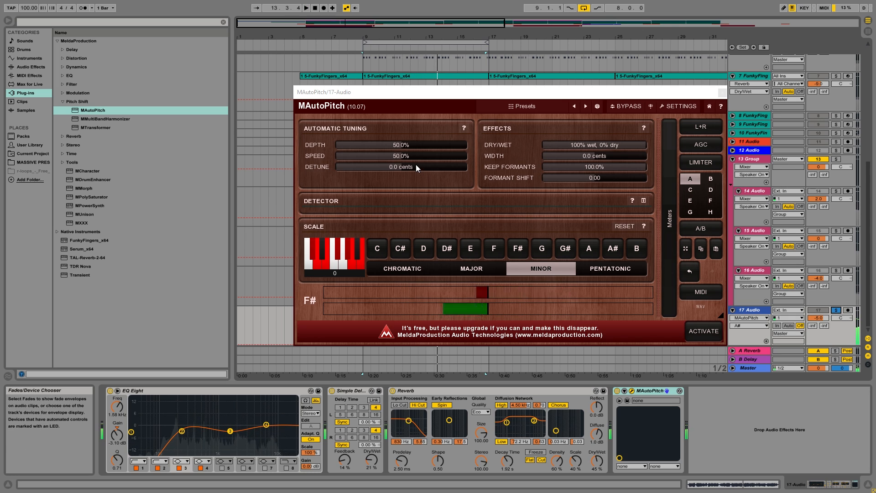
Set MAutoPitch's depth to 46.2% and width to 2 cents, audition the result and close the plug-in window.
drag(406, 140, 404, 142)
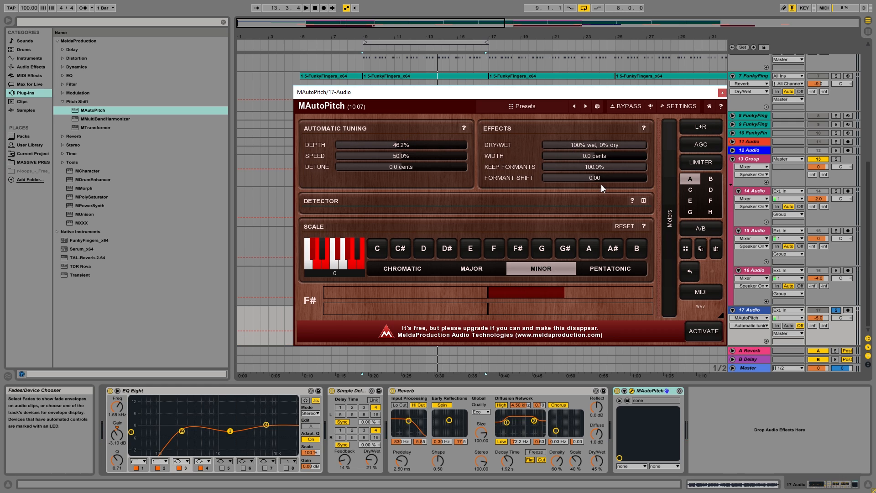
double_click(592, 155)
text(2)
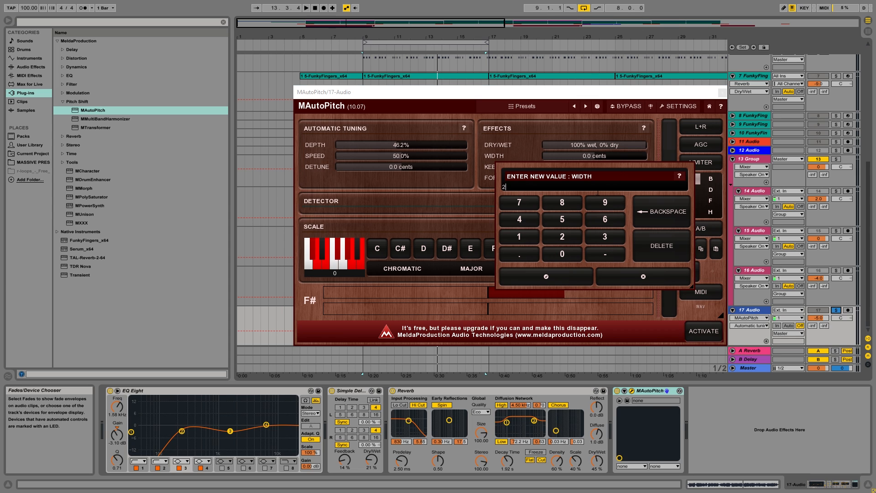
click(576, 277)
key(space)
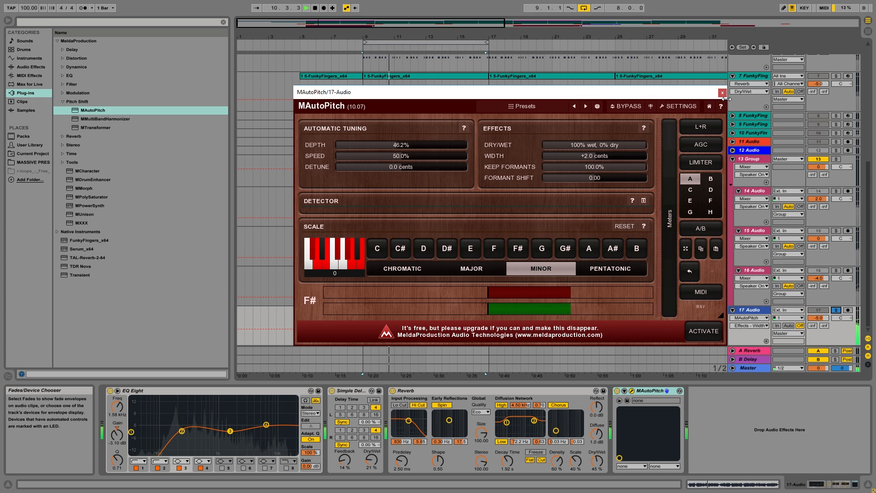
click(722, 94)
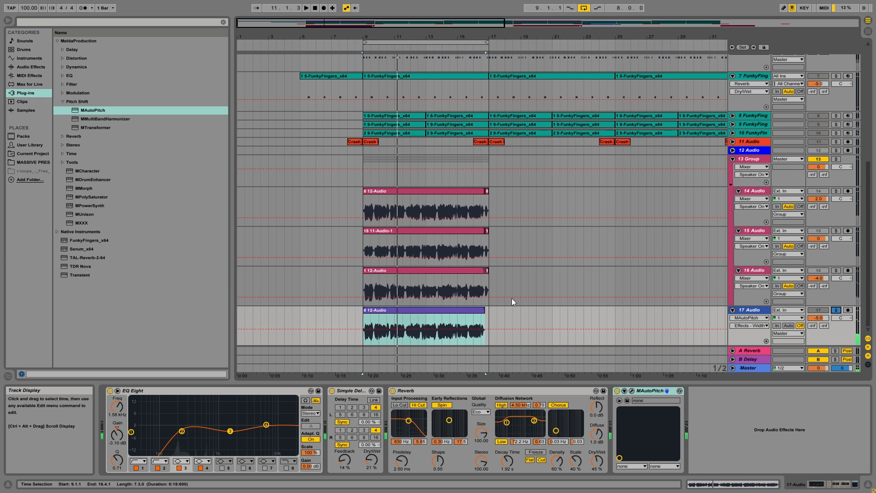
Add Multiband Dynamics to 17 Audio and place it between Reverb and MAutoPitch.
click(363, 315)
click(31, 66)
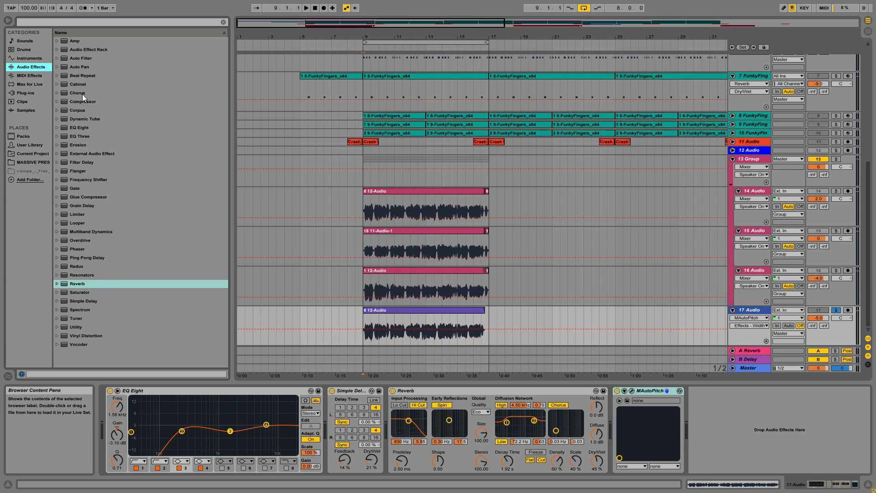
click(104, 233)
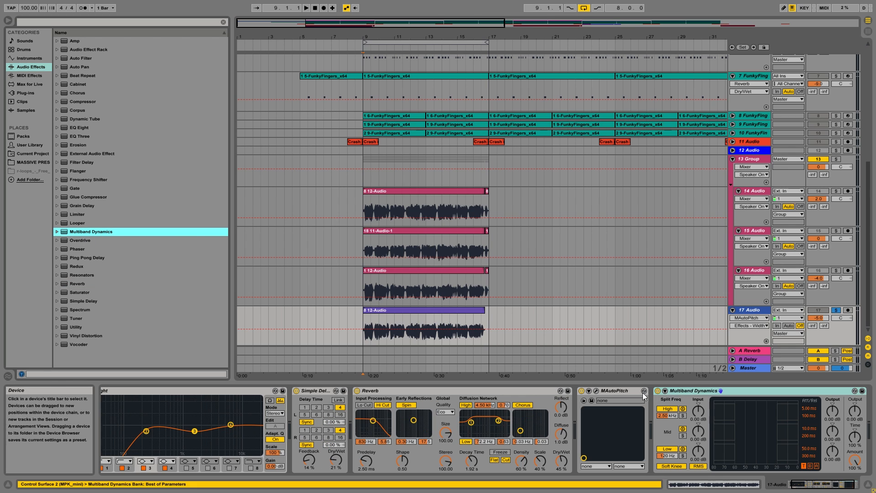
drag(701, 394, 589, 393)
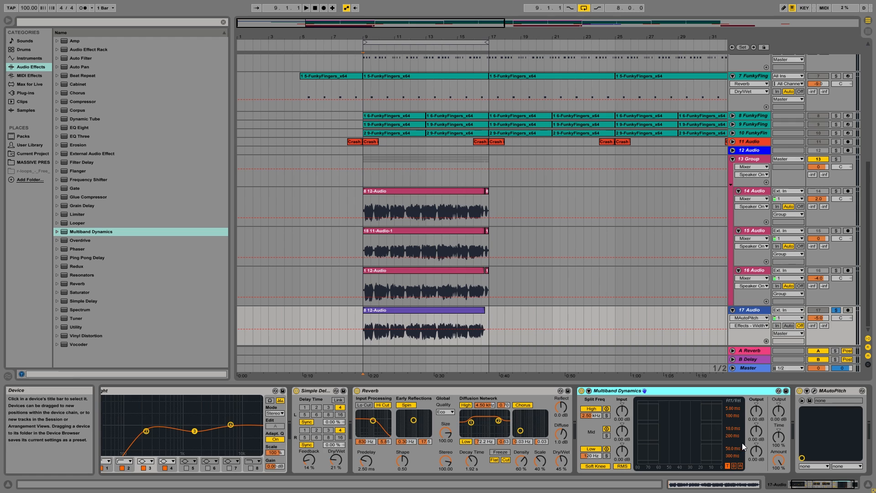
Set Multiband Dynamics' output gain to -6 dB for the low and mid bands and -4 dB for the high band, and play 17 Audio.
click(761, 458)
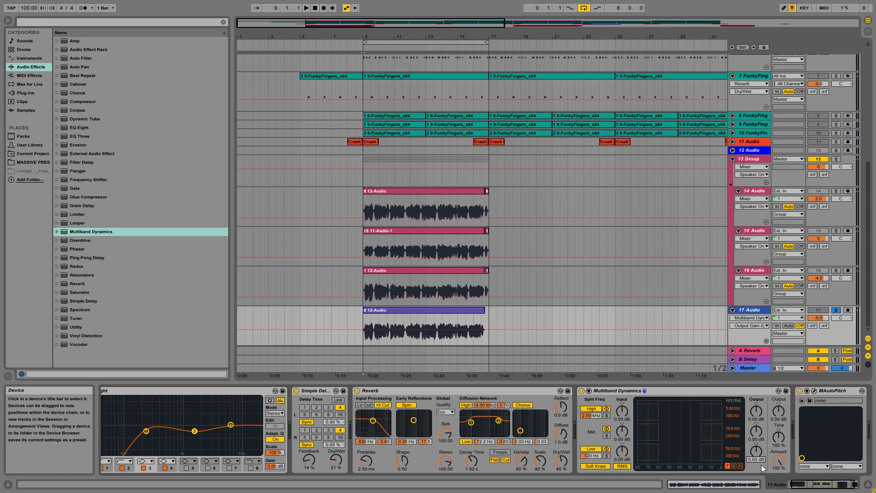
text(-6)
key(Return)
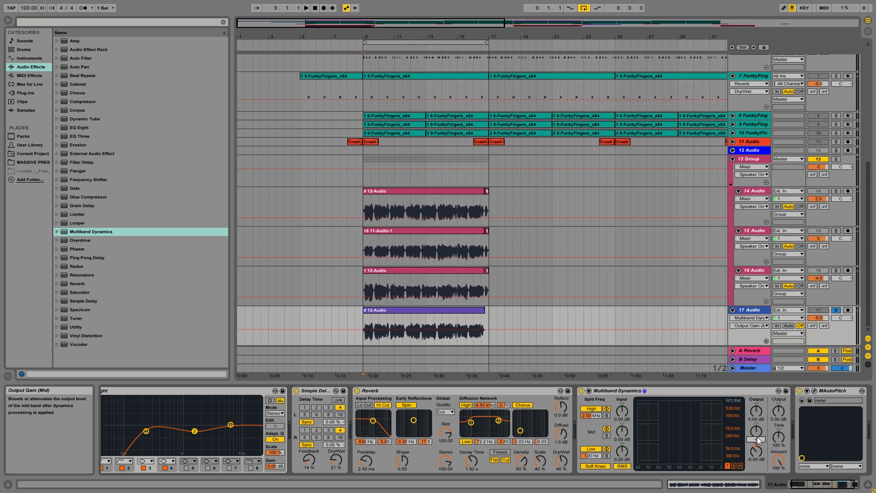
key(Return)
click(757, 419)
text(-4)
key(Return)
click(366, 316)
key(space)
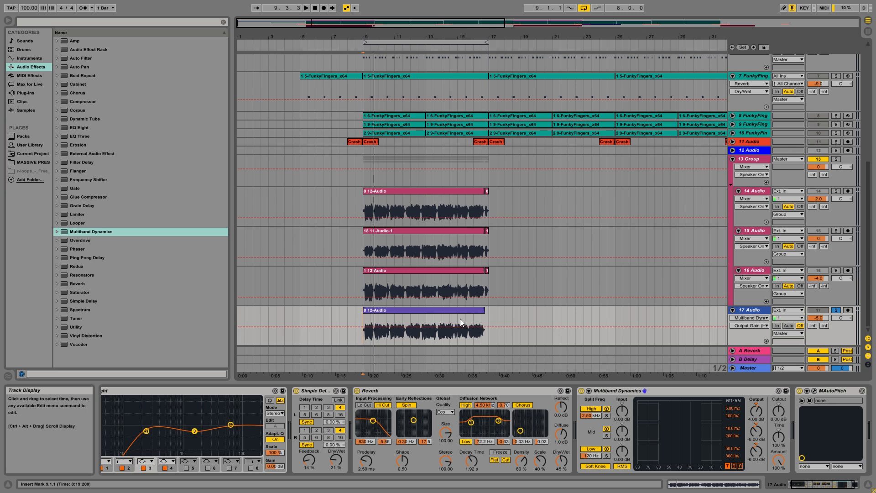
Audition the processed vocal clip on the soloed 17 Audio track.
click(365, 318)
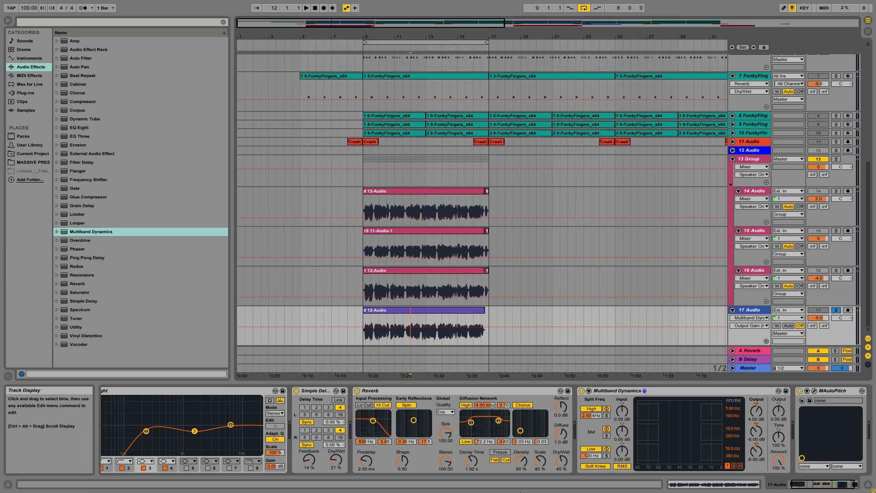
click(380, 321)
key(space)
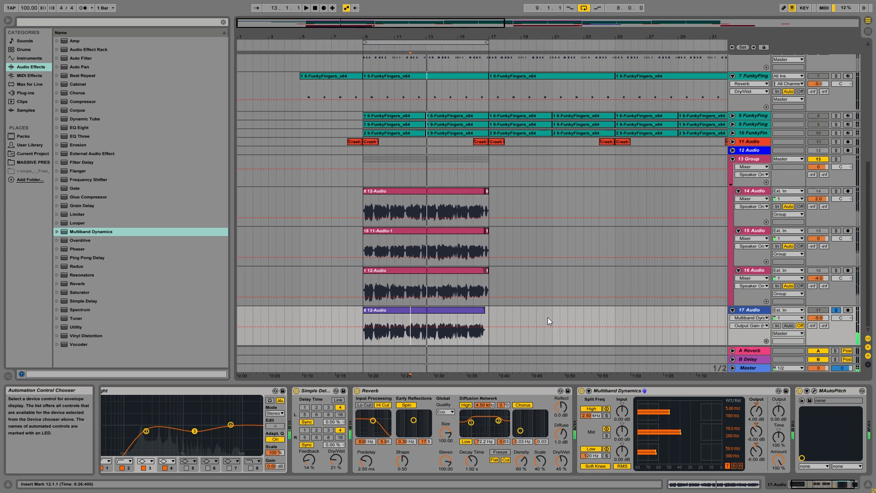
key(space)
Add the MeldaProduction MCompressor plug-in to 17 Audio between Multiband Dynamics and MAutoPitch.
click(842, 483)
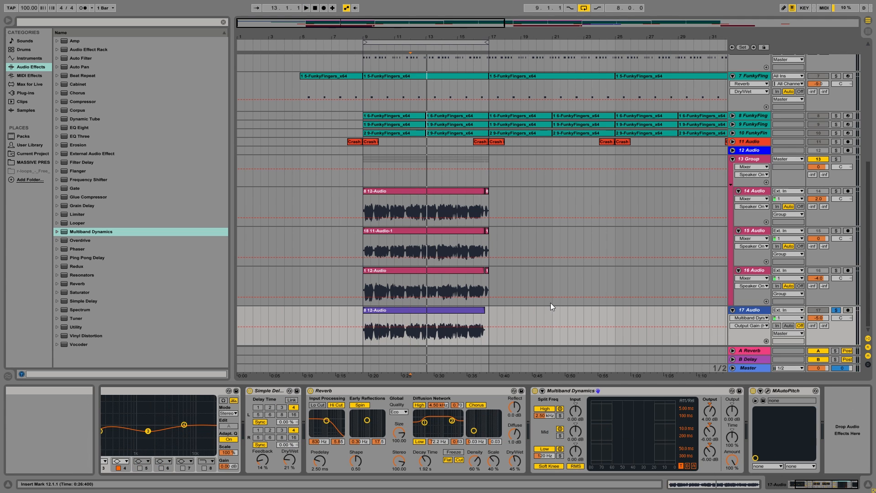
click(38, 74)
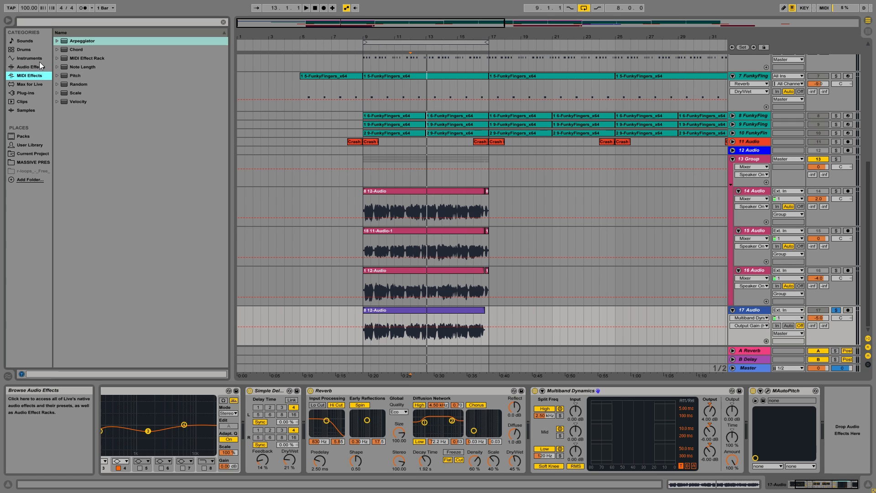
click(35, 94)
click(62, 101)
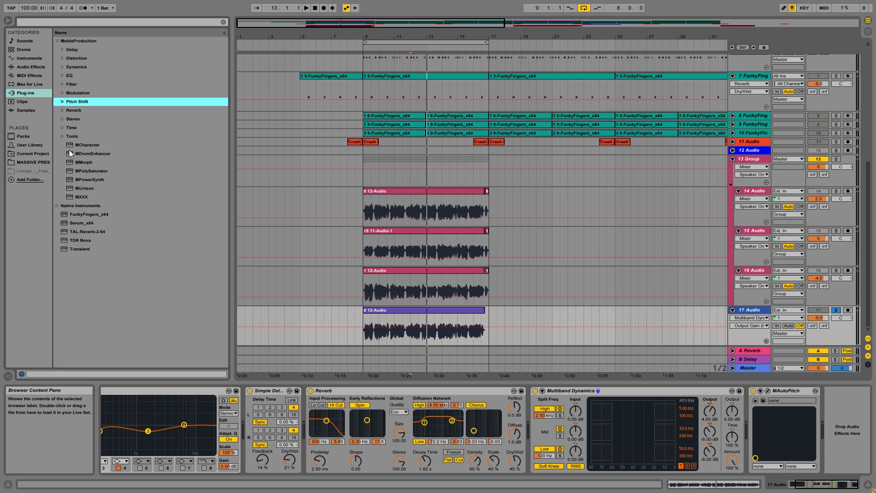
click(61, 75)
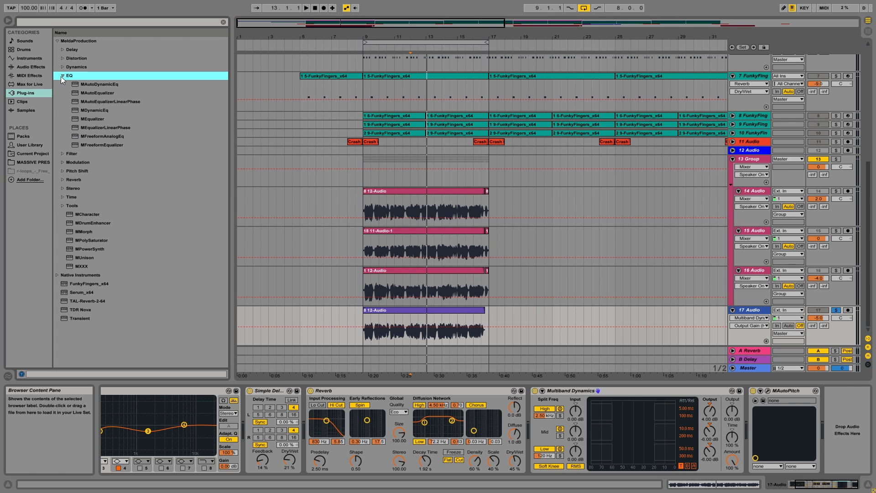
click(62, 67)
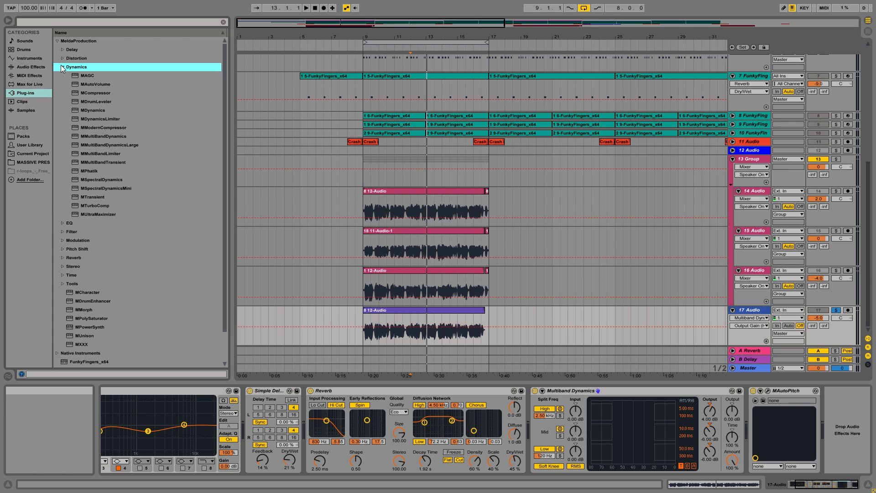
drag(93, 92, 759, 395)
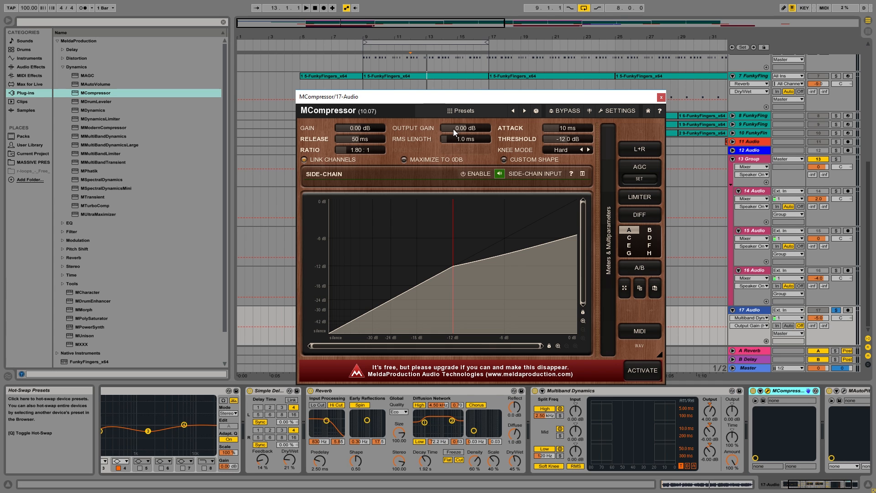
Load MCompressor's Voice preset and close the preset browser and plug-in window.
click(461, 112)
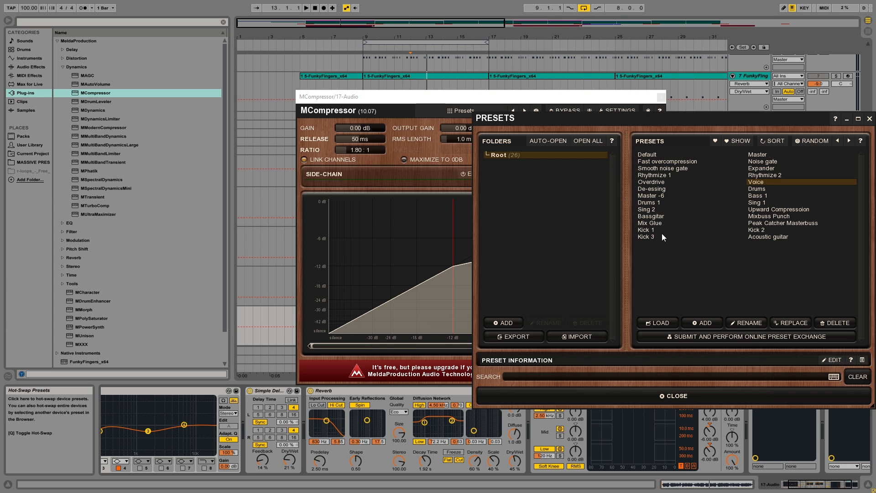
click(775, 182)
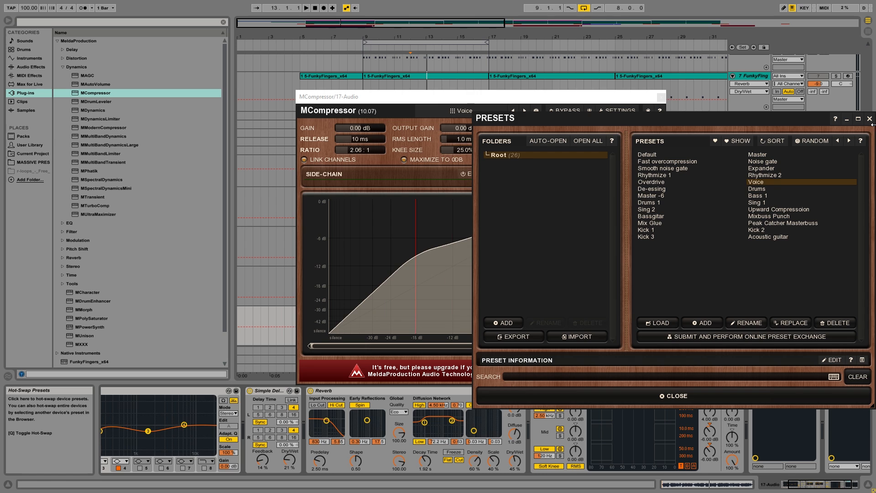
click(869, 118)
click(661, 97)
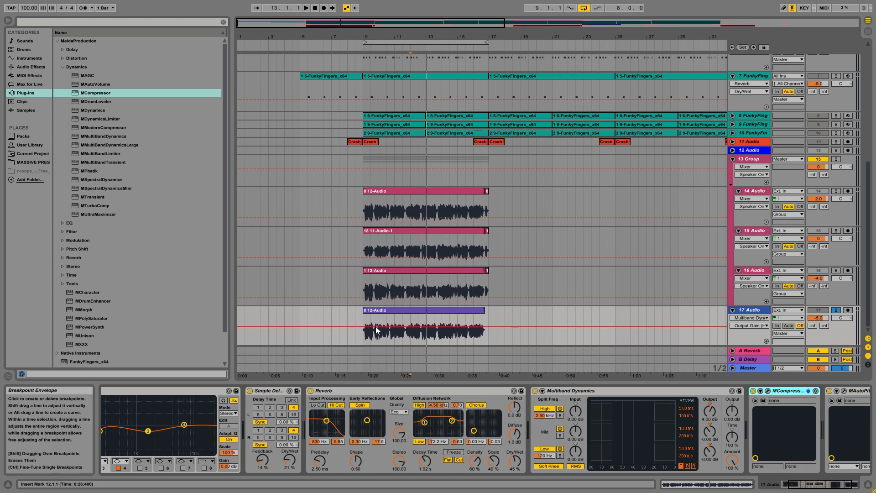
Play 17 Audio from bar 9, unsolo the track and lower its track volume.
click(365, 317)
key(space)
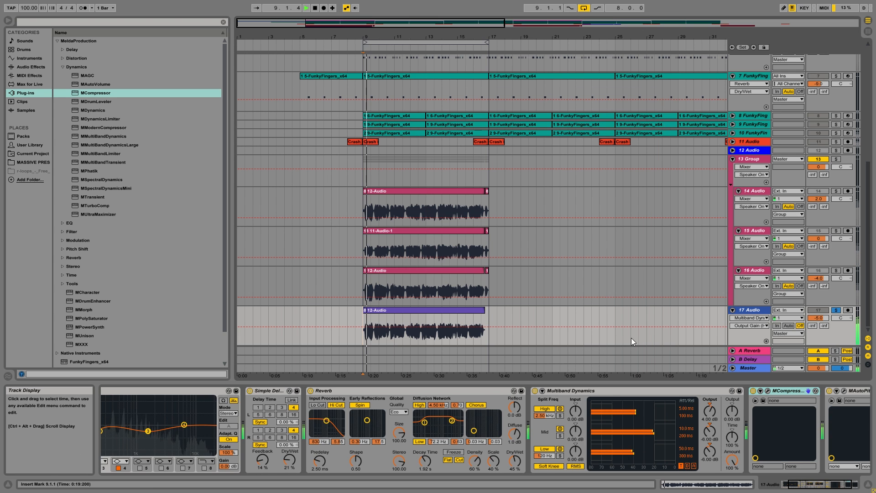
click(817, 317)
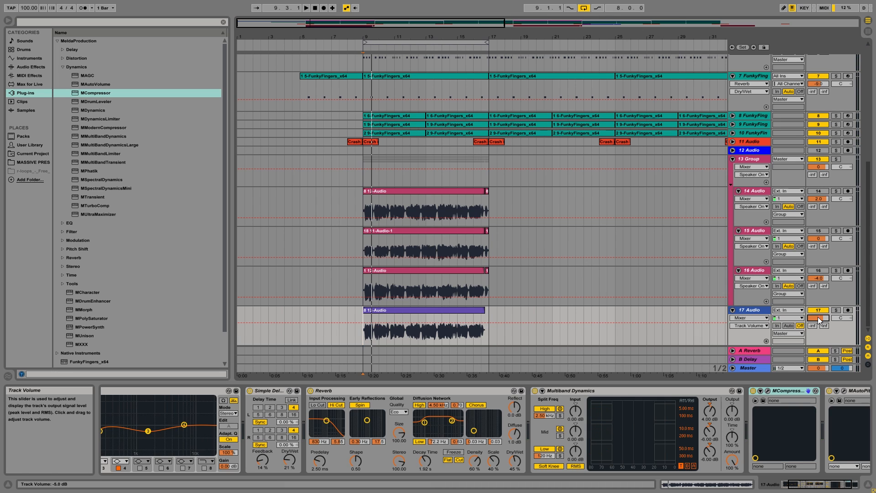
scroll(817, 317, down, 3)
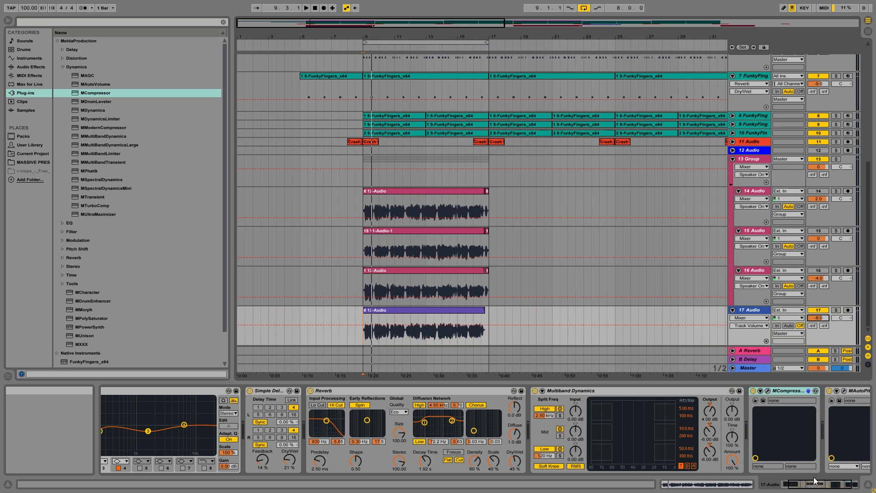
Add the Generic Compressor preset at the end of 17 Audio's chain and move MCompressor after MAutoPitch.
drag(817, 483, 822, 484)
click(786, 391)
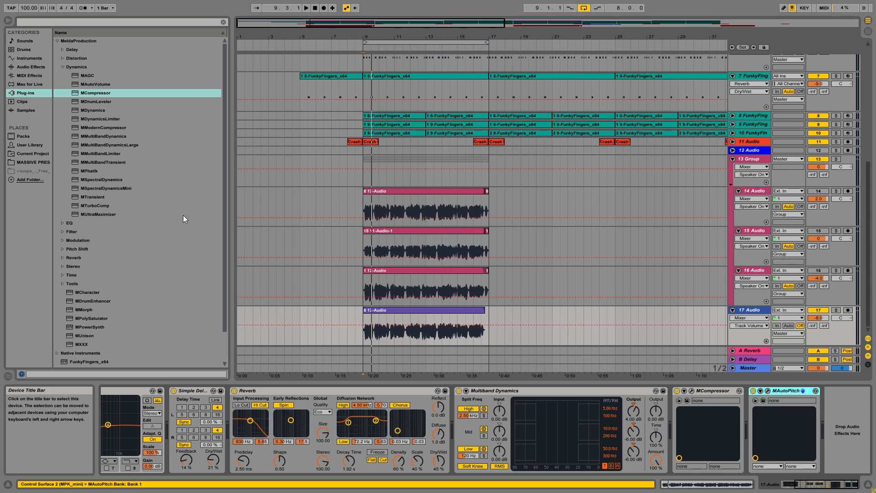
click(43, 67)
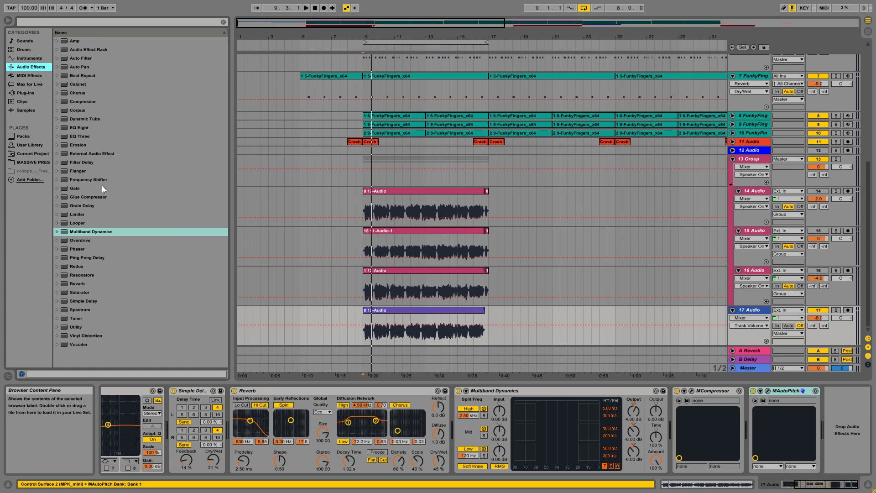
click(57, 101)
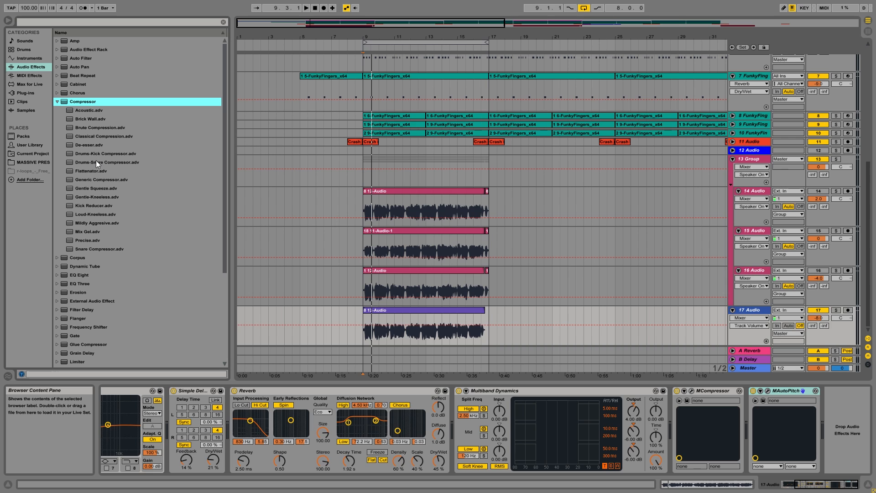
mouse_move(95, 179)
mouse_down()
mouse_move(502, 365)
mouse_move(841, 425)
mouse_up()
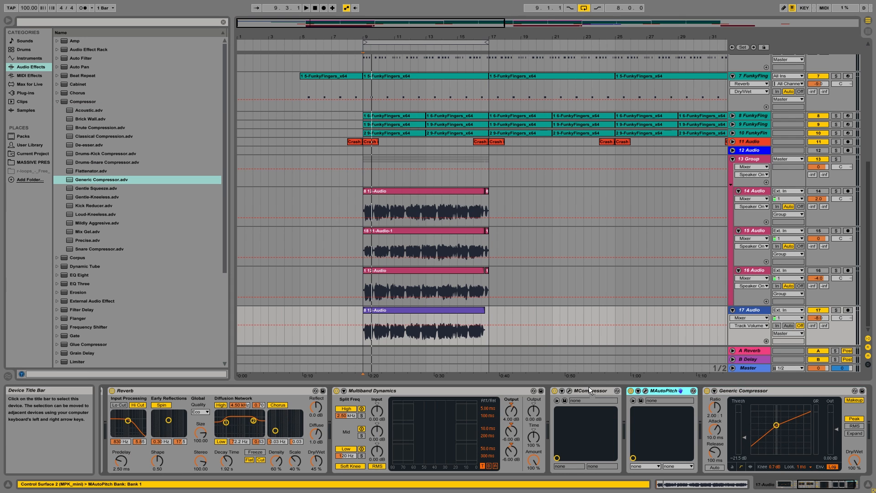
drag(589, 390, 671, 394)
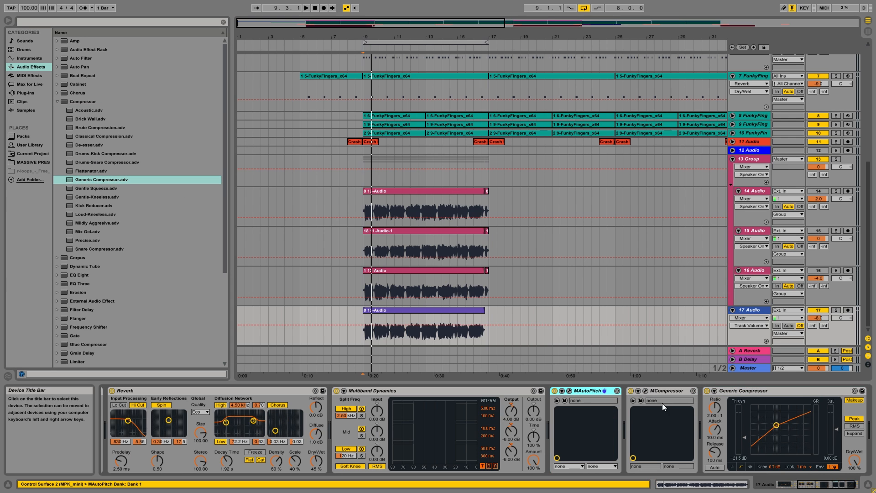
click(805, 484)
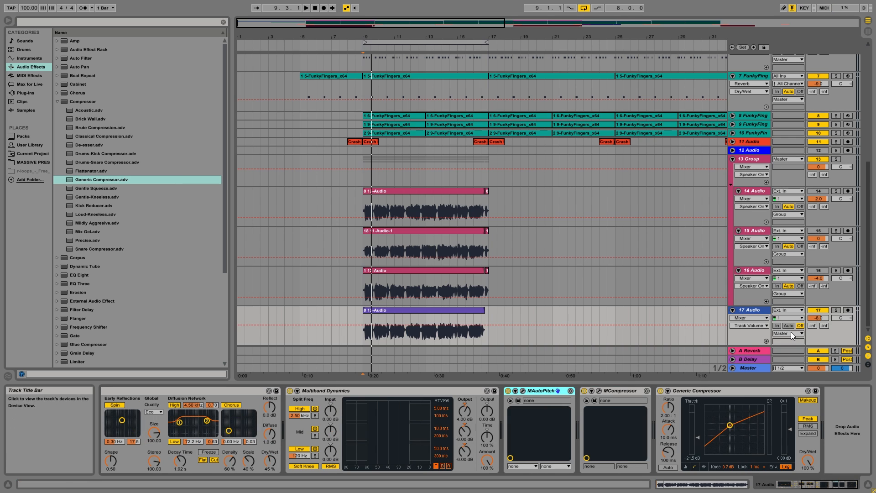
Play the vocal with the full mix and try 17 Audio's track volume at -16 dB.
click(819, 318)
click(403, 310)
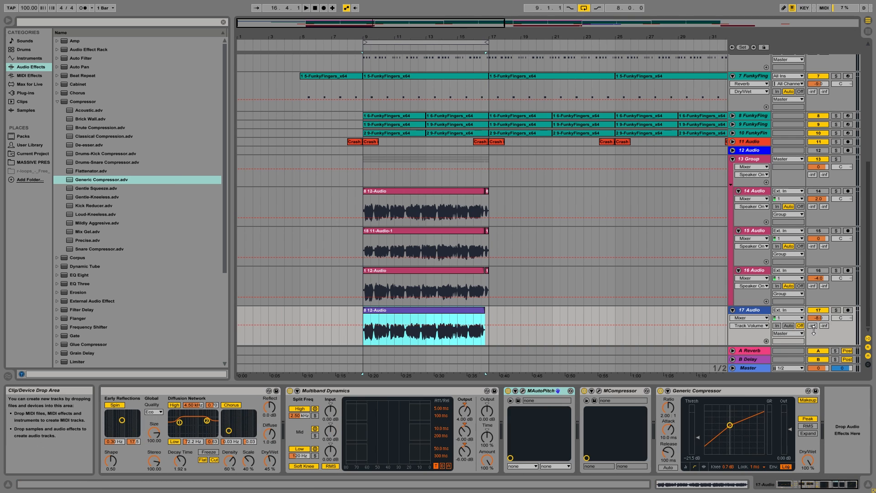
key(space)
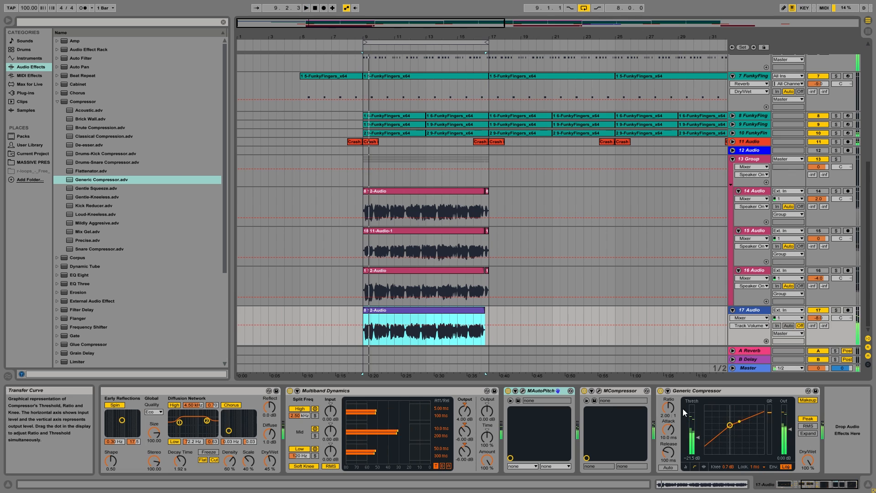
click(819, 317)
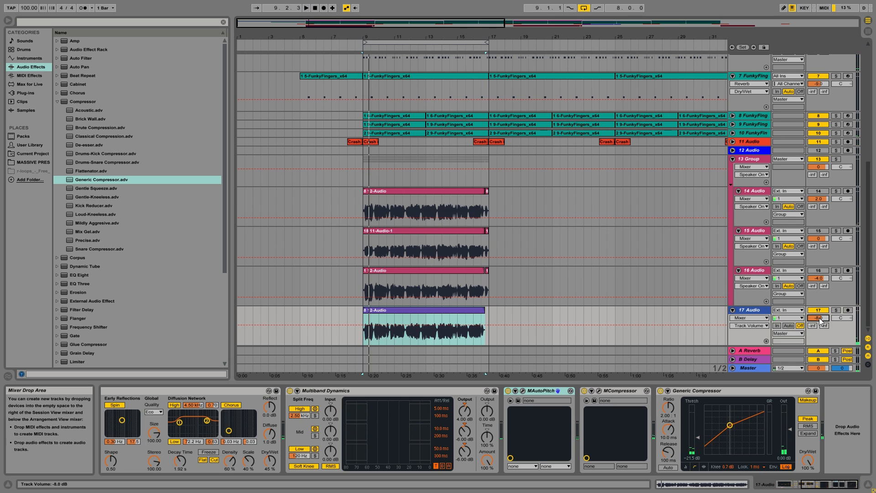
text(-16)
key(Return)
key(space)
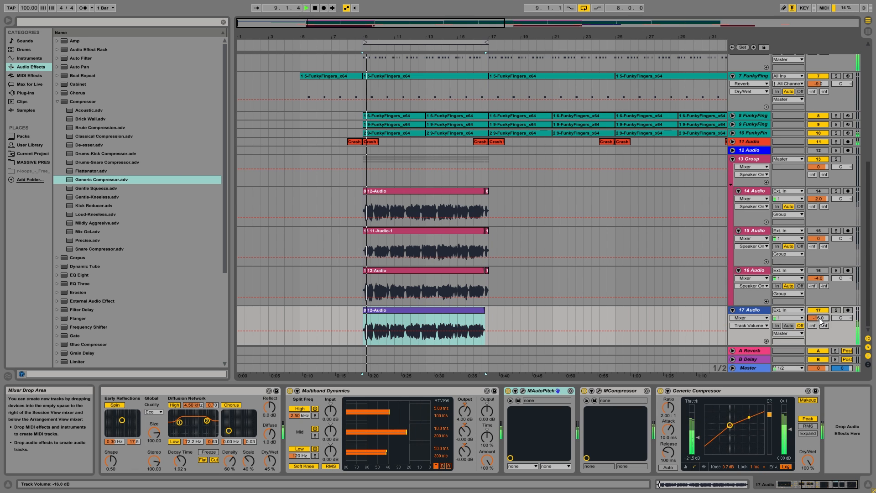
Set Generic Compressor's output gain to -10 dB, play the mix and set 17 Audio's track volume to -2 dB.
key(space)
text(-4.0)
key(Return)
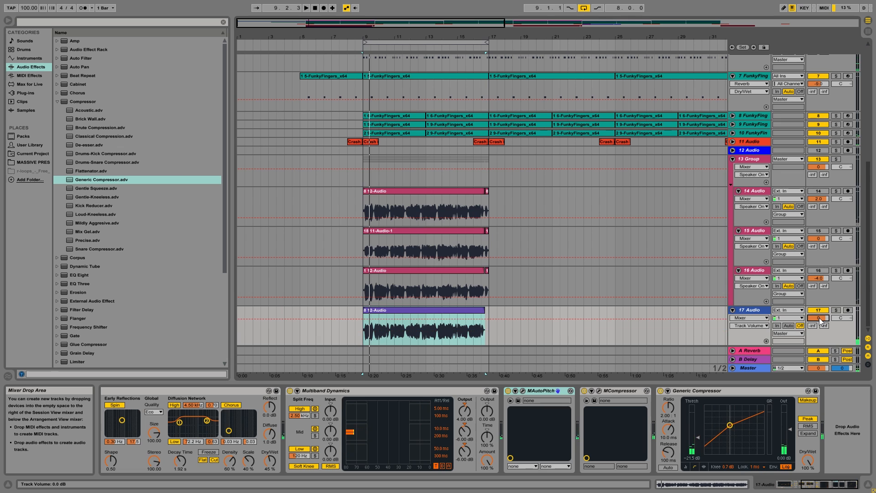
click(783, 456)
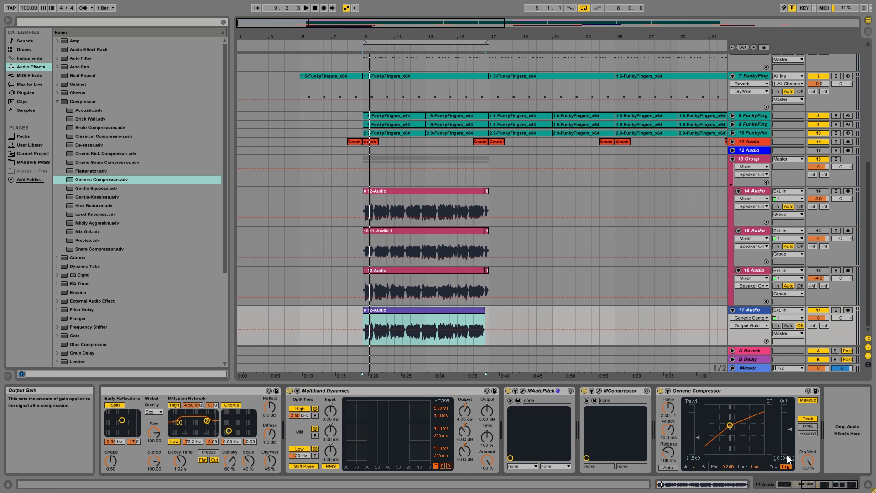
key(space)
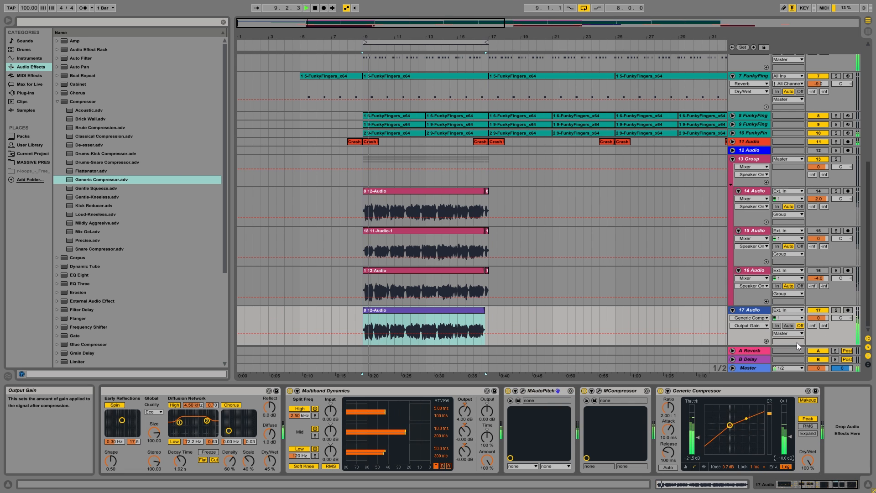
click(817, 318)
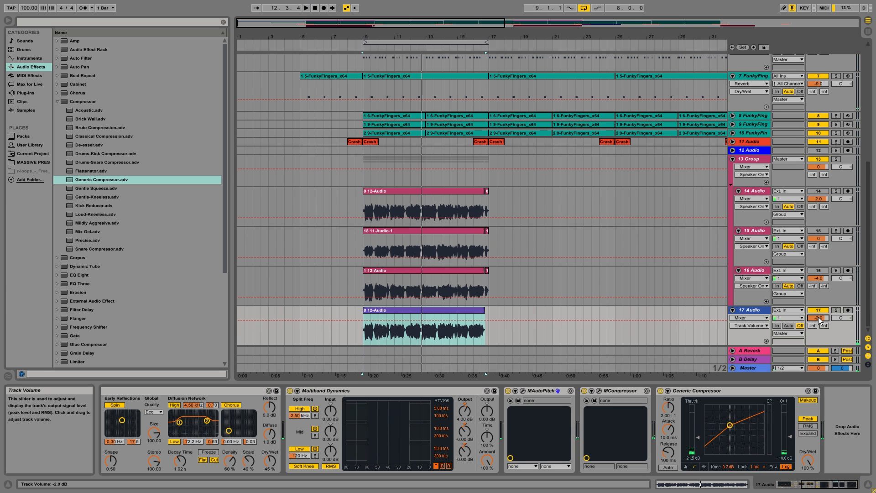
click(733, 310)
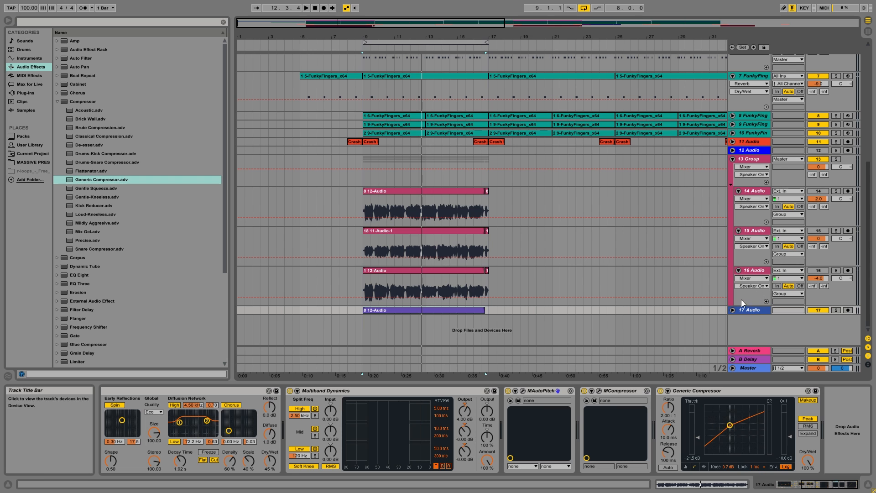
click(733, 309)
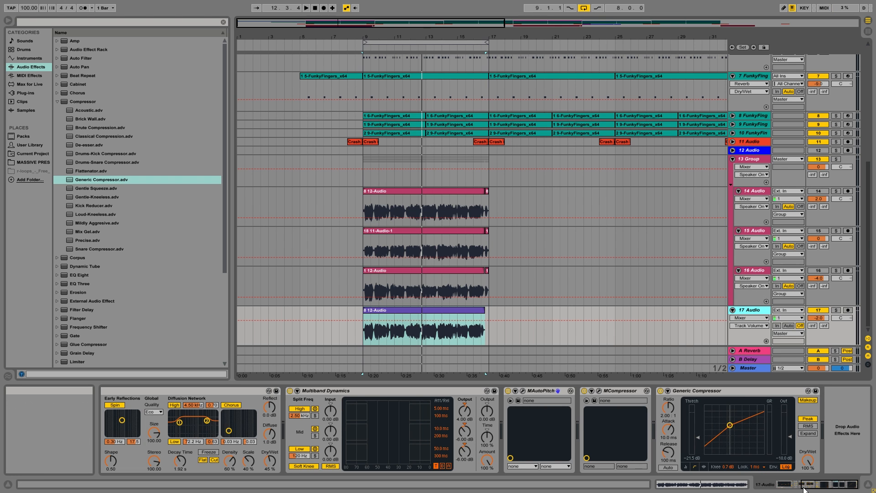
click(777, 491)
mouse_move(775, 491)
mouse_down()
mouse_move(793, 491)
mouse_move(775, 491)
mouse_up()
drag(267, 425, 278, 426)
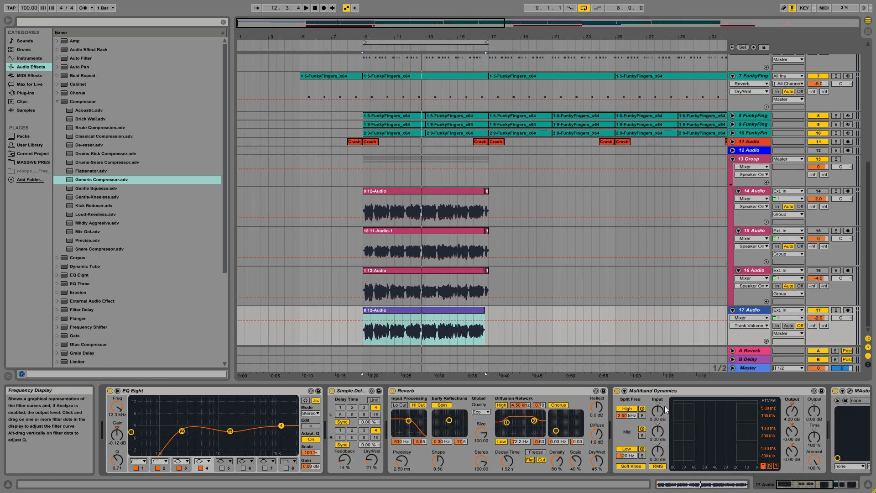
drag(805, 485, 862, 475)
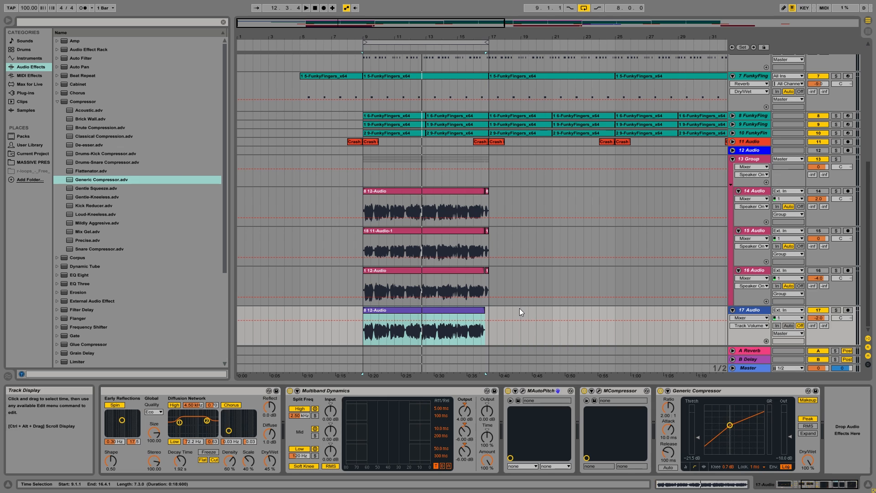
Insert a new audio track below 17 Audio and load the vocals.adg rack from the User Library's Audio Effect Rack presets onto it.
click(560, 313)
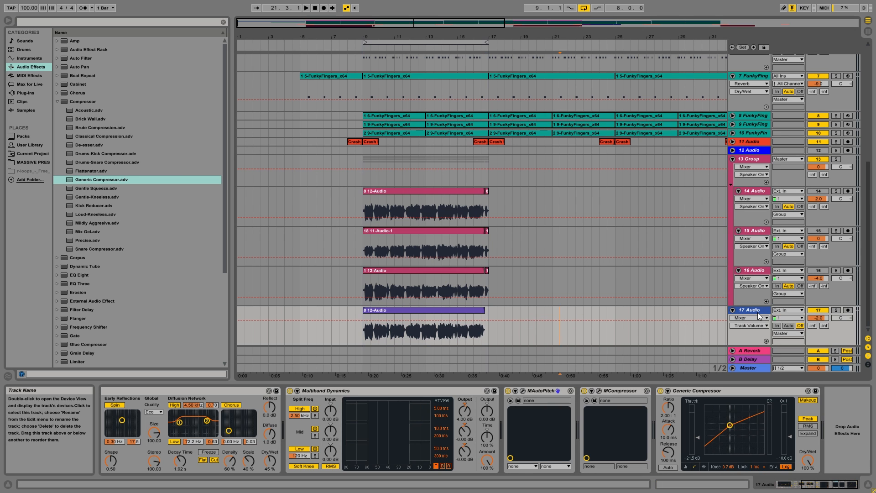
key(ctrl+t)
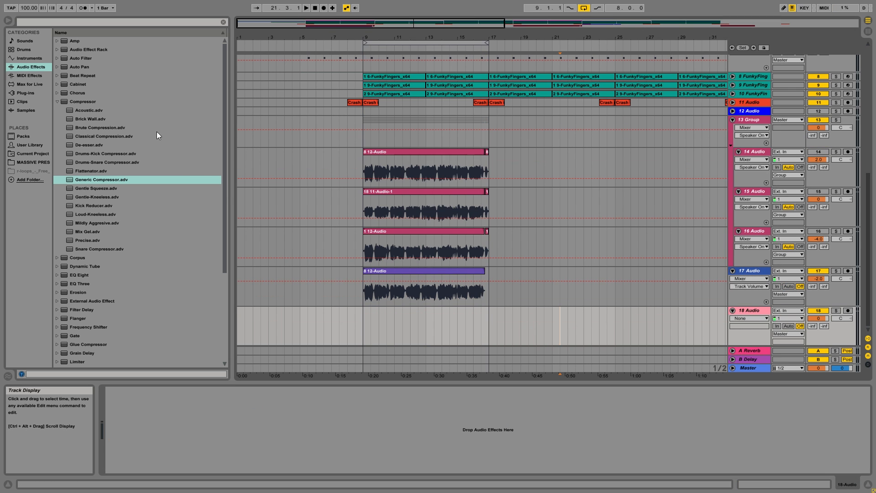
click(34, 143)
click(56, 75)
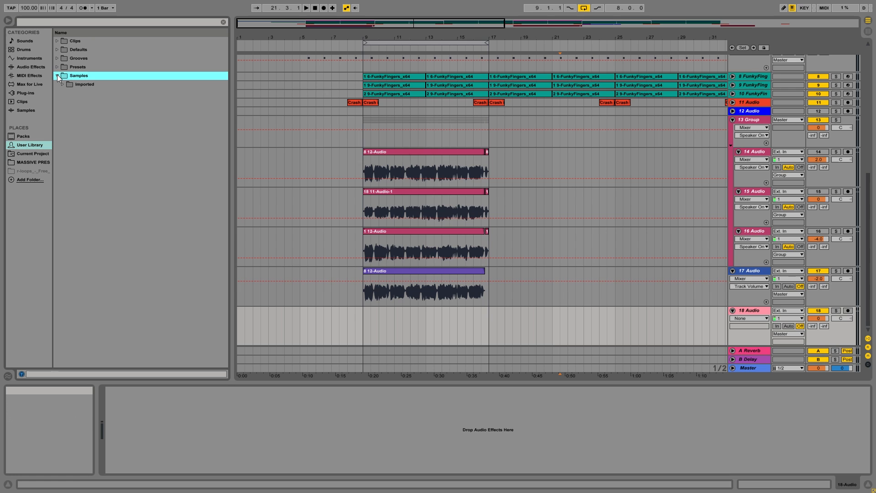
click(64, 84)
click(59, 75)
click(57, 67)
click(63, 76)
click(67, 93)
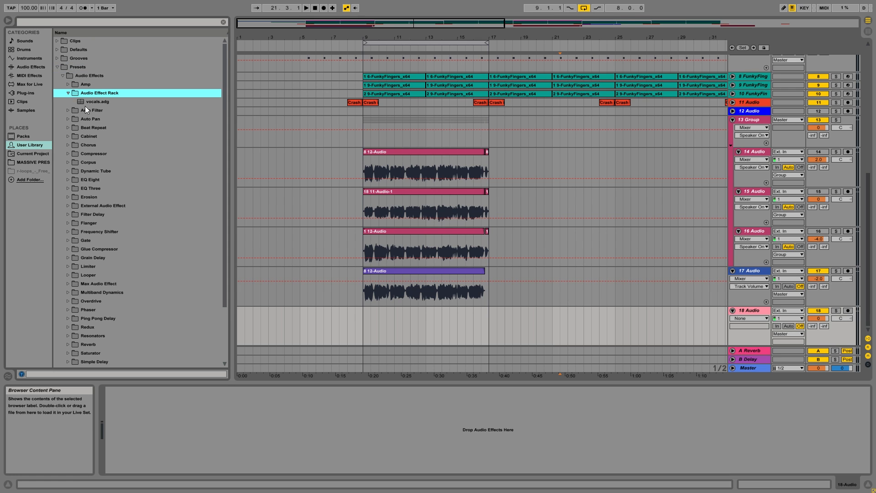
drag(87, 102, 385, 264)
drag(413, 335, 414, 333)
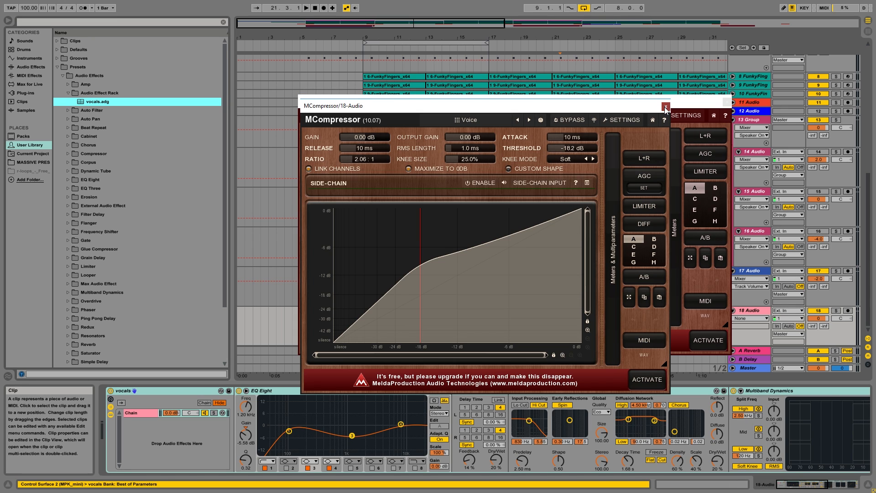
click(665, 107)
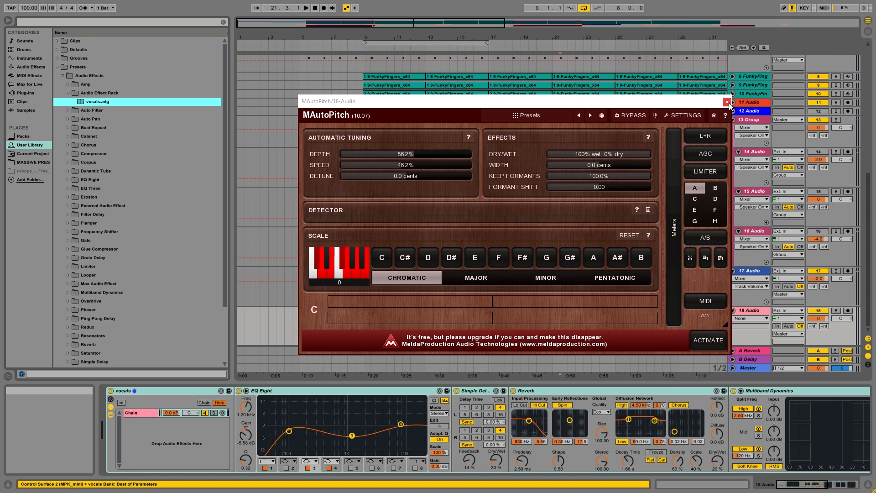
Configure 18 Audio's MAutoPitch with a Minor scale, depth 48.2%, speed 52.4% and width +2.0 cents.
click(538, 277)
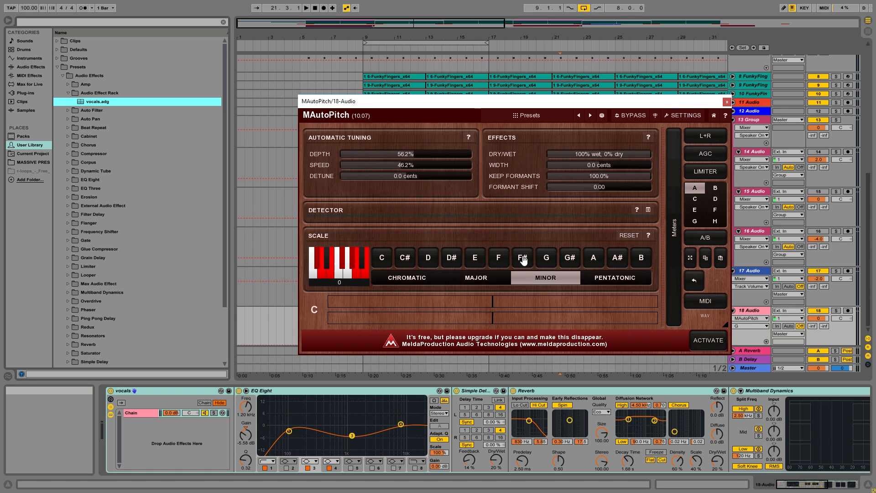
drag(412, 151, 406, 163)
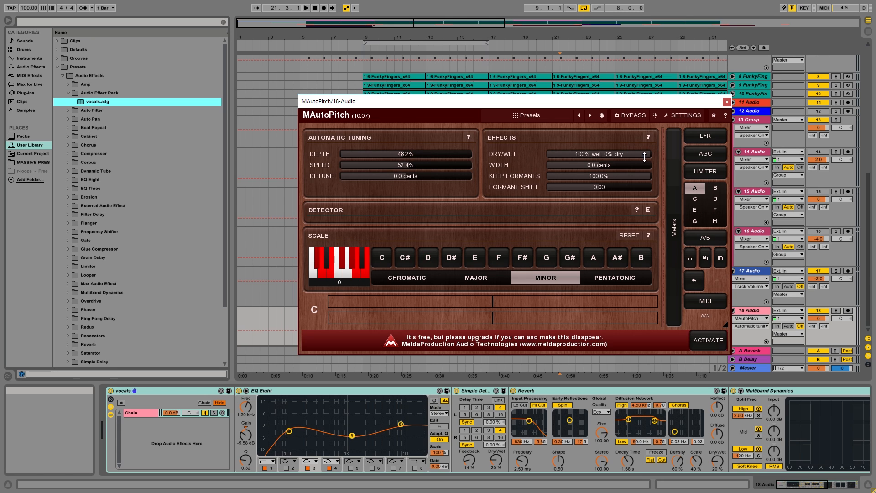
drag(599, 165, 599, 163)
double_click(593, 166)
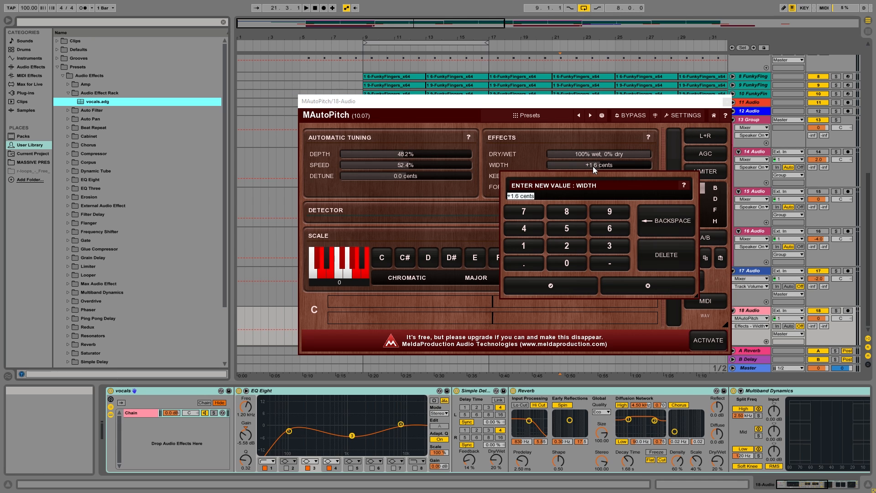
text(2)
key(Return)
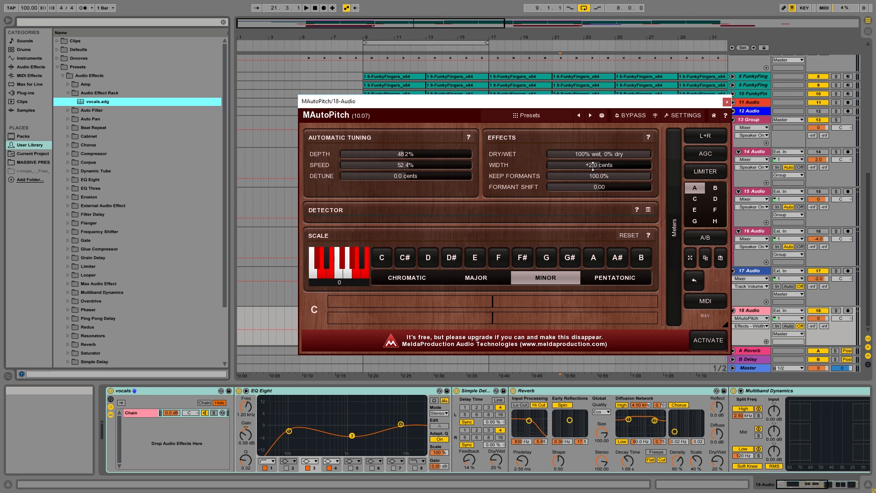
click(726, 101)
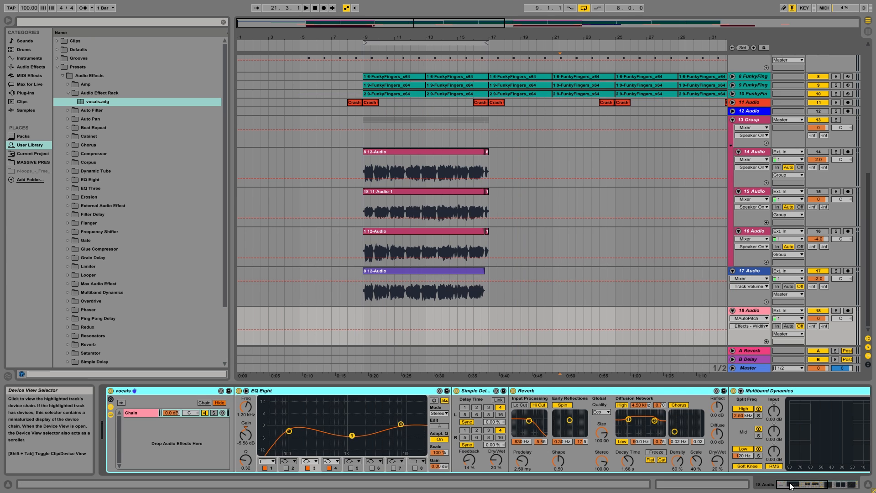
Raise the low-cut band's frequency in 18 Audio's EQ Eight and set the track's Reverb Dry/Wet to 45%.
drag(790, 483, 798, 485)
click(182, 431)
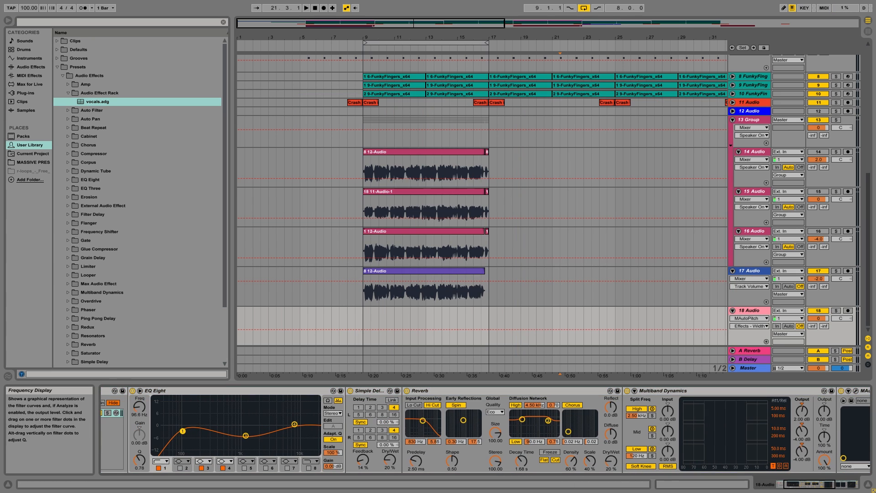
drag(183, 431, 194, 429)
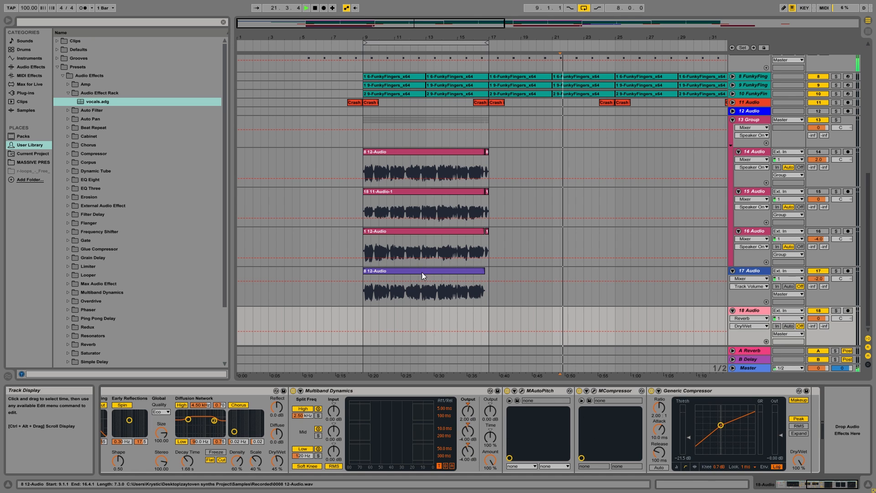
key(space)
Compare the device chains of 17 Audio and 18 Audio with those of the grouped vocal tracks 14 to 16.
click(395, 272)
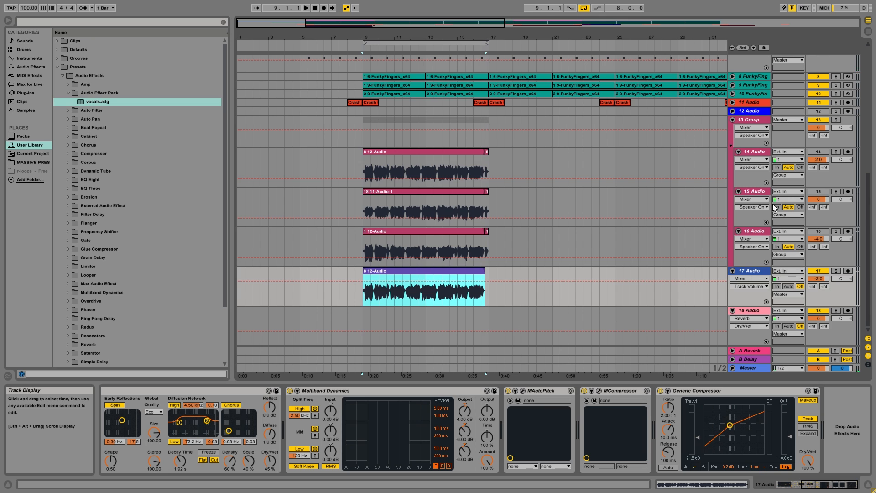
click(751, 272)
click(748, 311)
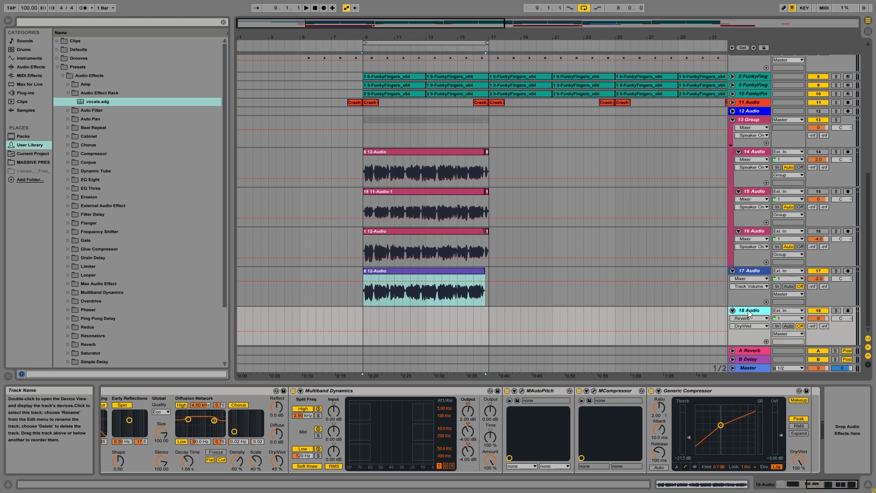
click(442, 182)
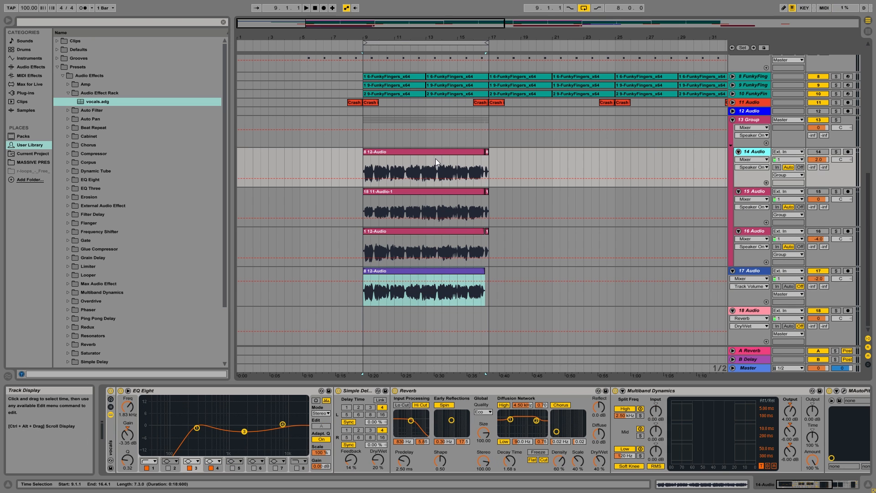
click(371, 213)
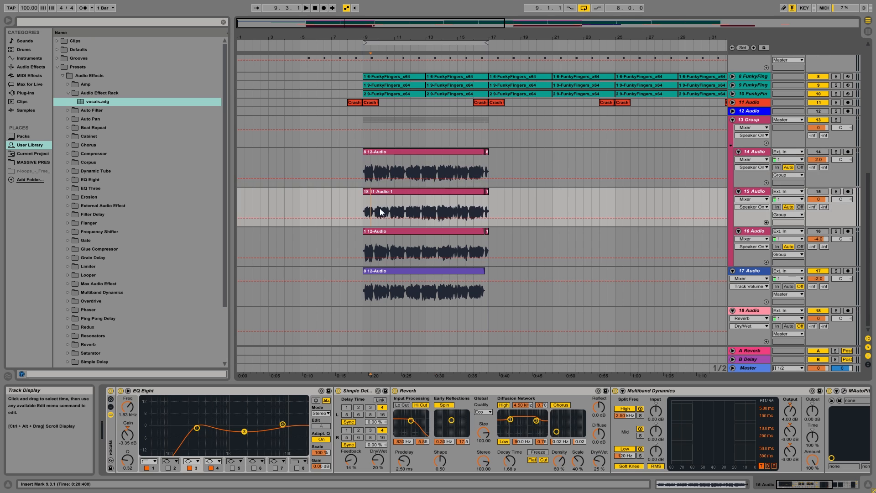
click(754, 191)
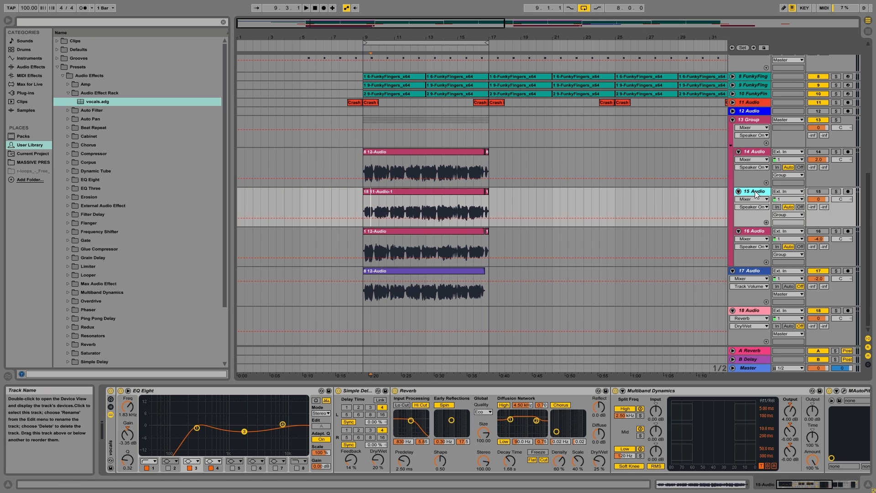
click(363, 168)
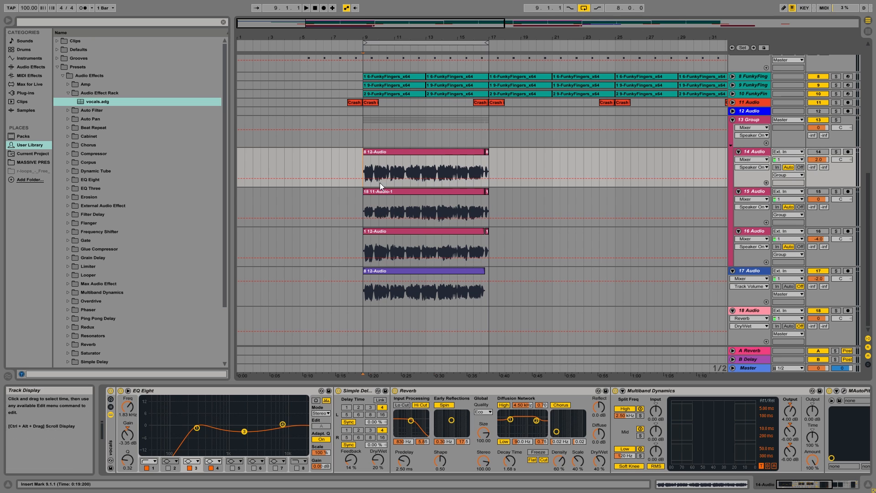
click(819, 152)
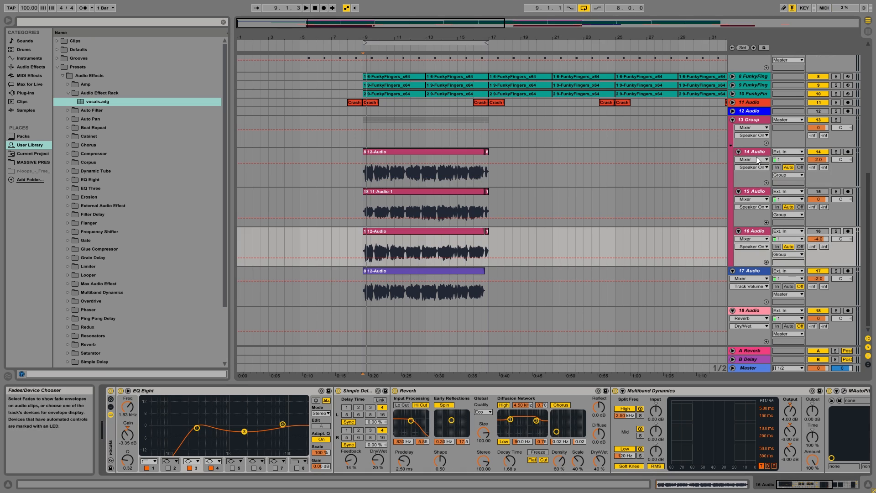
click(756, 159)
click(755, 152)
key(space)
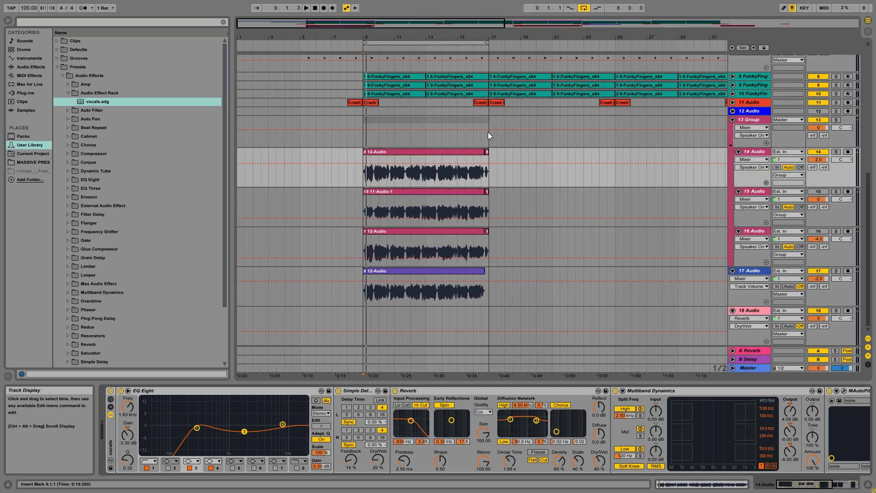
Examine the 14 Audio vocal clip, the Master track's devices and 14 Audio's effect chain.
click(470, 151)
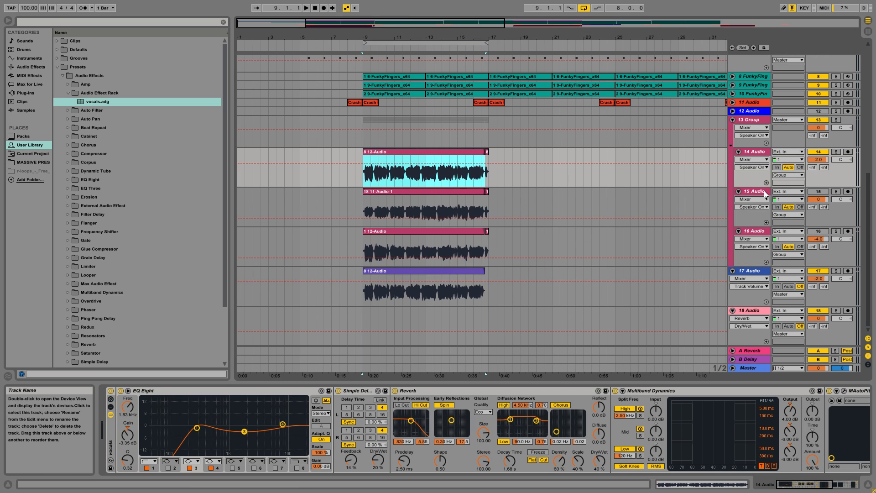
shift+click(495, 173)
drag(512, 175, 348, 165)
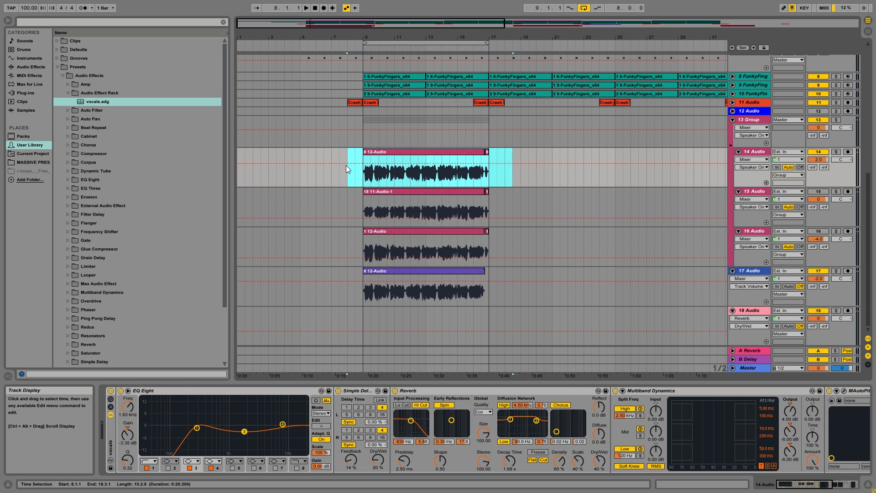
click(578, 283)
click(754, 368)
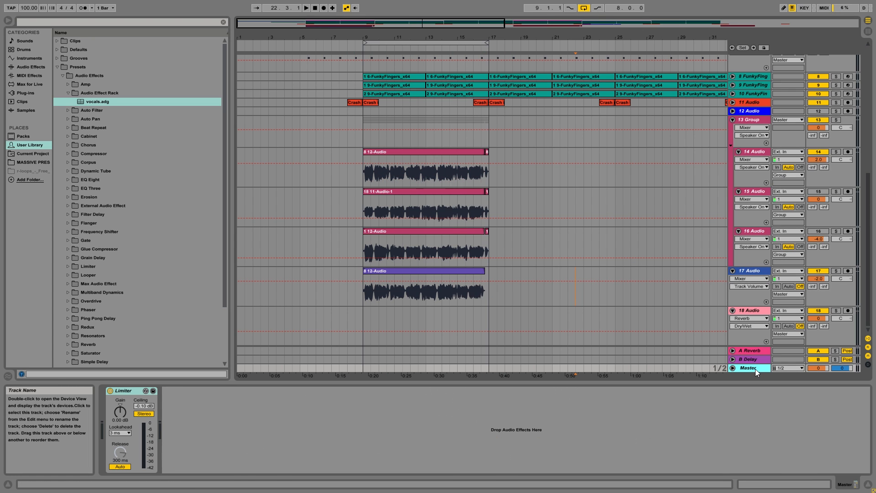
click(420, 155)
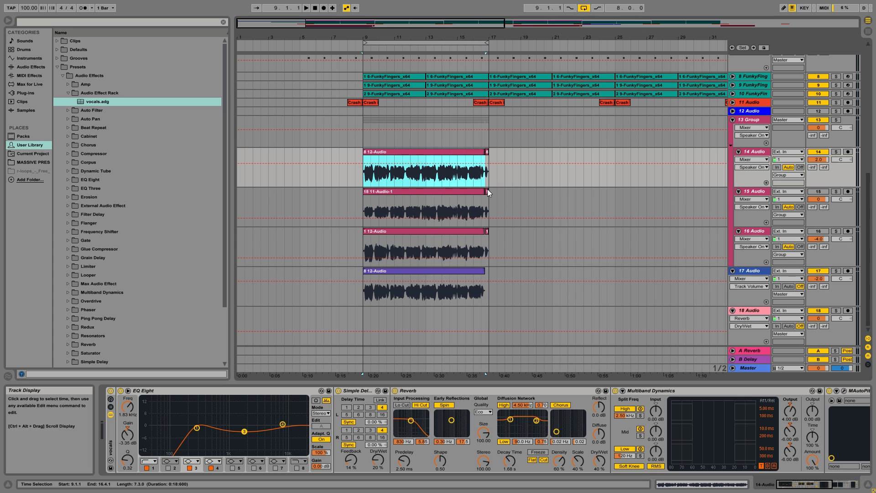
click(753, 152)
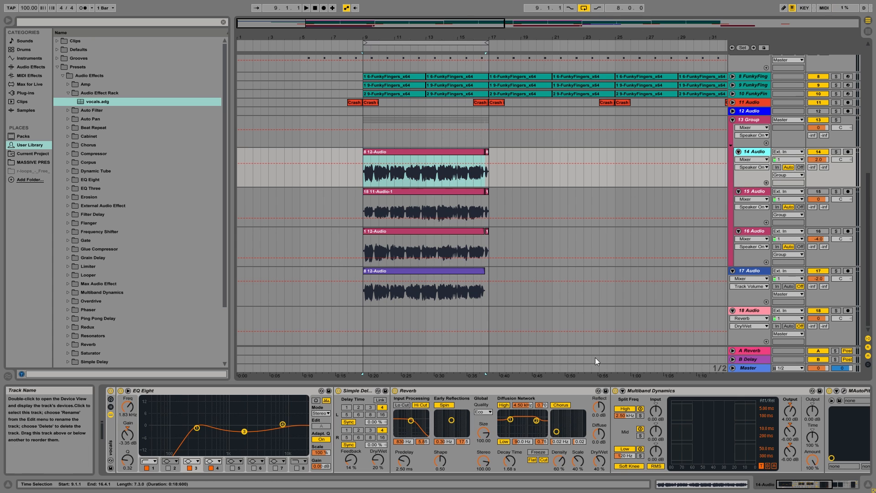
Set 15 Audio's Reverb Dry/Wet to 30%.
click(750, 193)
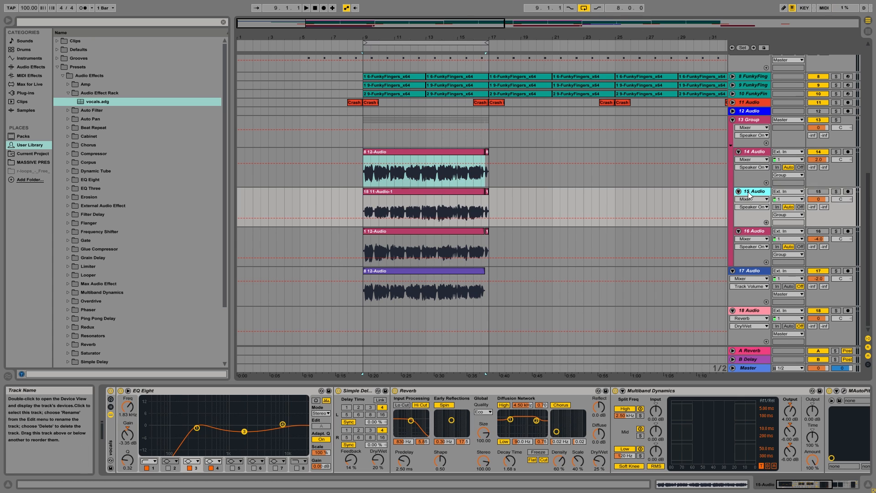
click(598, 470)
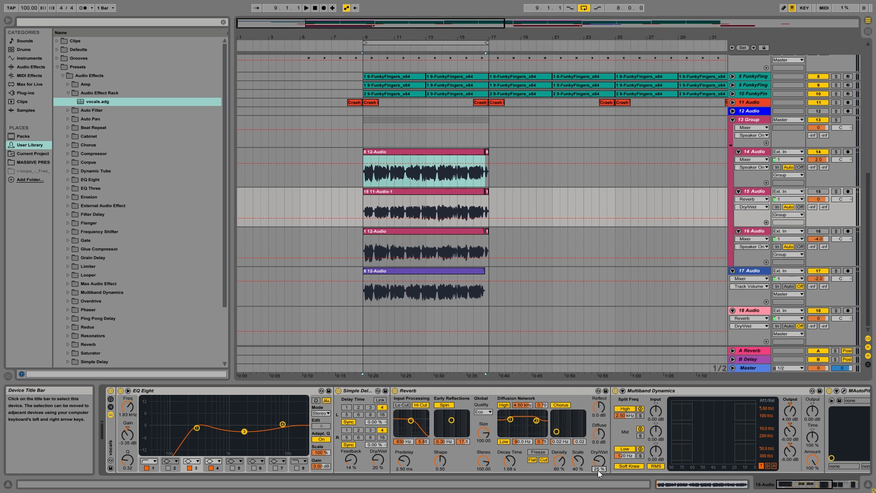
text(30)
key(Return)
click(570, 256)
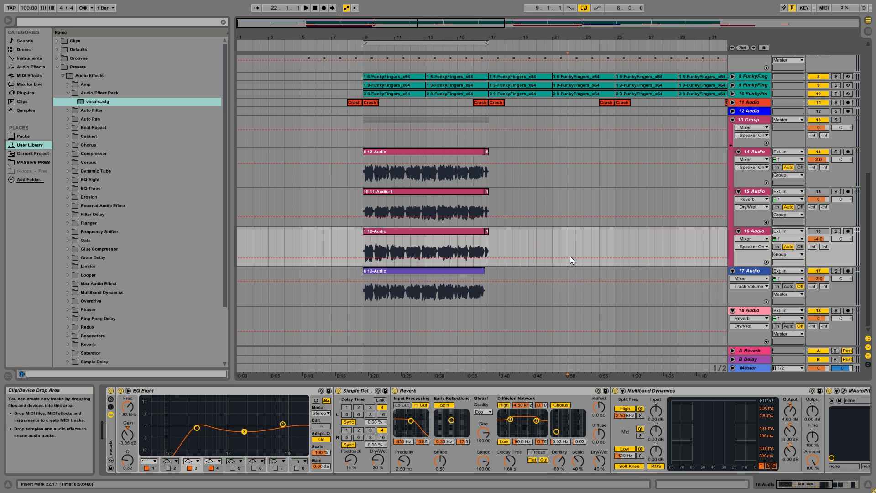
Adjust the Reverb Dry/Wet amount on 16 Audio.
click(459, 209)
click(752, 231)
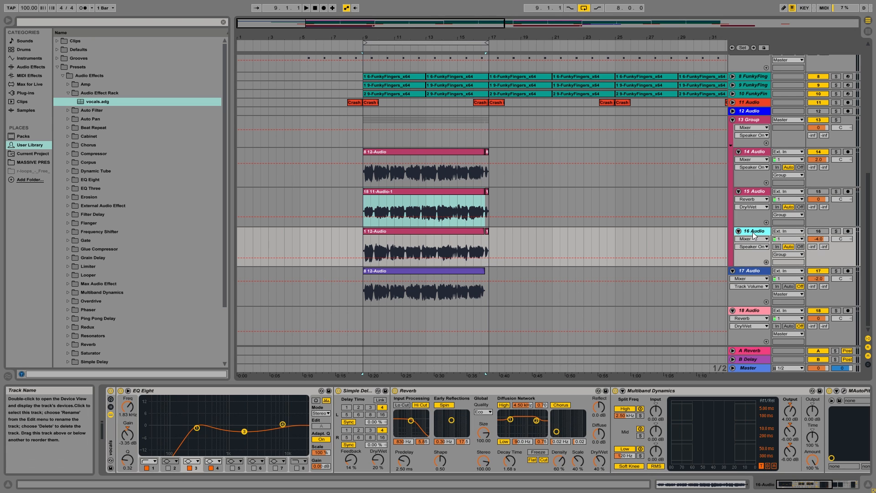
click(602, 469)
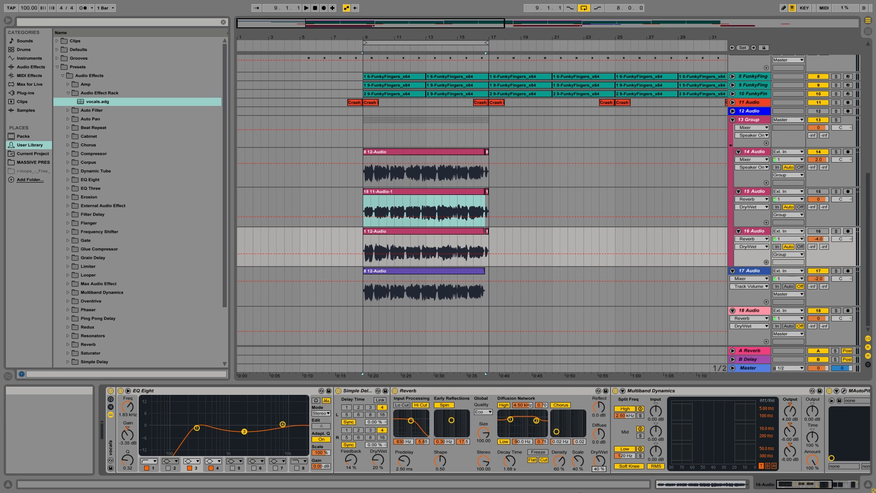
Set 14 Audio's Reverb Dry/Wet to 35% and check the vocal clips on 14 Audio and 15 Audio.
click(749, 153)
click(592, 174)
click(602, 470)
text(35)
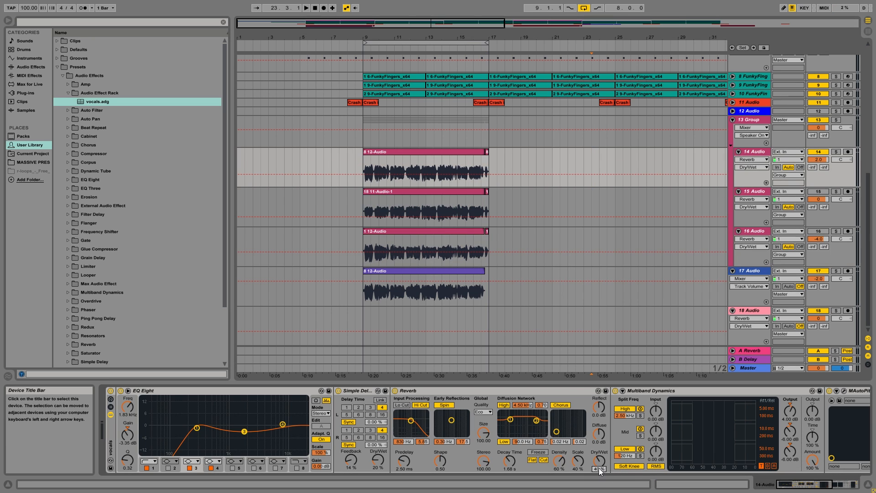
click(615, 194)
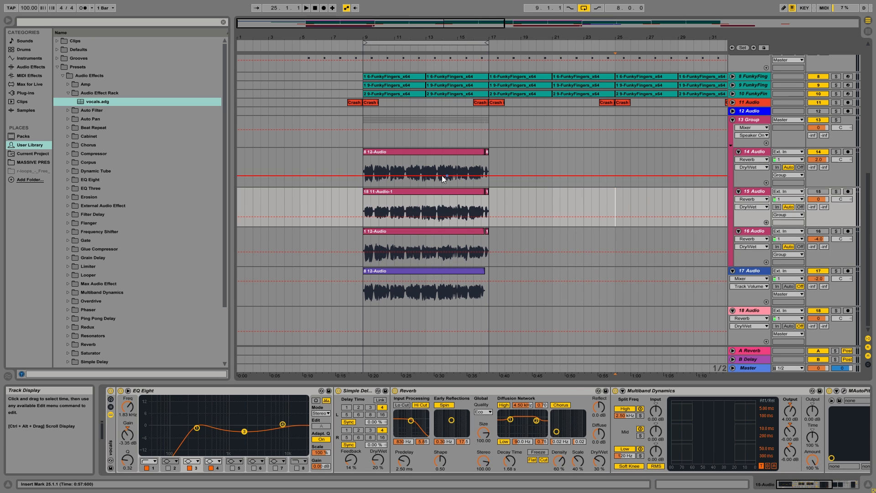
click(380, 151)
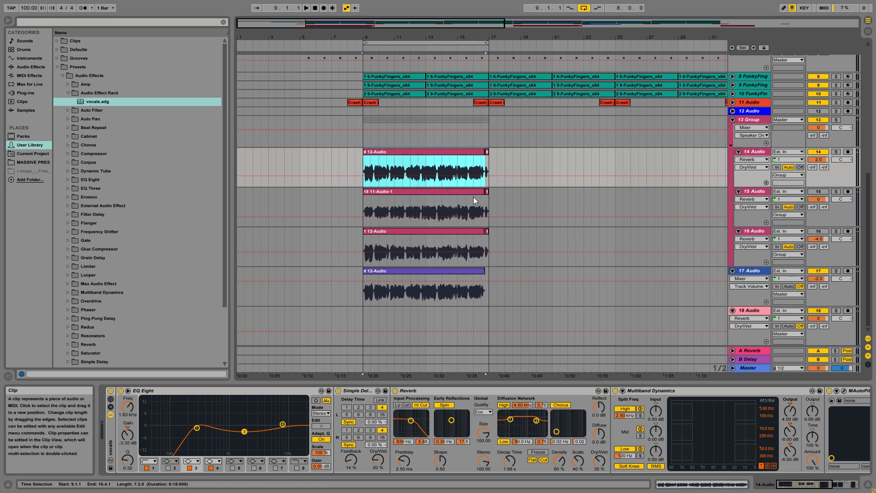
click(446, 195)
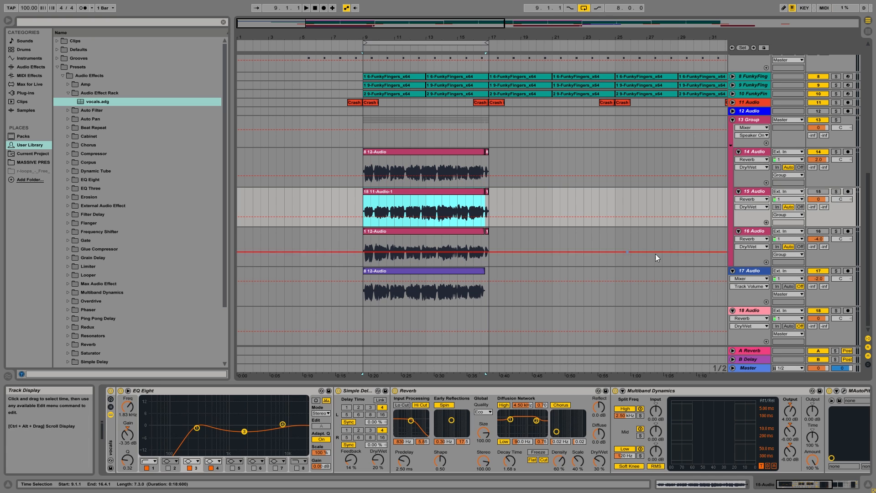
Solo 15 Audio, play its vocal clip by itself, and turn the track's solo off again.
click(754, 192)
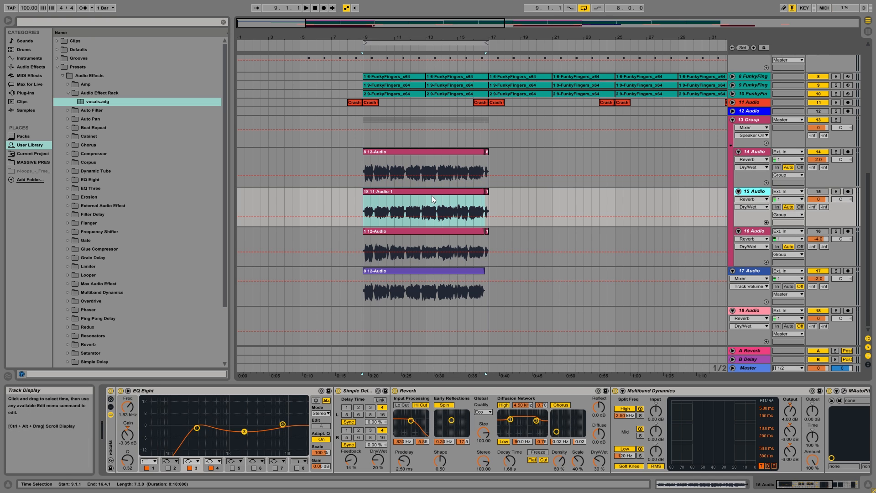
click(836, 193)
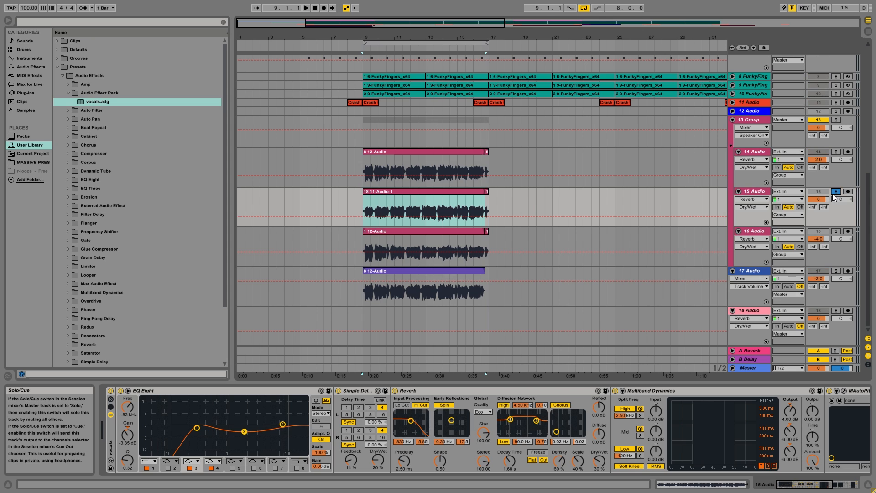
key(space)
key(space)
click(836, 192)
Play the layered vocals with 13 Group soloed and check 16 Audio's track volume.
click(819, 192)
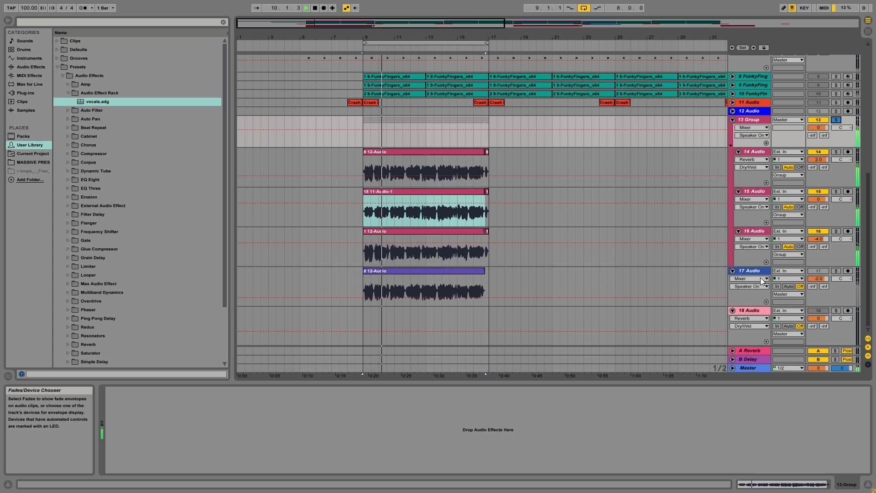
click(815, 237)
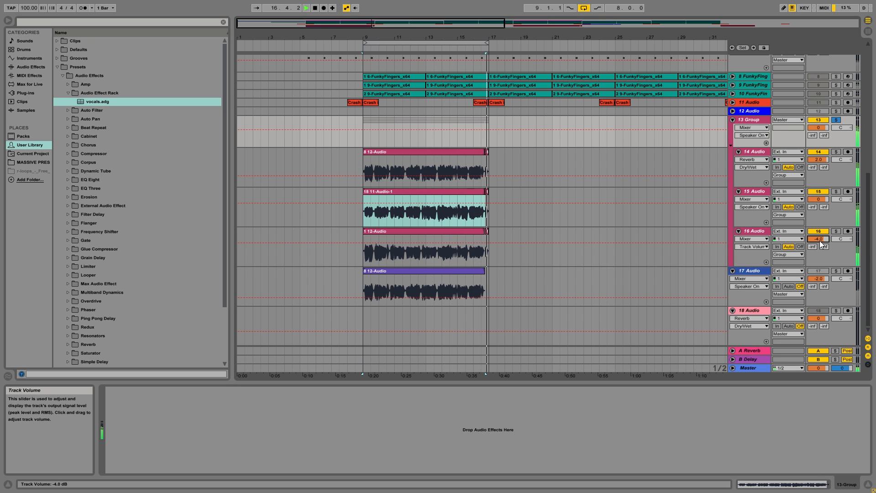
key(space)
Turn off 13 Group's solo and play the full mix from bar 9.
click(836, 120)
click(363, 141)
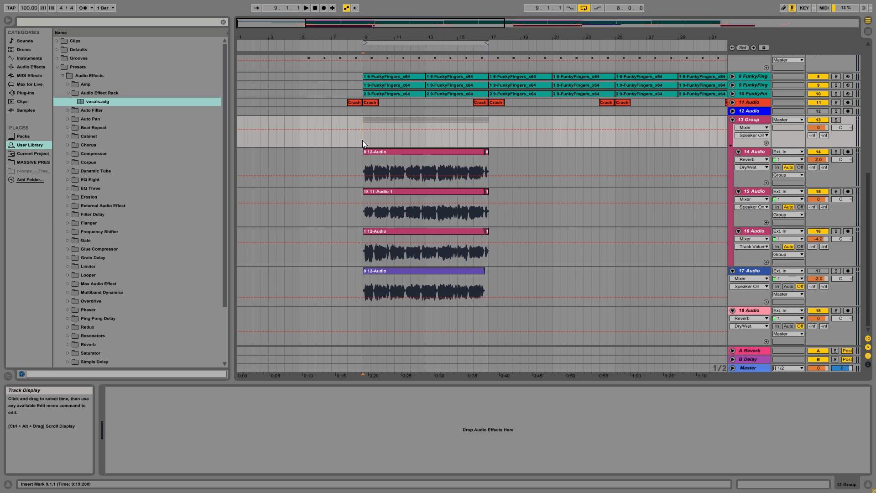
key(space)
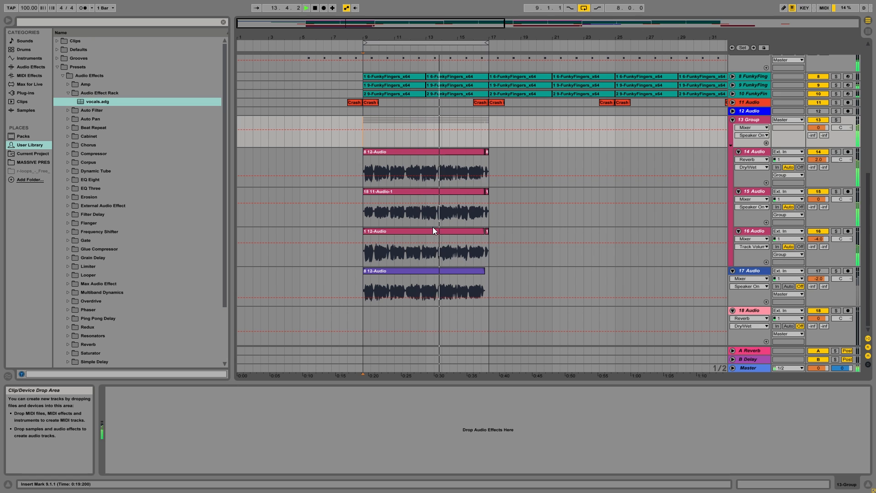
Extend the arrangement loop to cover 16 bars starting at bar 5.
drag(487, 50, 550, 50)
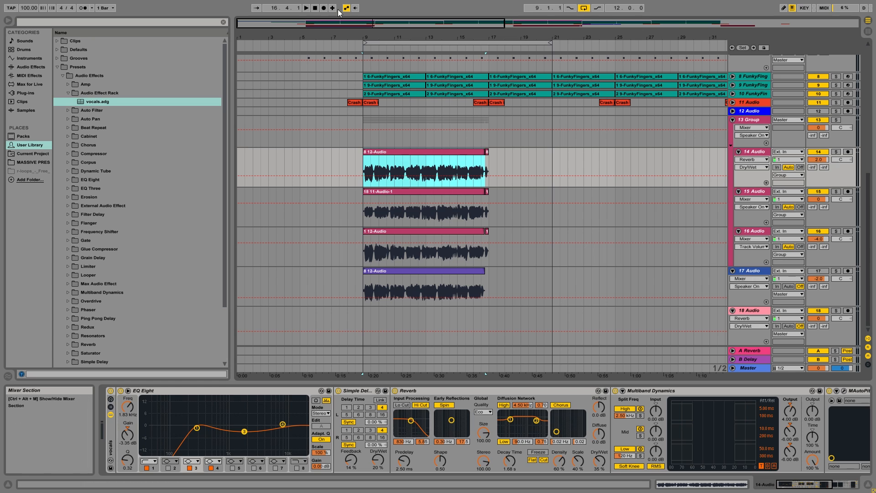
drag(393, 34, 286, 43)
scroll(352, 179, up, 2)
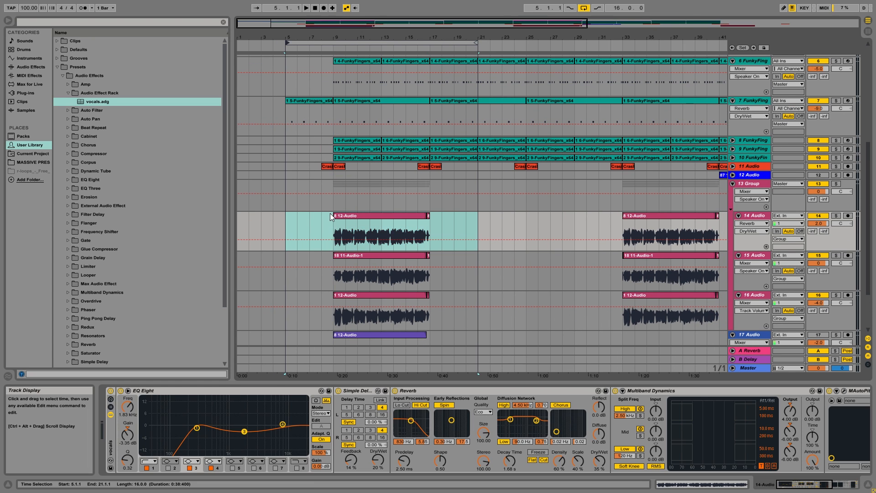
Check the first vocal clip on 14 Audio, from bar 9 to bar 17, and deactivate the 17 Audio track.
drag(335, 221, 429, 226)
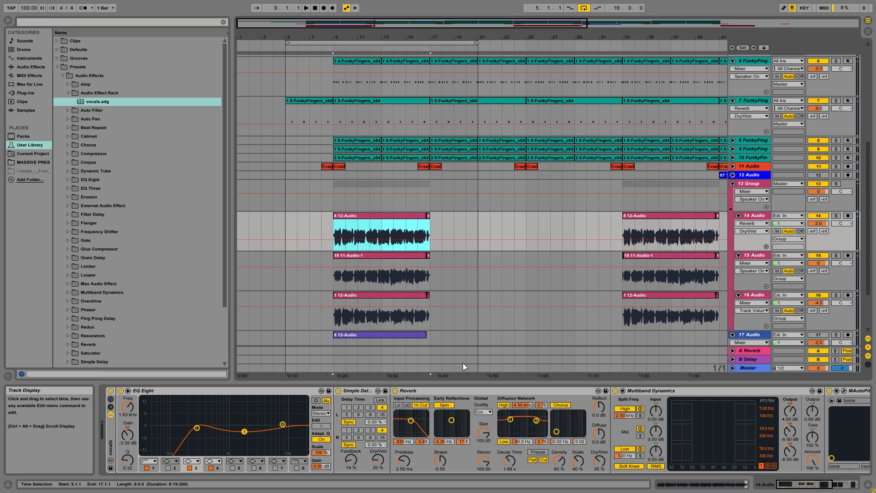
scroll(383, 263, down, 3)
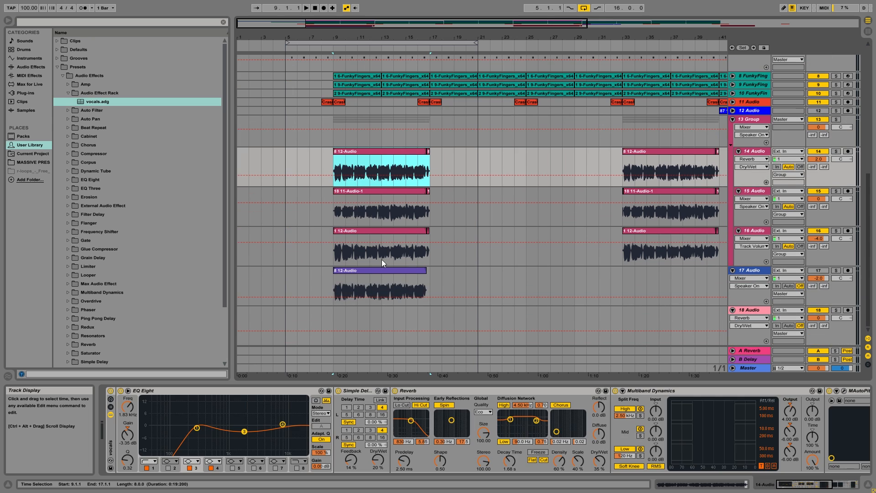
click(477, 279)
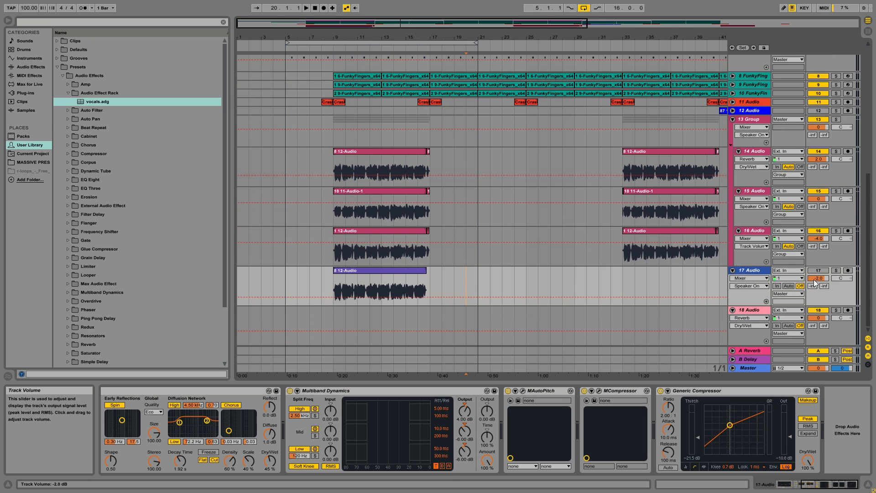
scroll(392, 205, up, 3)
scroll(388, 180, down, 3)
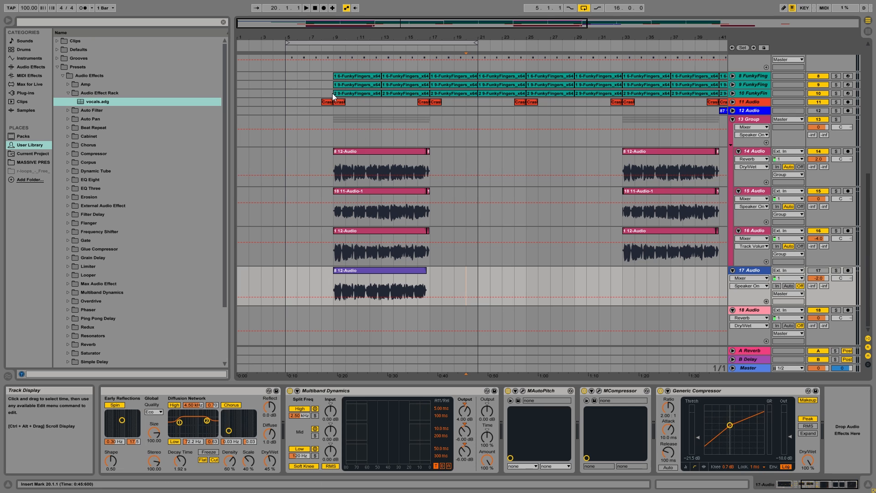
Examine the arrangement from bar 9 onward, including the vocal layers' repeated clips further along the timeline.
click(333, 113)
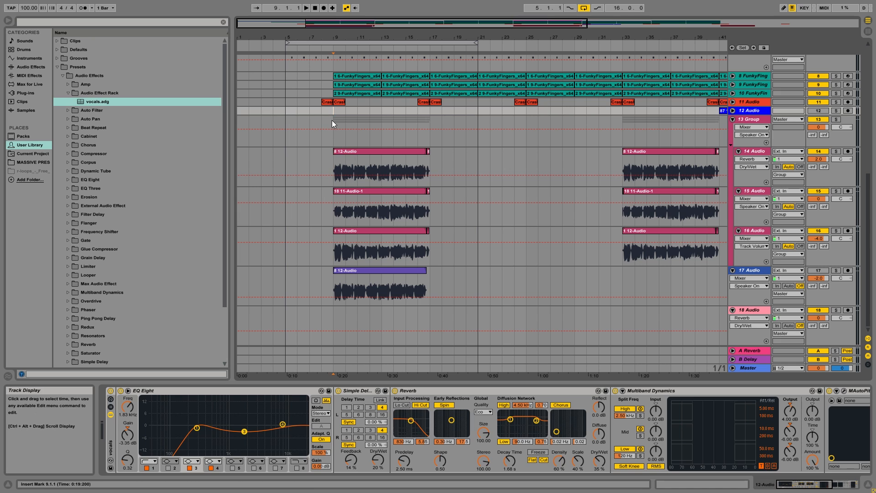
drag(331, 114, 456, 131)
click(458, 220)
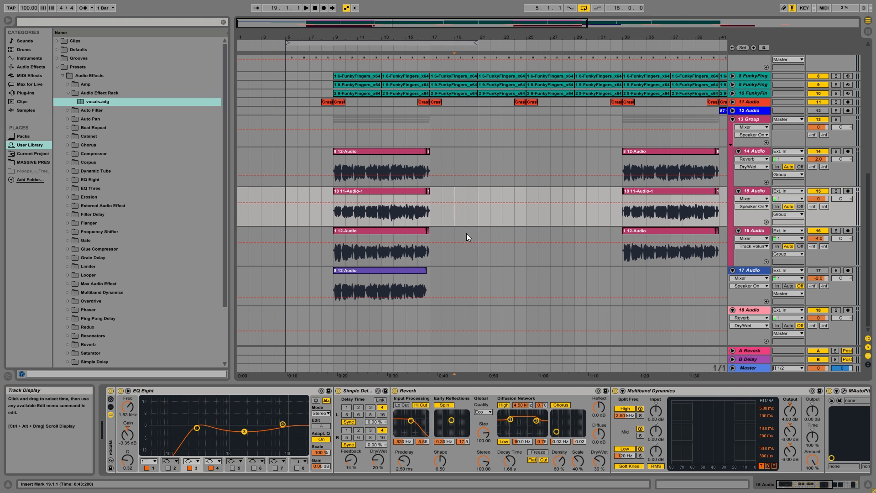
drag(388, 39, 325, 37)
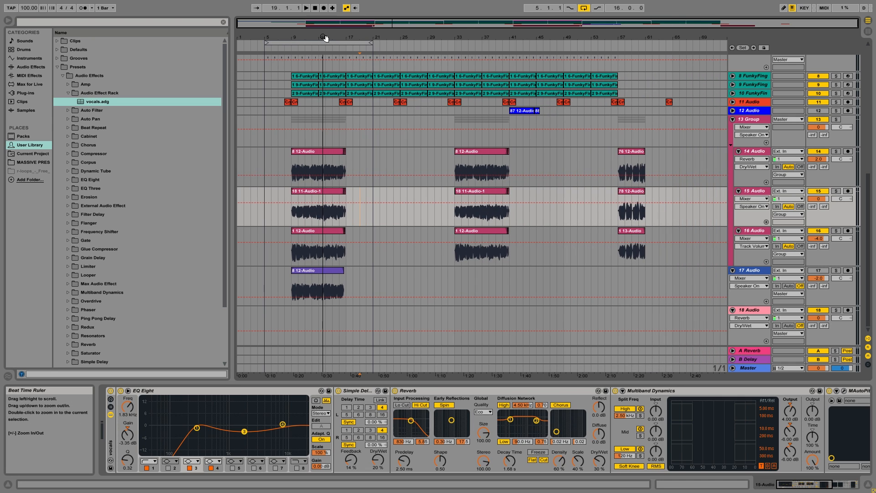